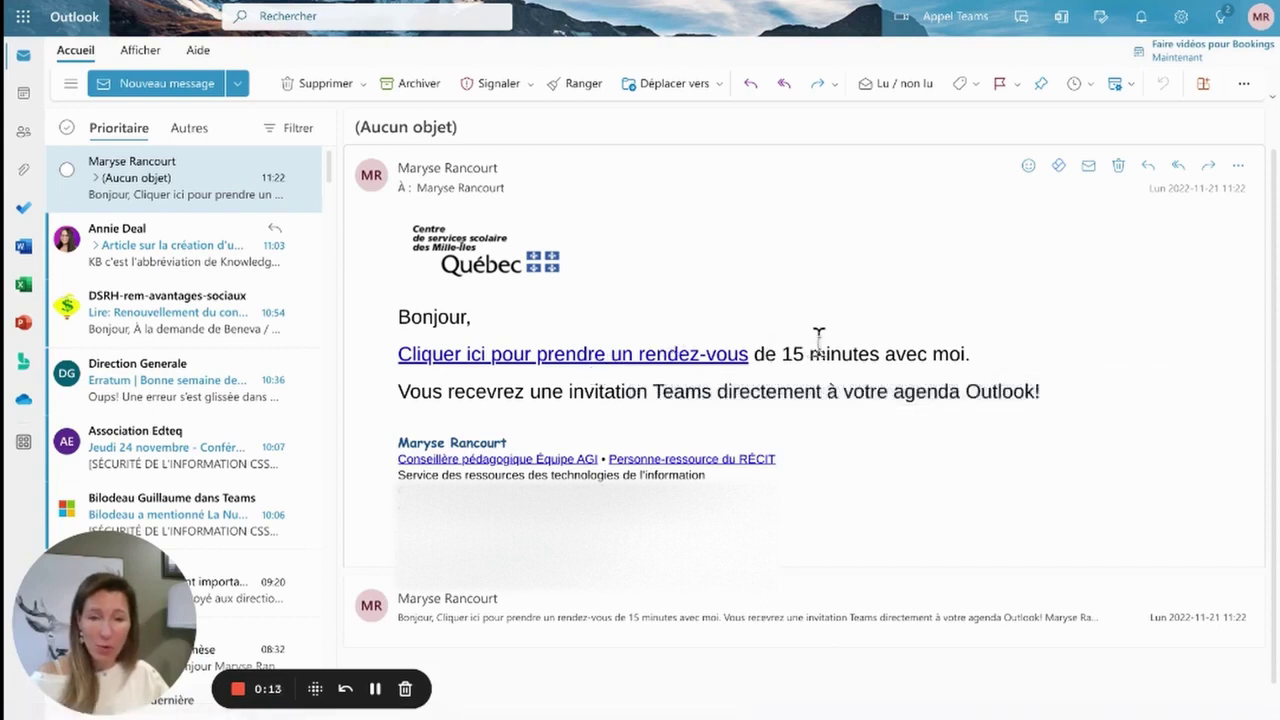
Open the appointment booking link in the email, try the 13:00 slot on 22 November, and review the reservation form
click(616, 356)
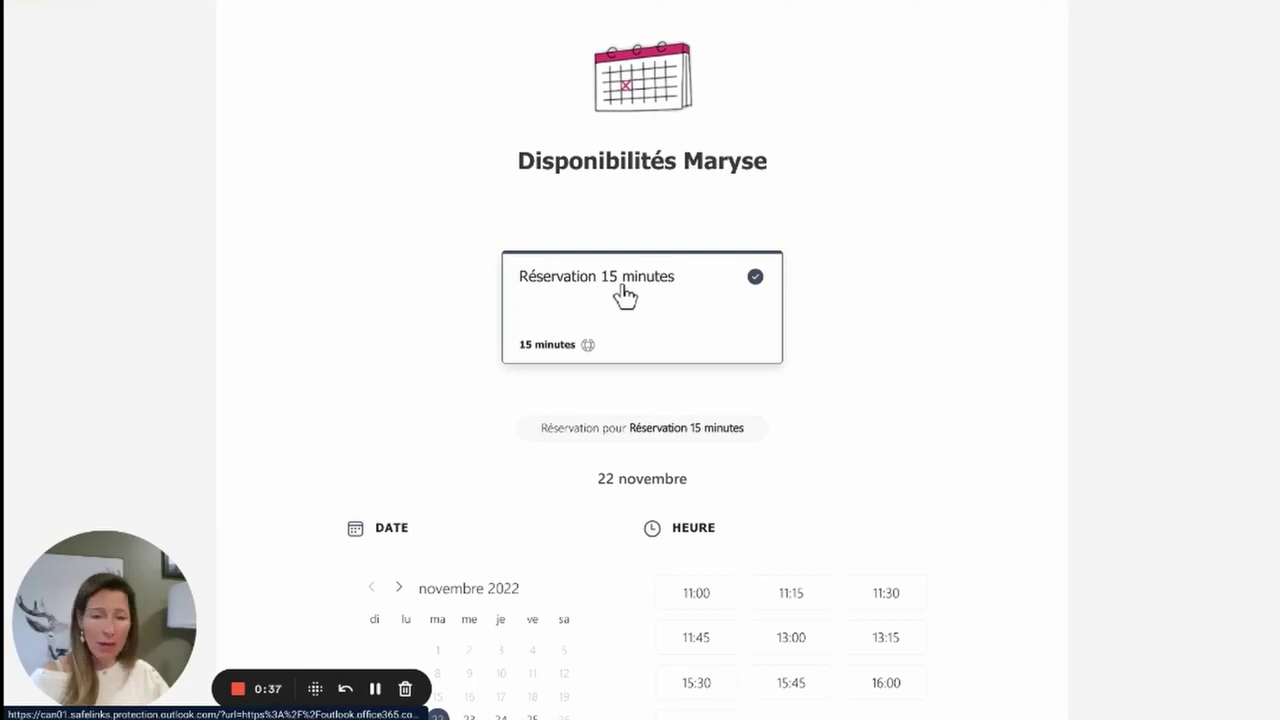
scroll(624, 295, down, 4)
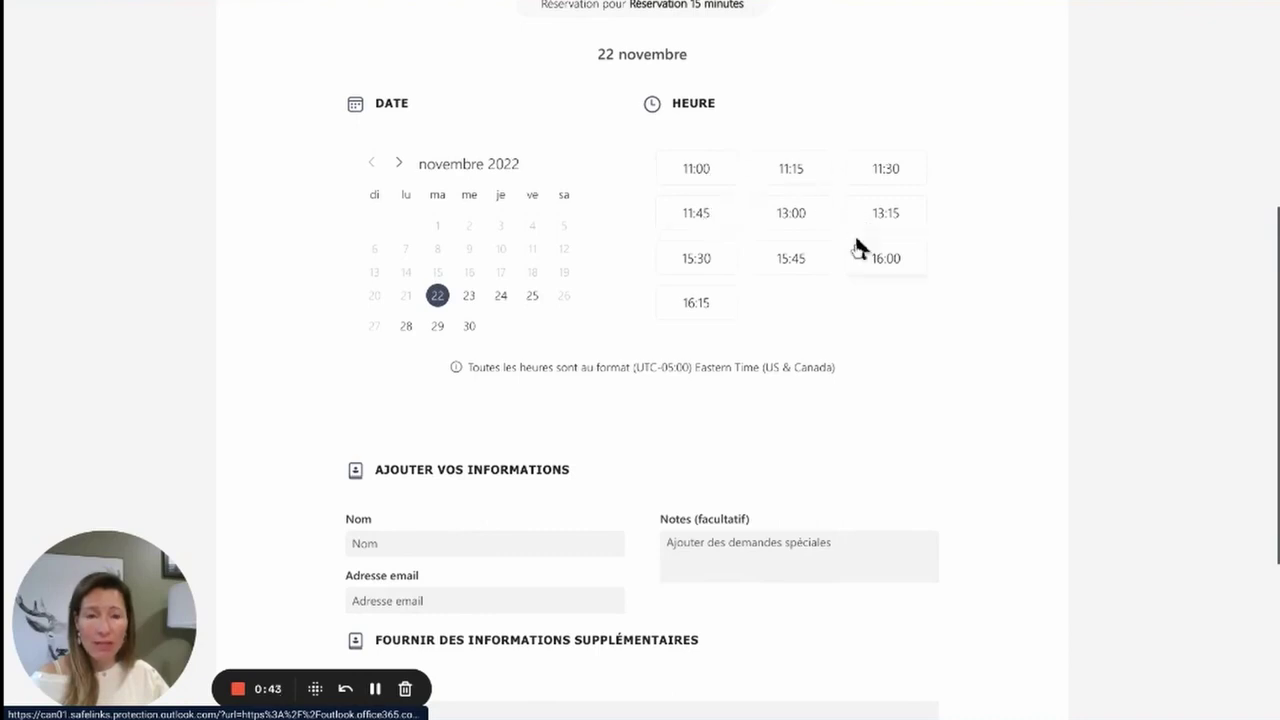
click(803, 221)
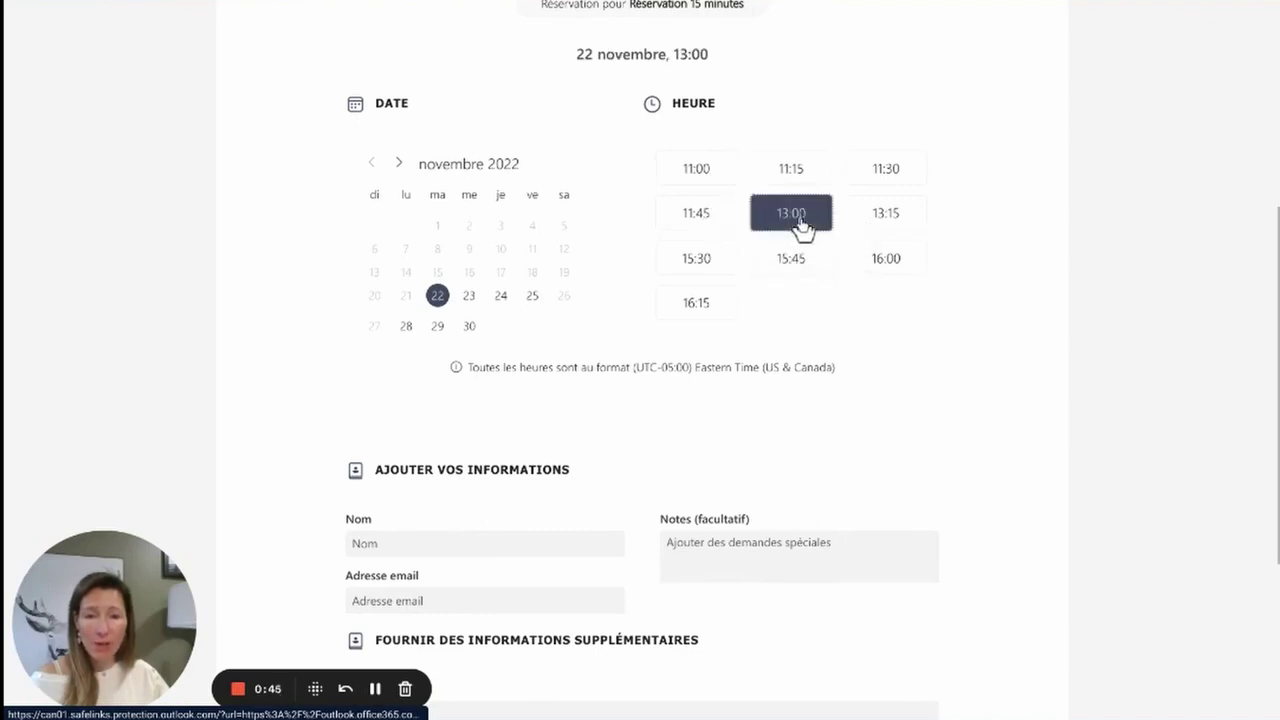
scroll(697, 332, down, 3)
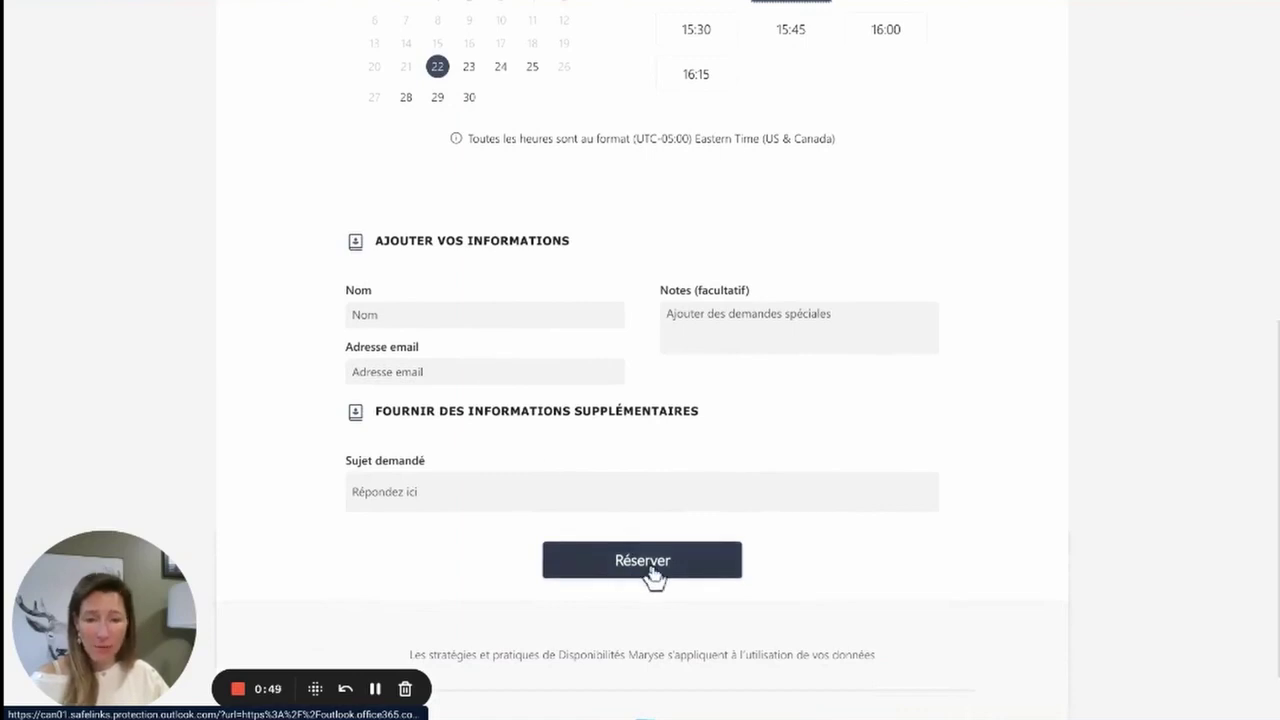
scroll(666, 586, up, 5)
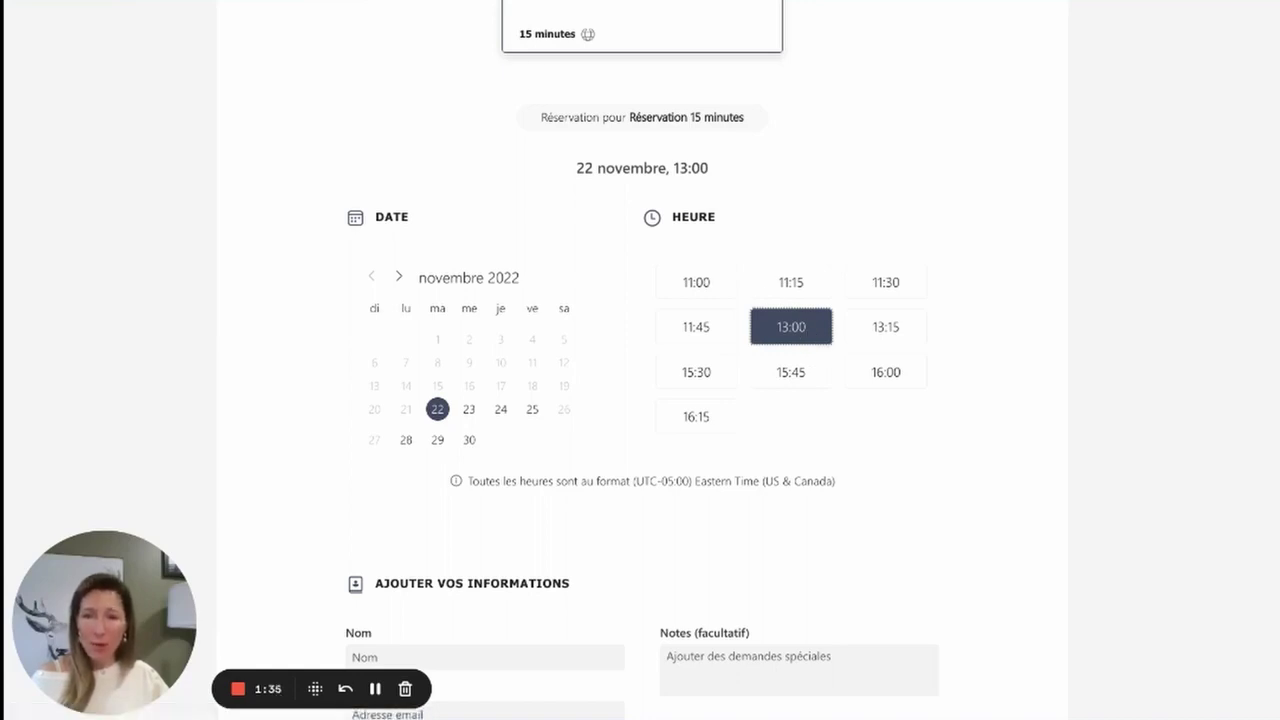
Return to the Outlook mailbox and switch to the Bookings app
key(alt+Tab)
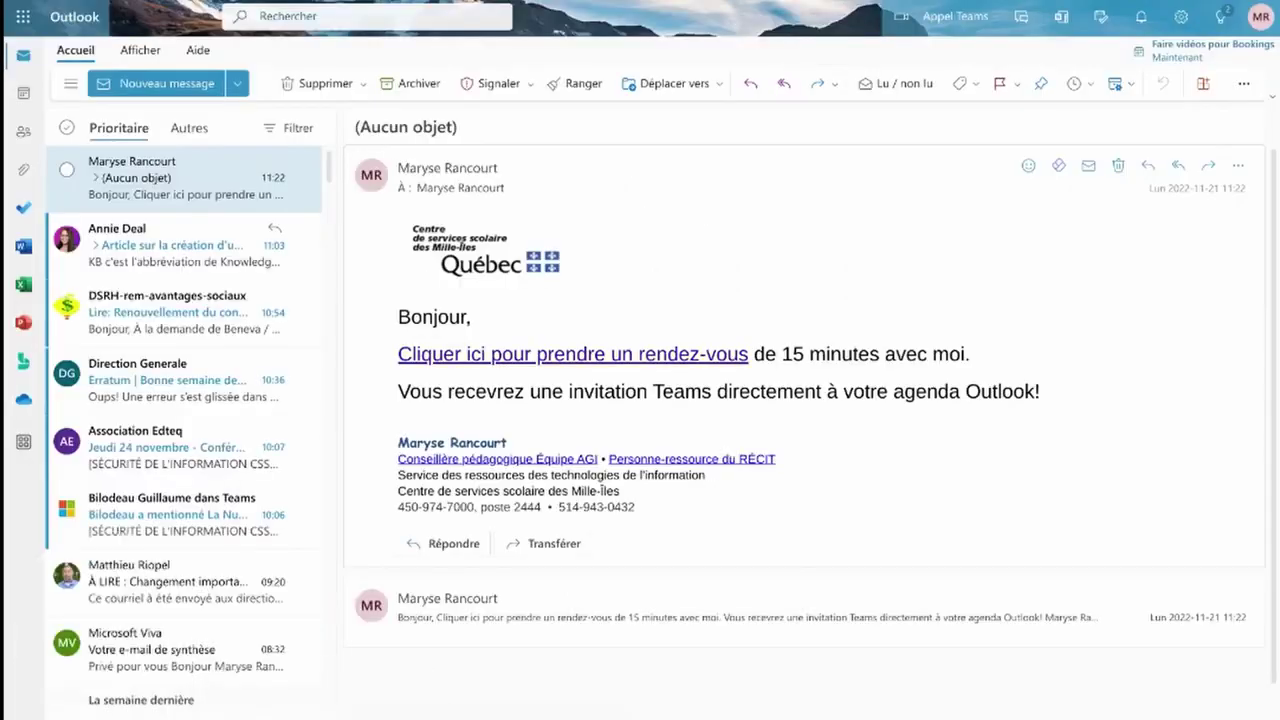
click(24, 26)
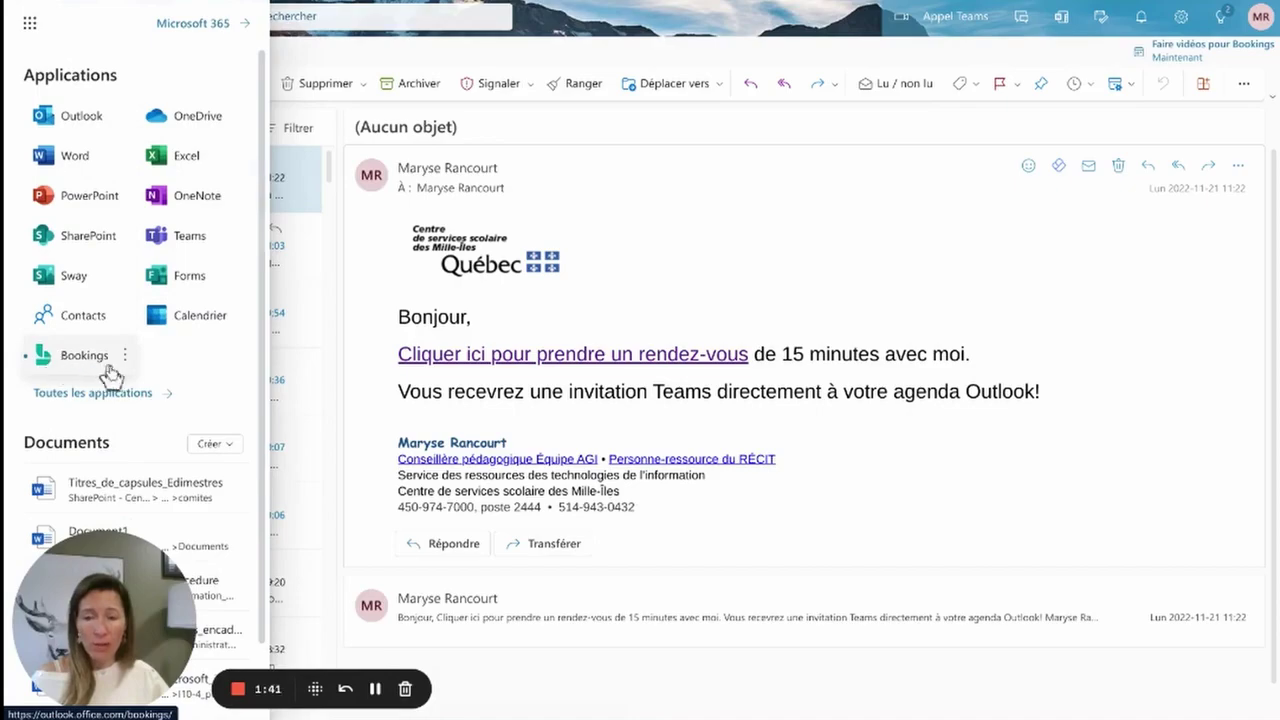
click(70, 368)
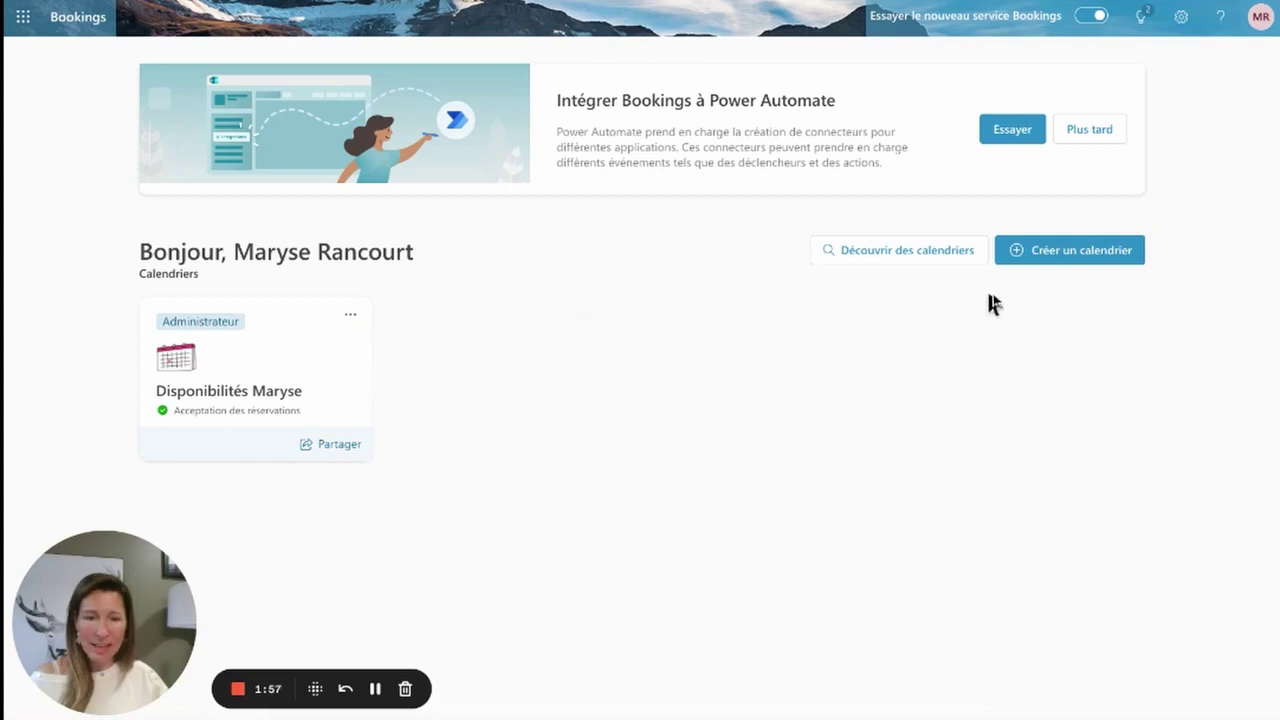
Start a new booking calendar from scratch, named "Bidon" plus the owner's first name, with business type Formation
click(1101, 258)
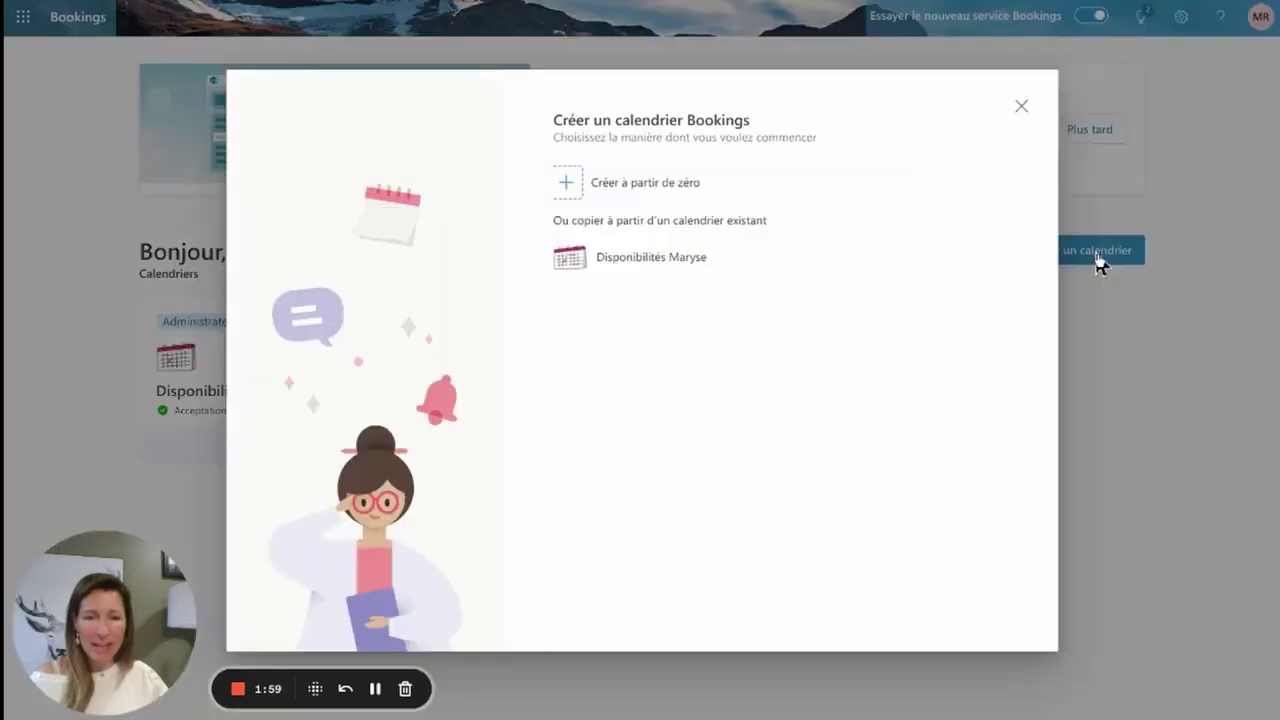
click(622, 189)
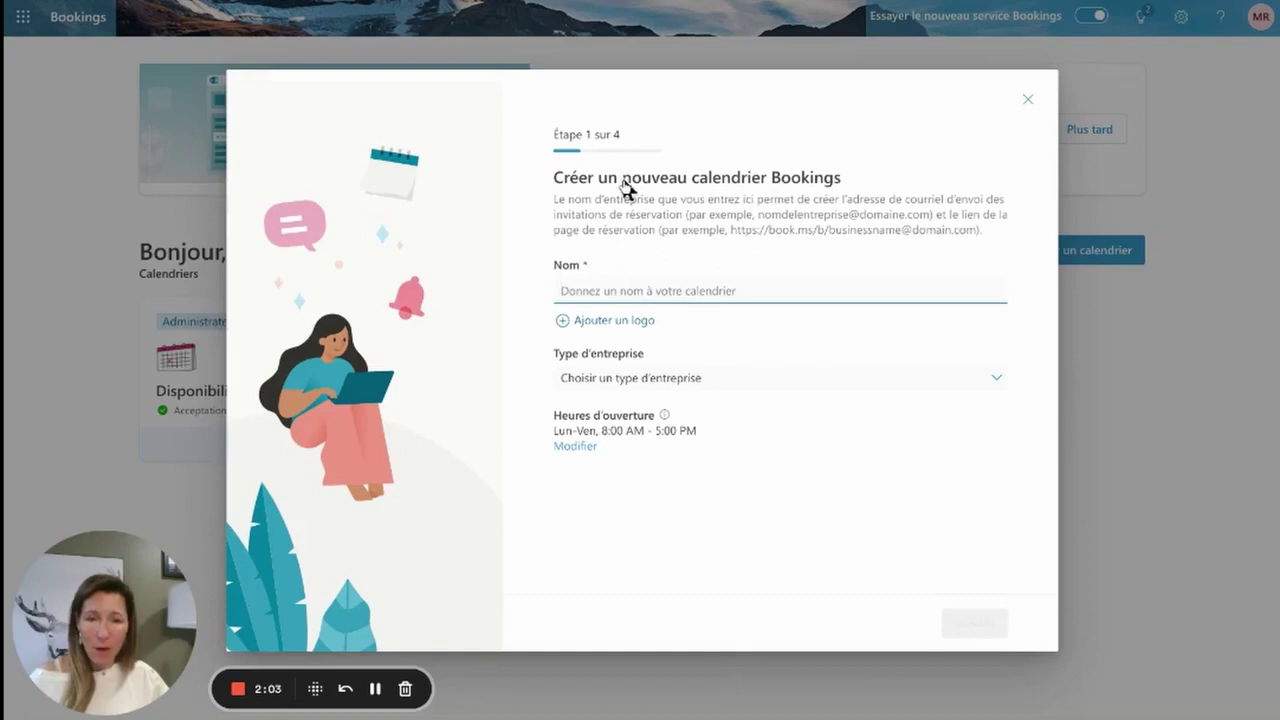
text(Bidon Maryse)
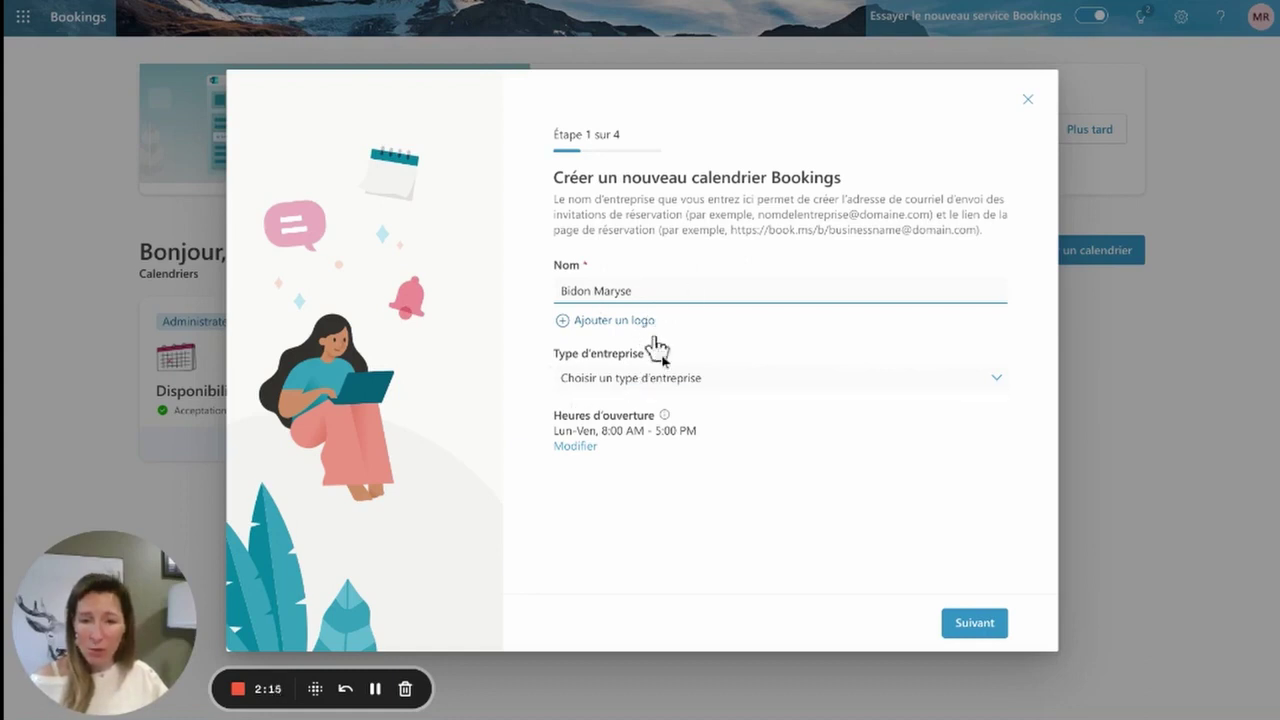
click(688, 385)
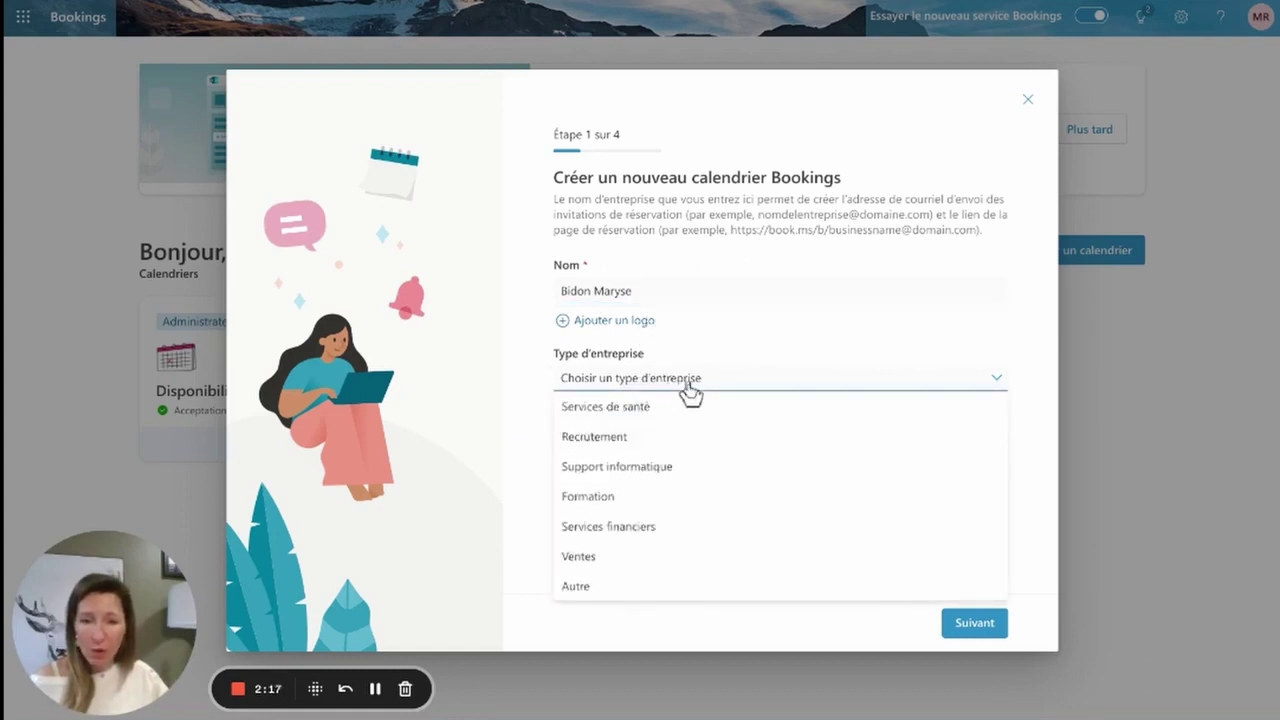
click(608, 497)
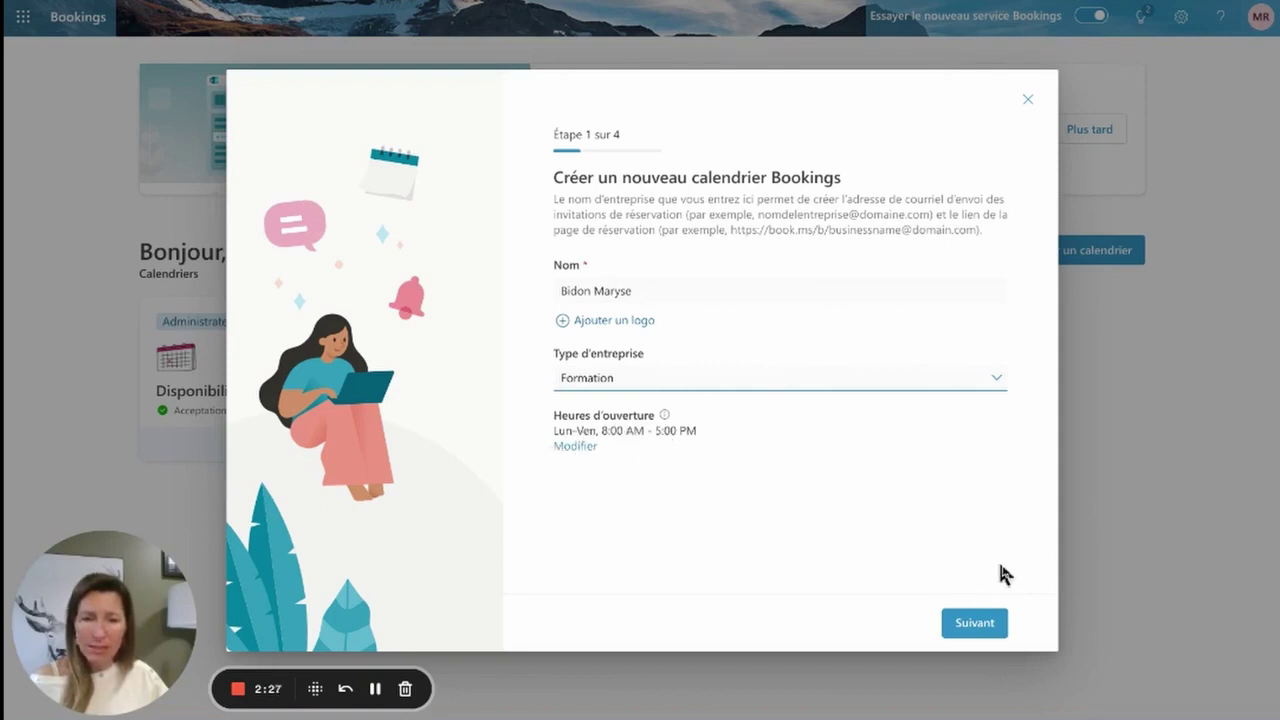
Keep the default staff and service settings, let everyone (Tout le monde) book appointments, and create the calendar
click(983, 625)
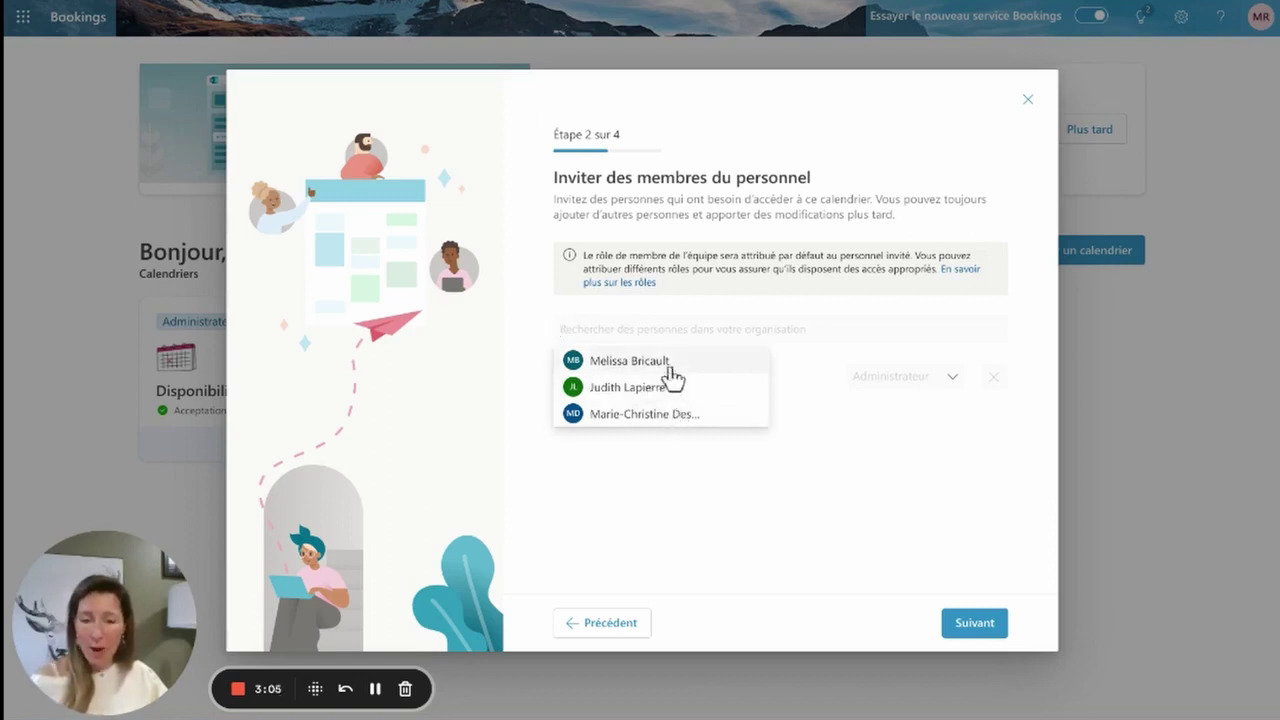
click(975, 618)
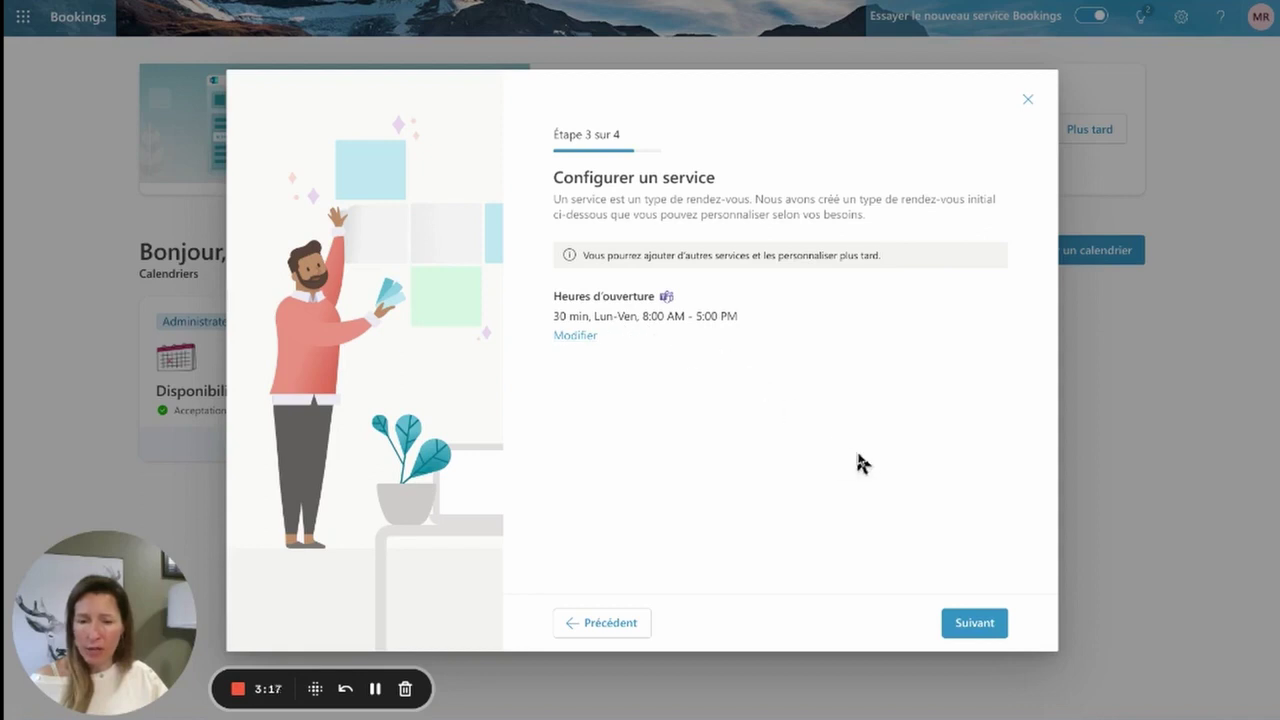
click(980, 637)
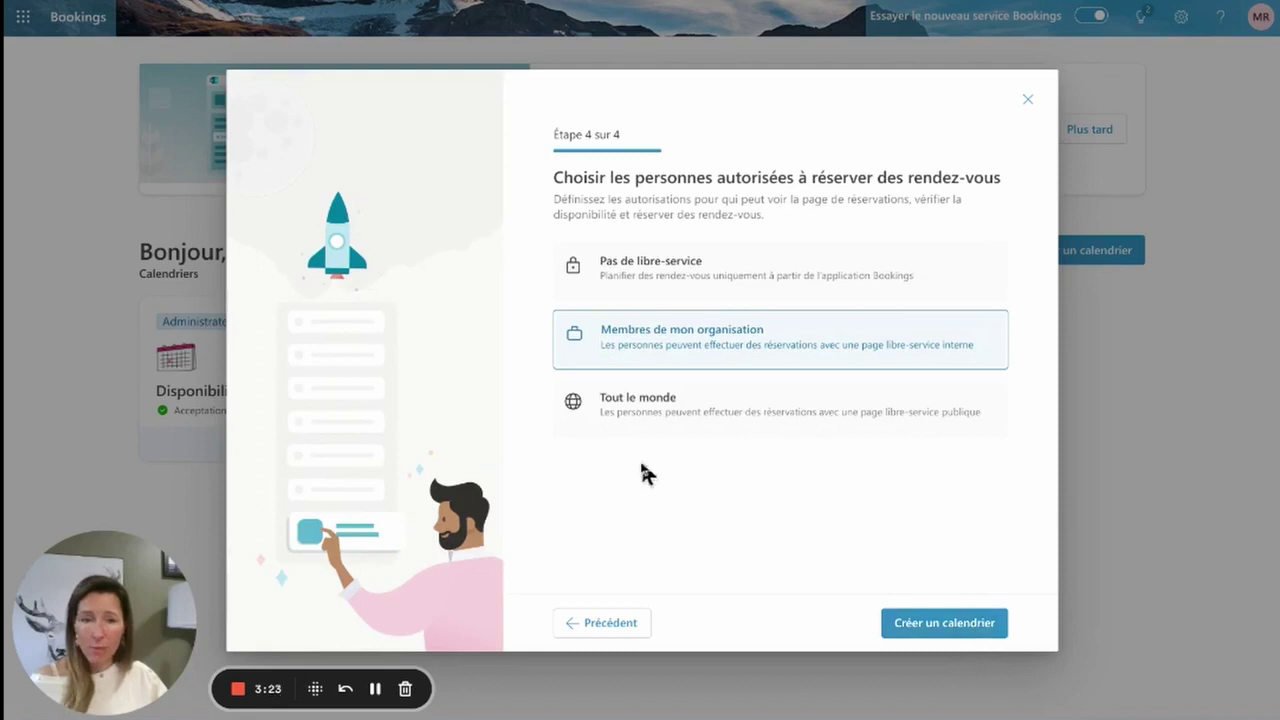
click(638, 418)
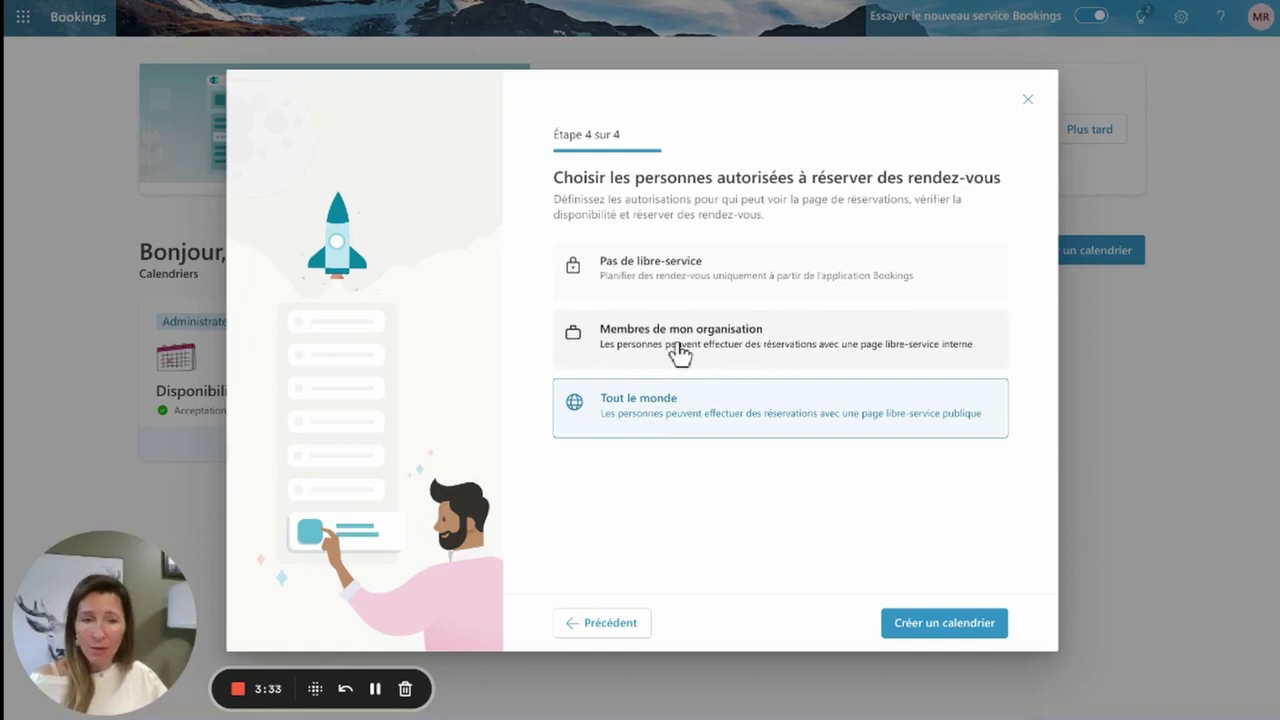
click(944, 623)
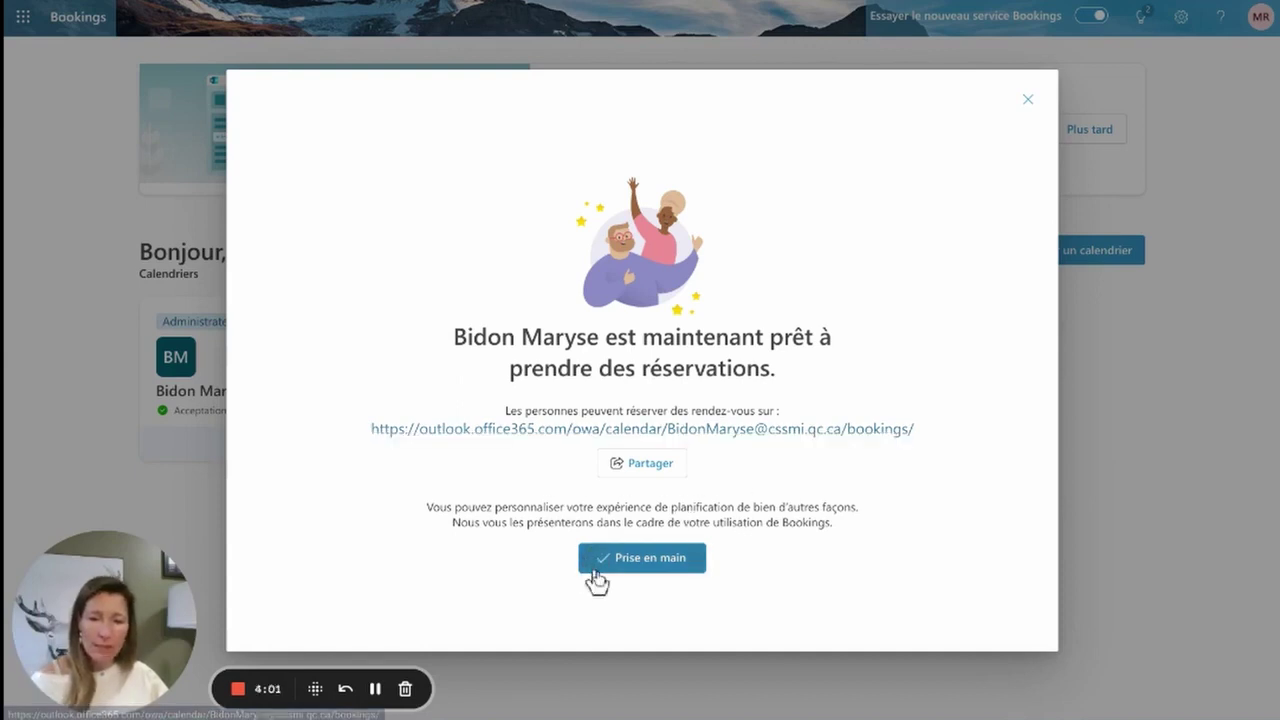
In the new calendar's services, start adding a service named "Rencontre 30 minutes" with an online meeting enabled
click(645, 565)
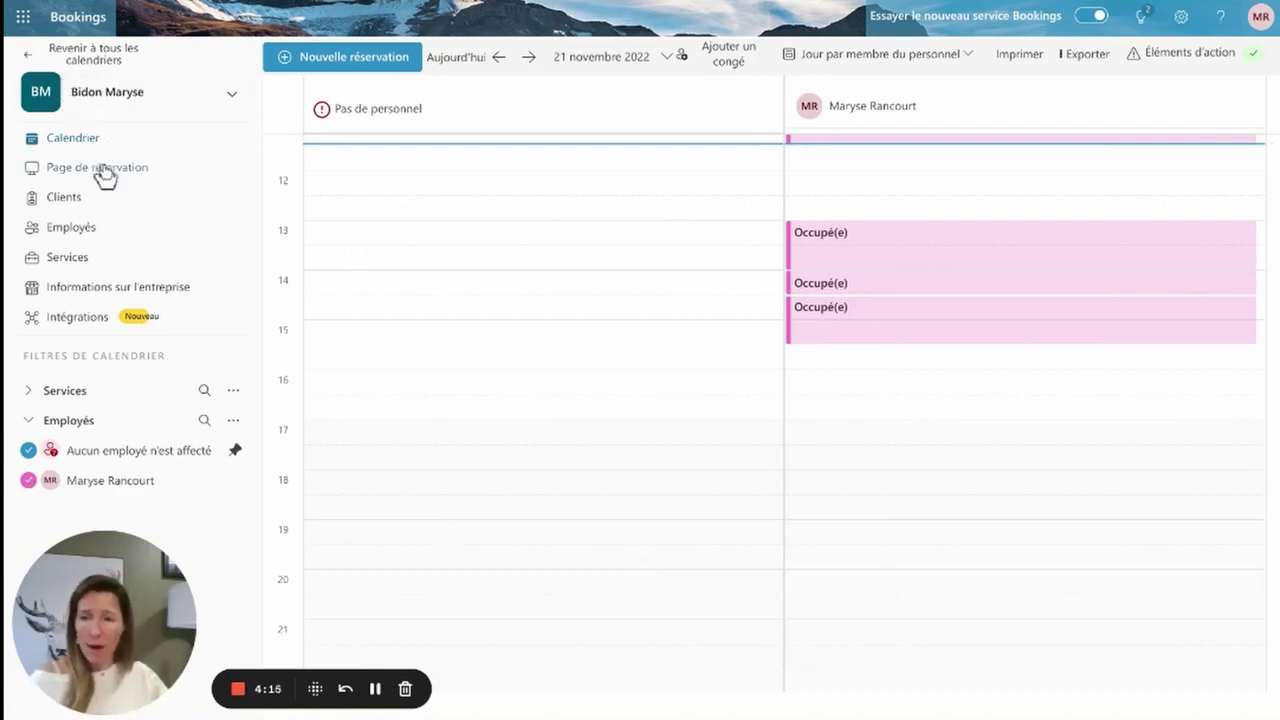
click(68, 258)
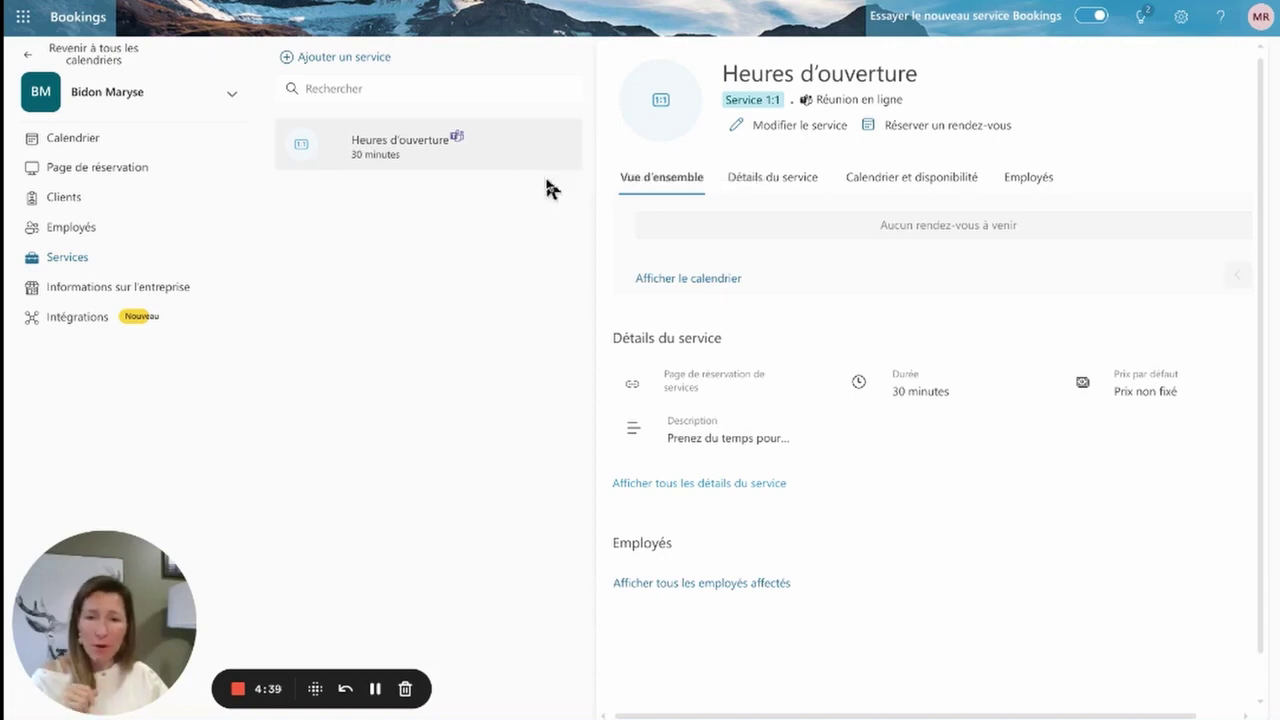
click(344, 58)
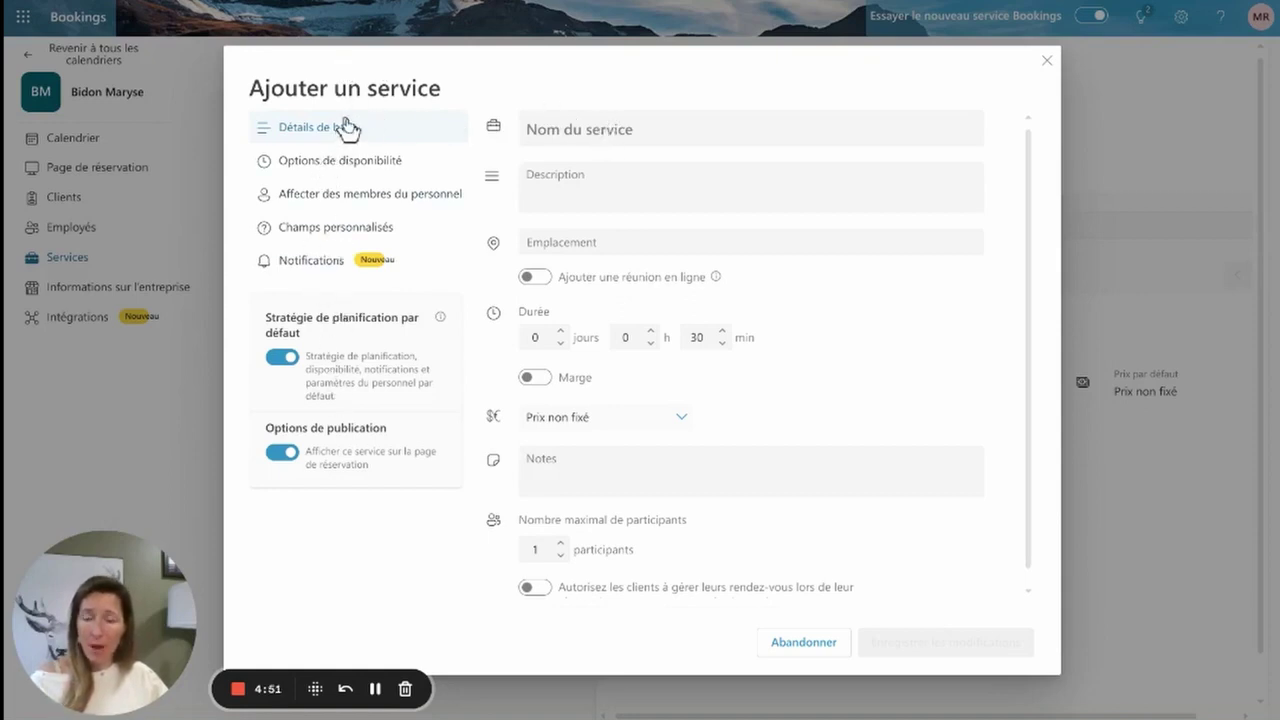
click(580, 130)
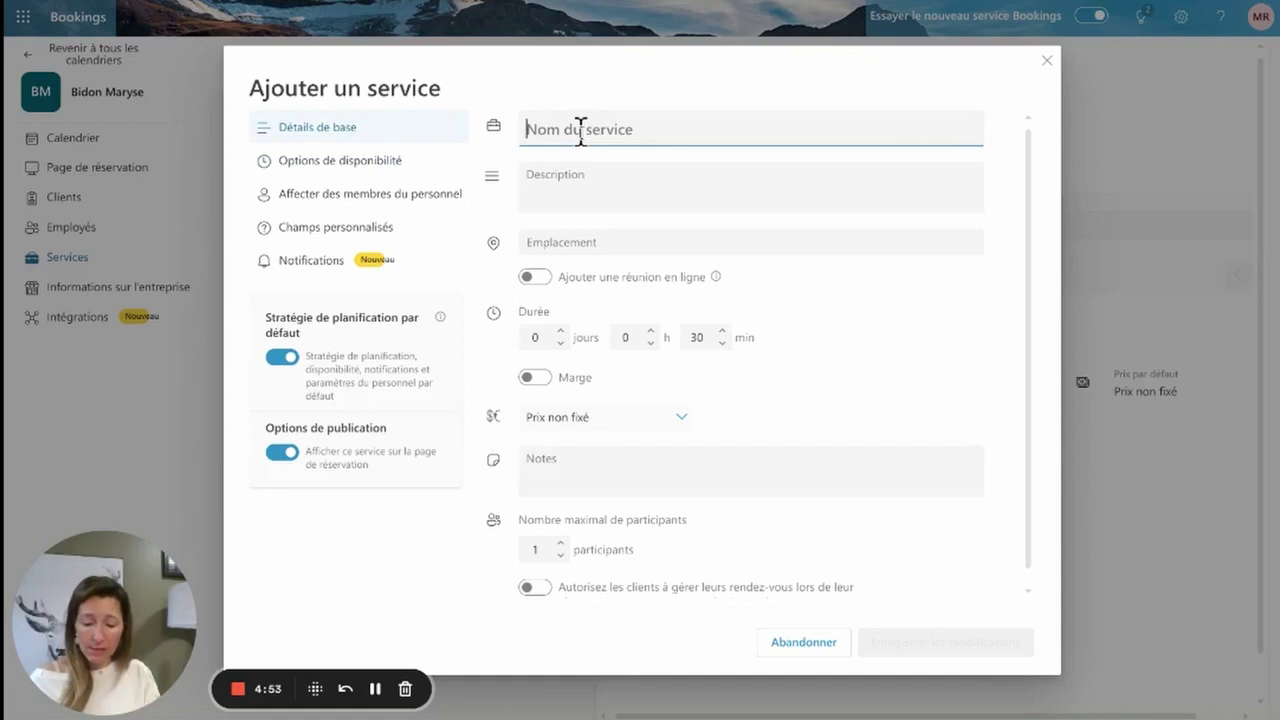
text(Rencontre 30 minutes)
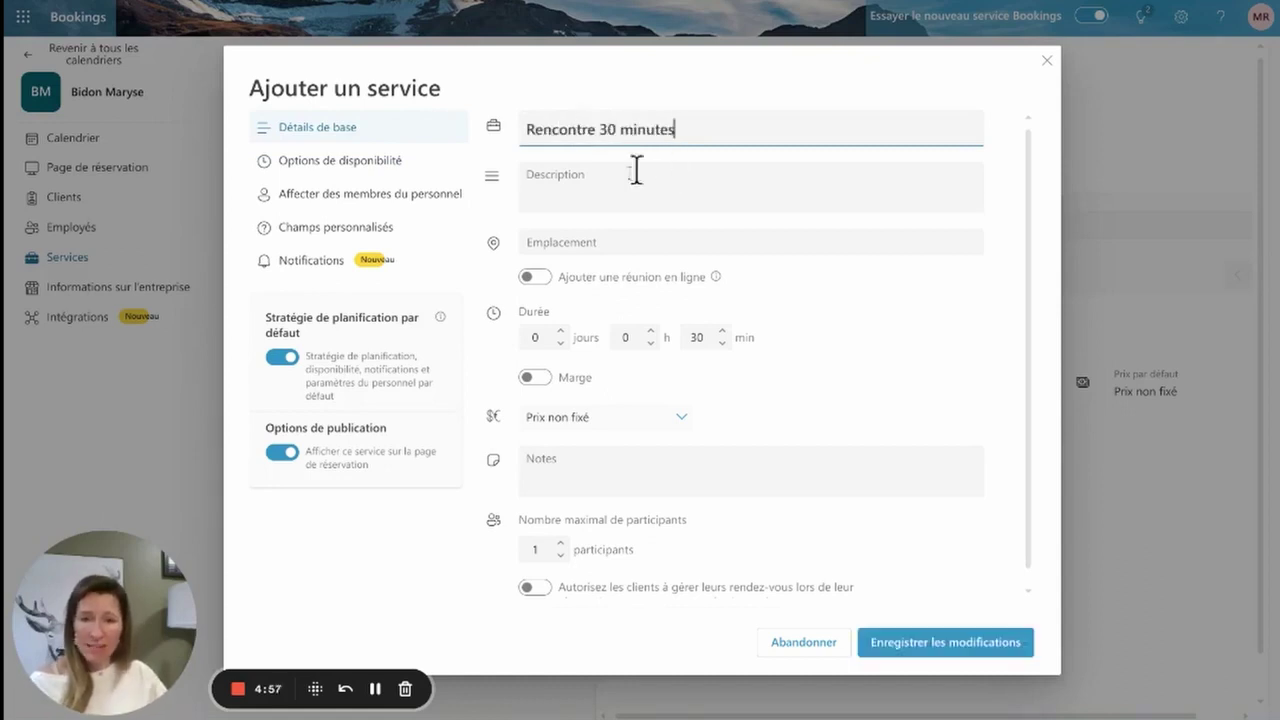
click(596, 178)
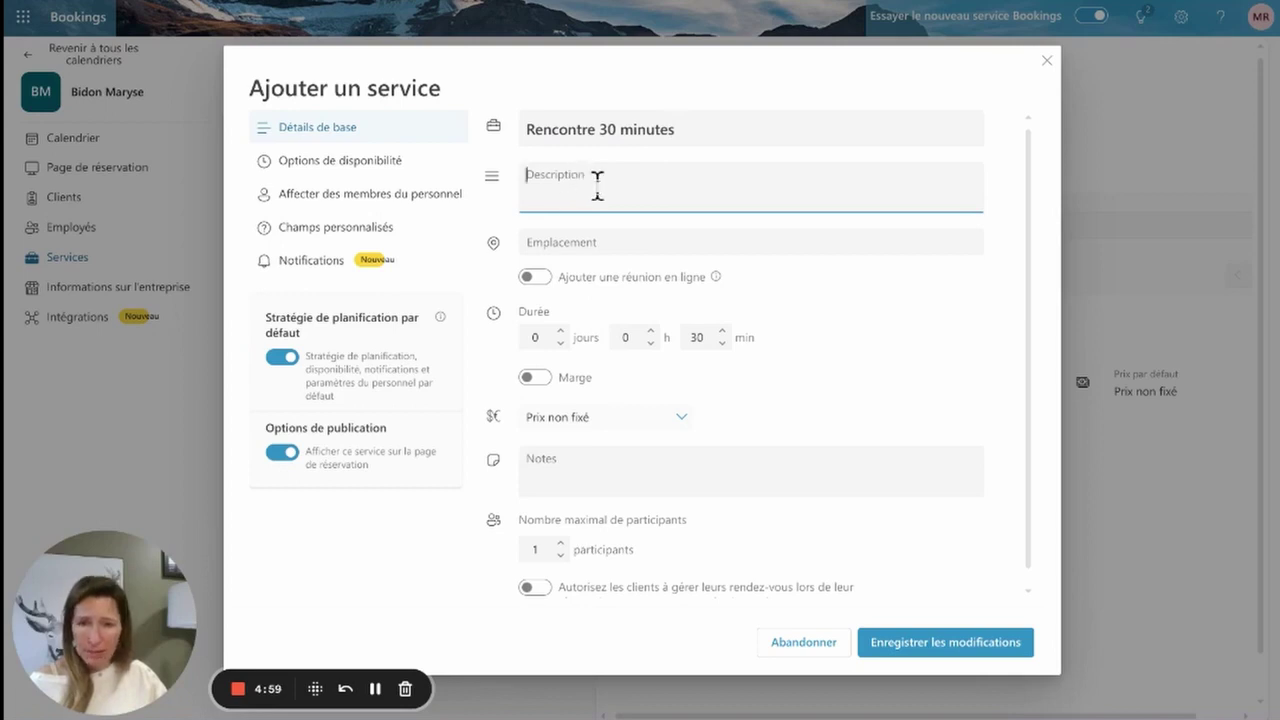
click(535, 280)
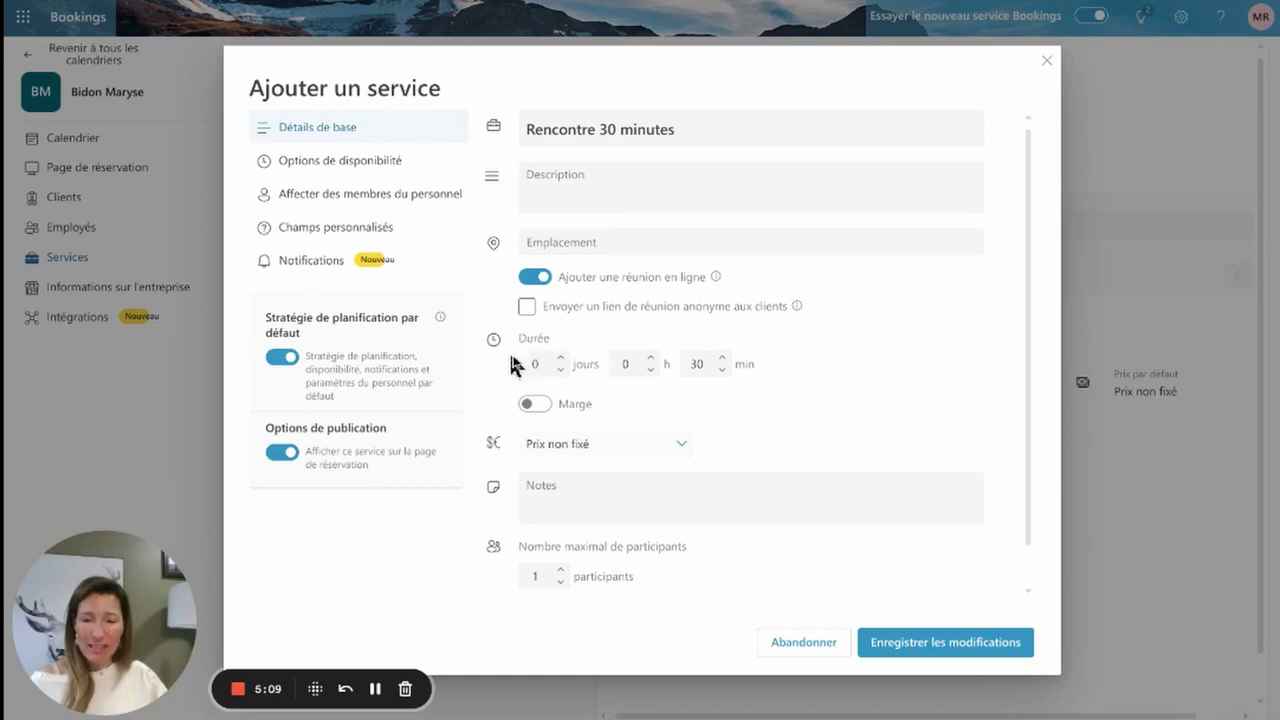
Try adjusting the service's duration in minutes and return it to 30 minutes
click(550, 362)
click(700, 362)
click(722, 369)
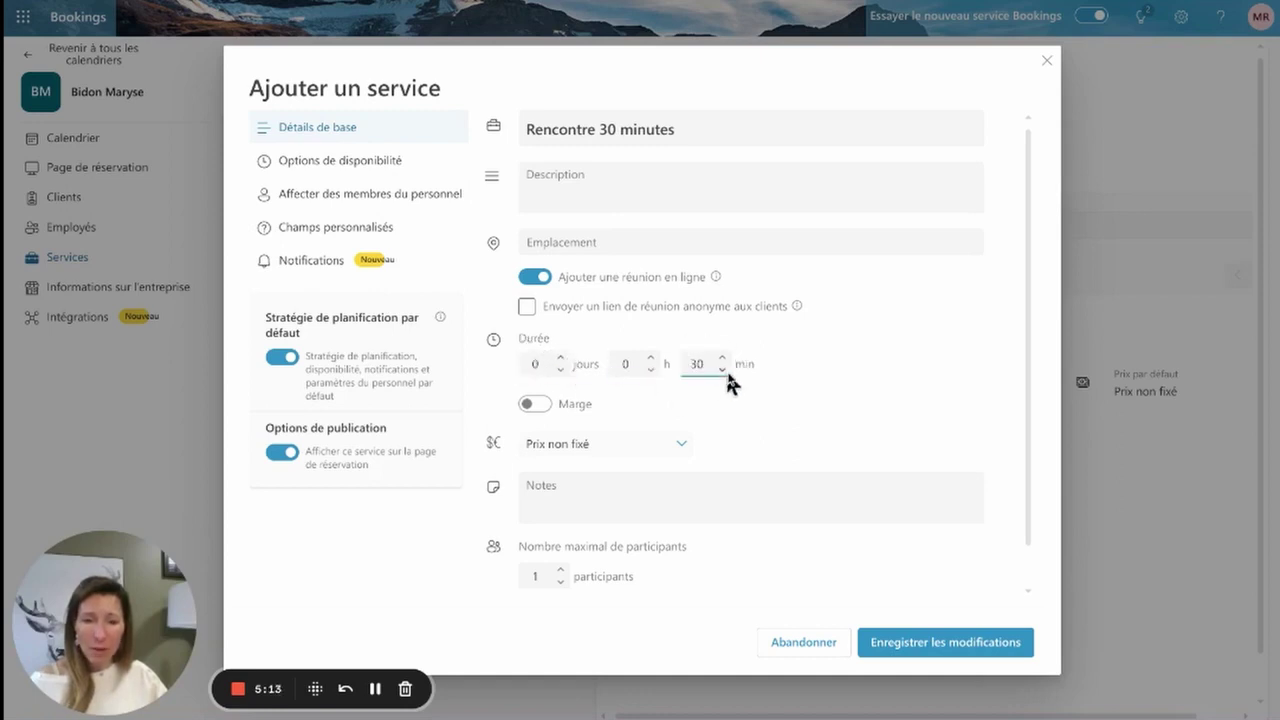
click(722, 369)
click(722, 369)
click(722, 369)
click(722, 359)
click(722, 359)
click(722, 359)
click(722, 359)
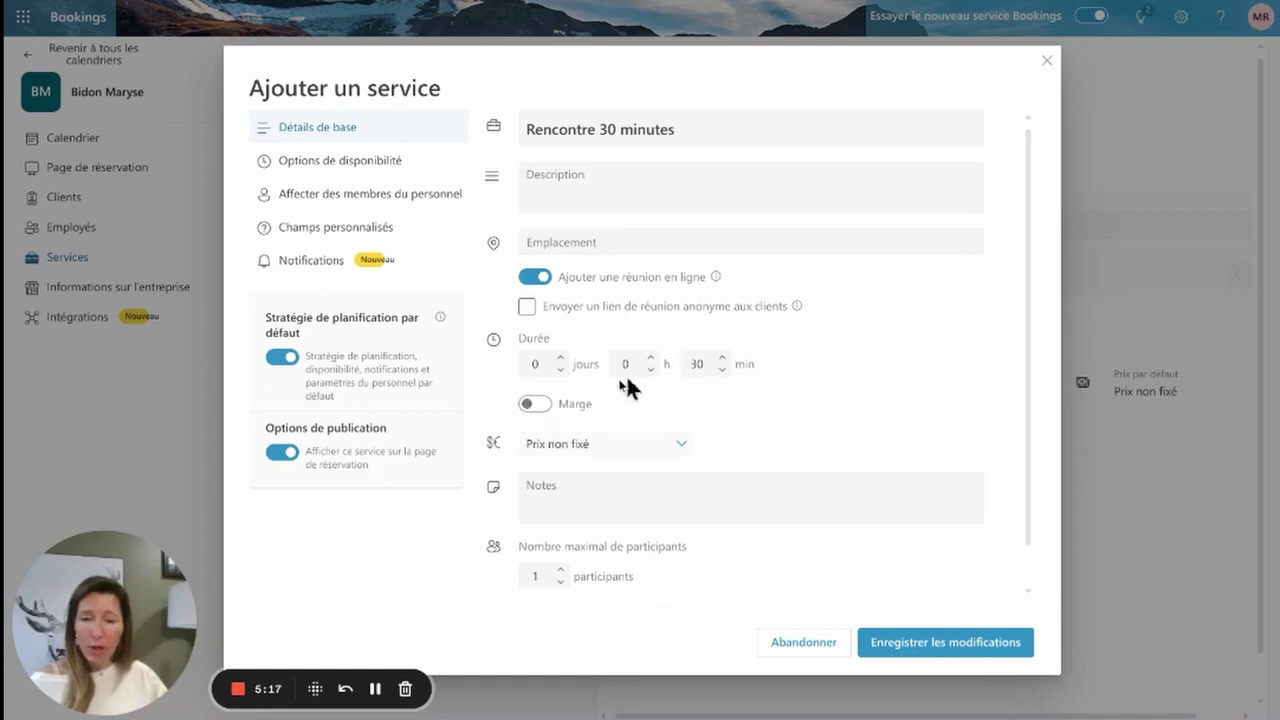
click(705, 364)
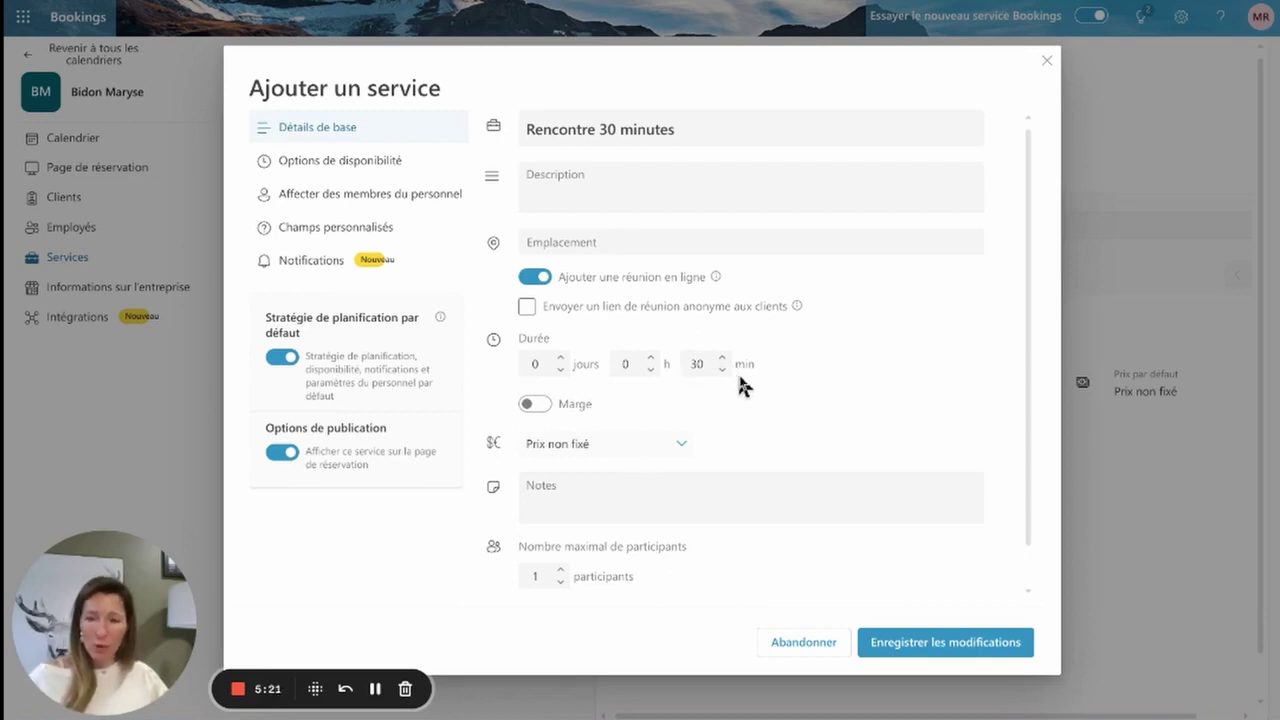
Enable a buffer for the service and set it to 5 minutes after each appointment
click(535, 404)
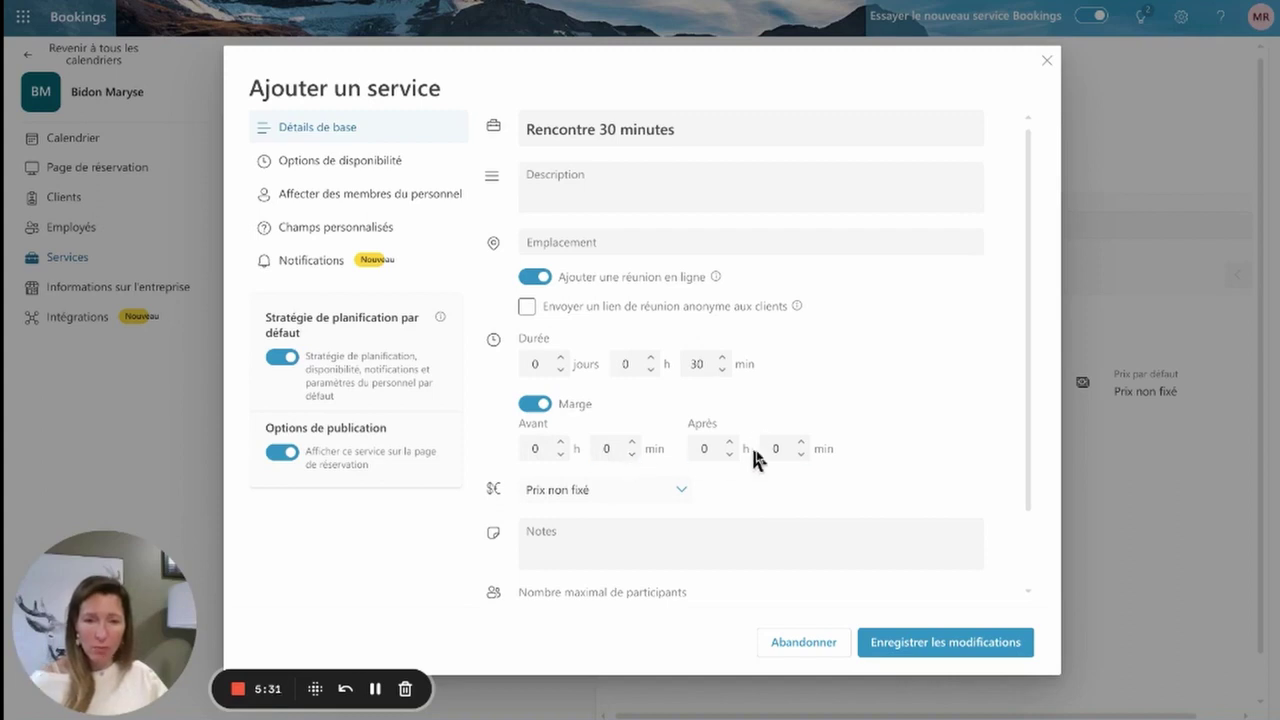
double_click(802, 443)
double_click(803, 443)
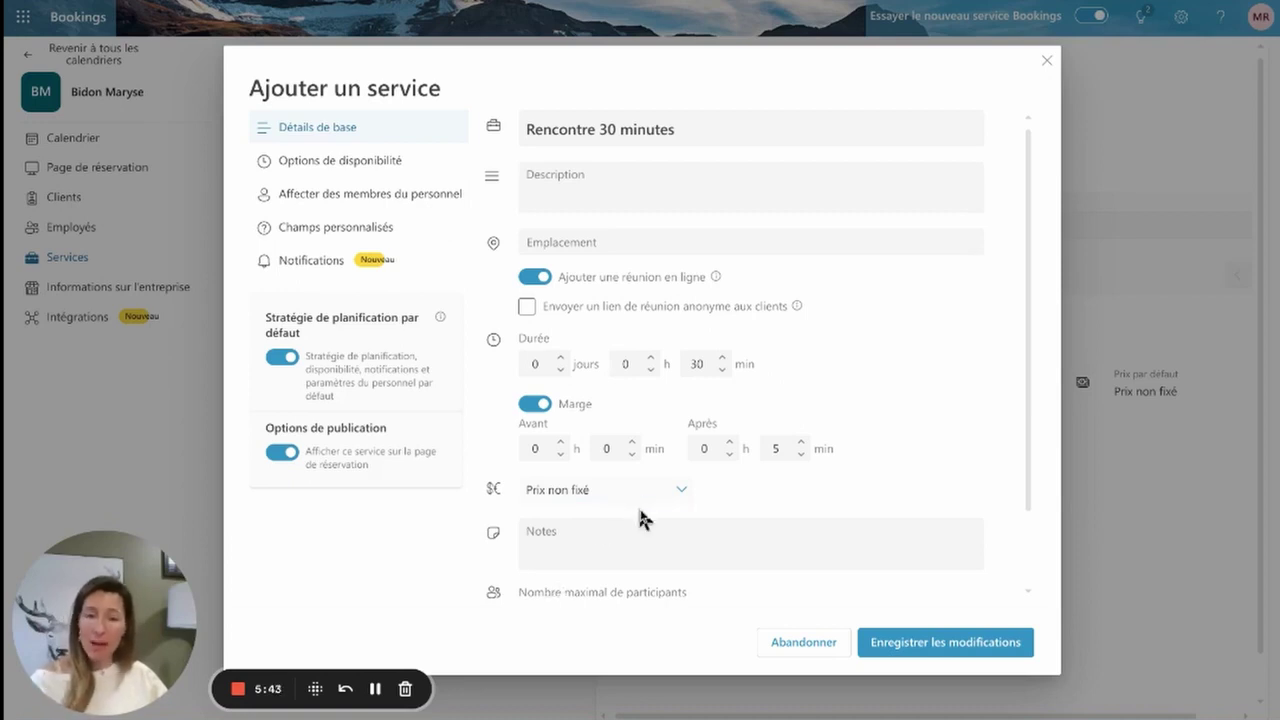
Leave the service's maximum at 1 participant and allow clients to manage appointments booked on their behalf
scroll(643, 517, down, 2)
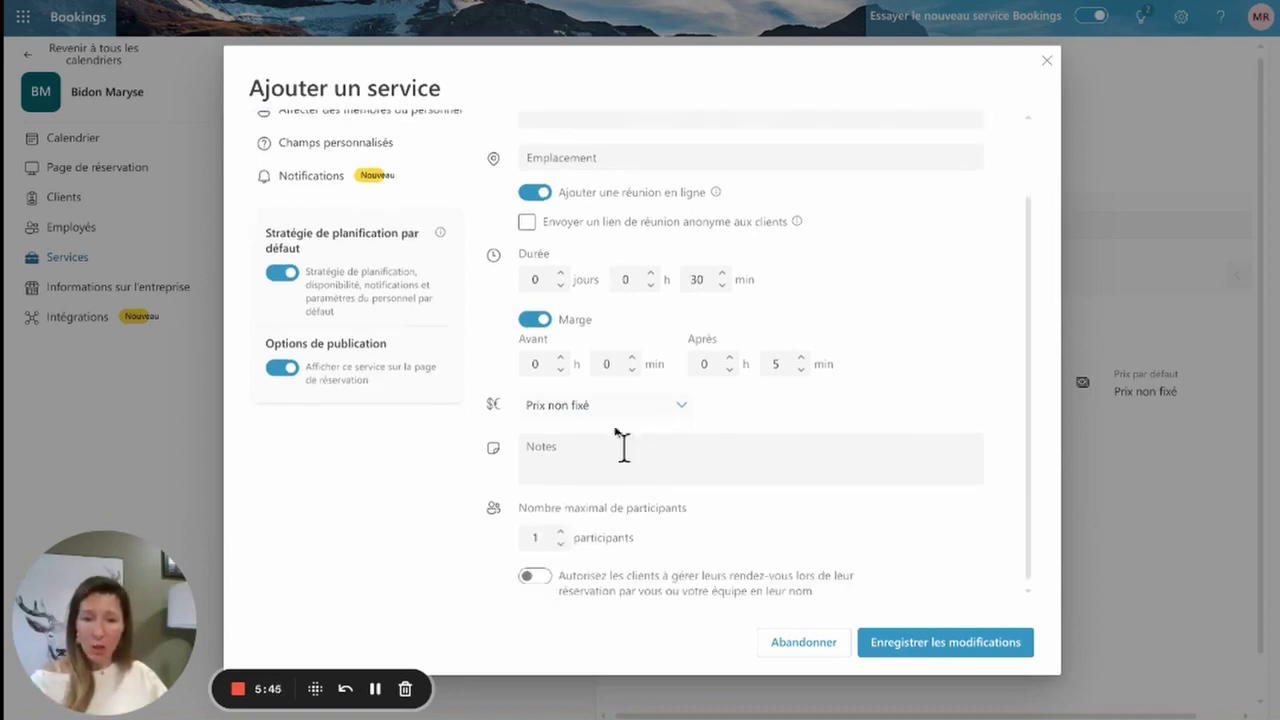
click(561, 546)
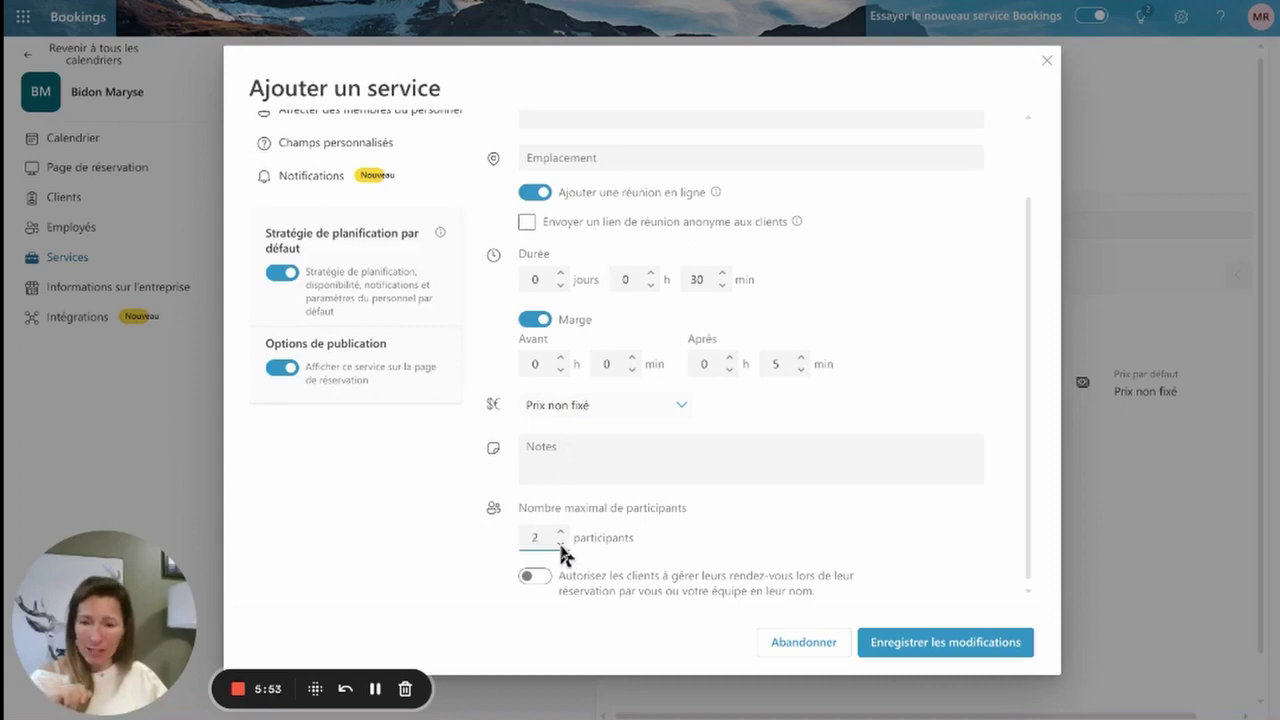
click(561, 545)
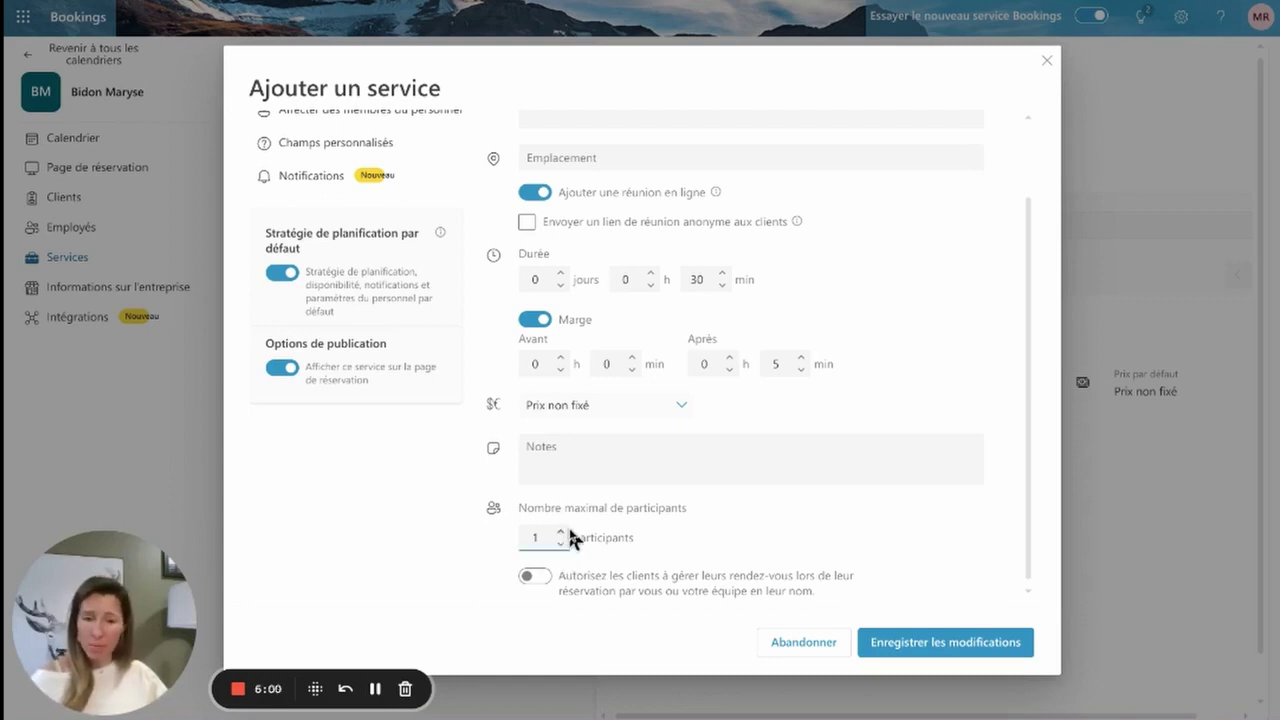
click(533, 575)
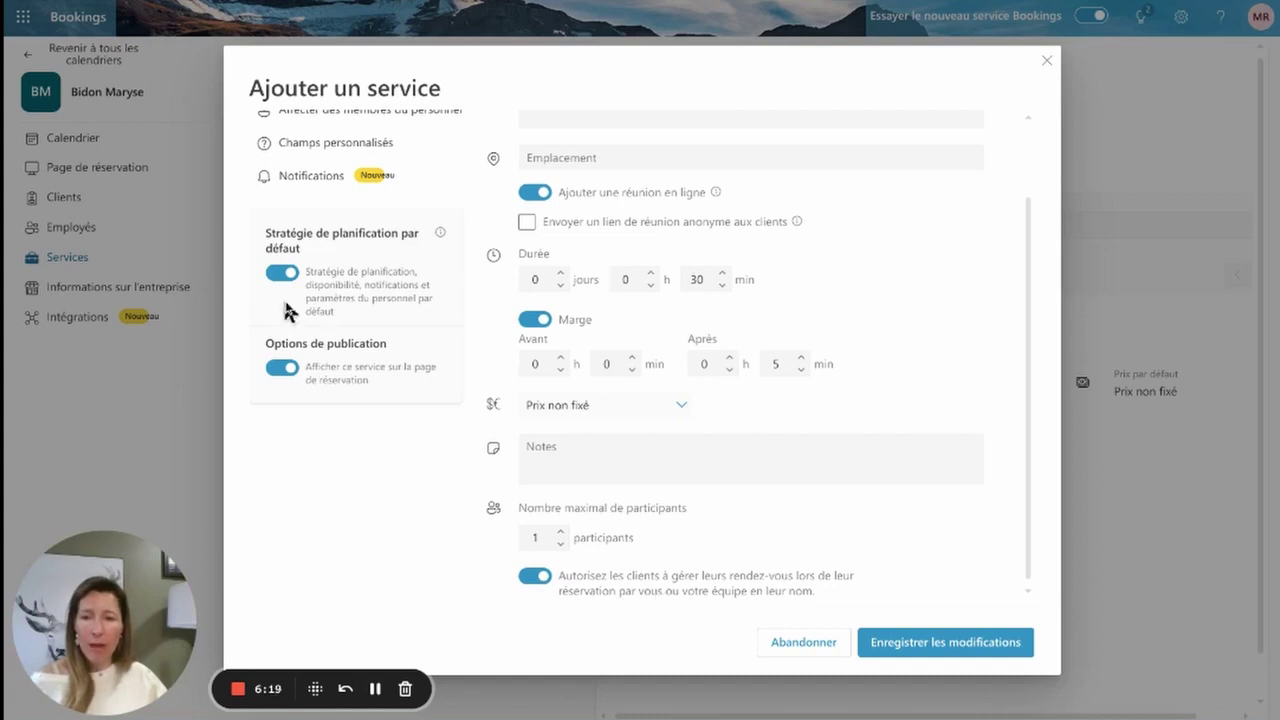
Turn off the default scheduling policy for the "Rencontre 30 minutes" service
scroll(296, 290, up, 2)
click(283, 359)
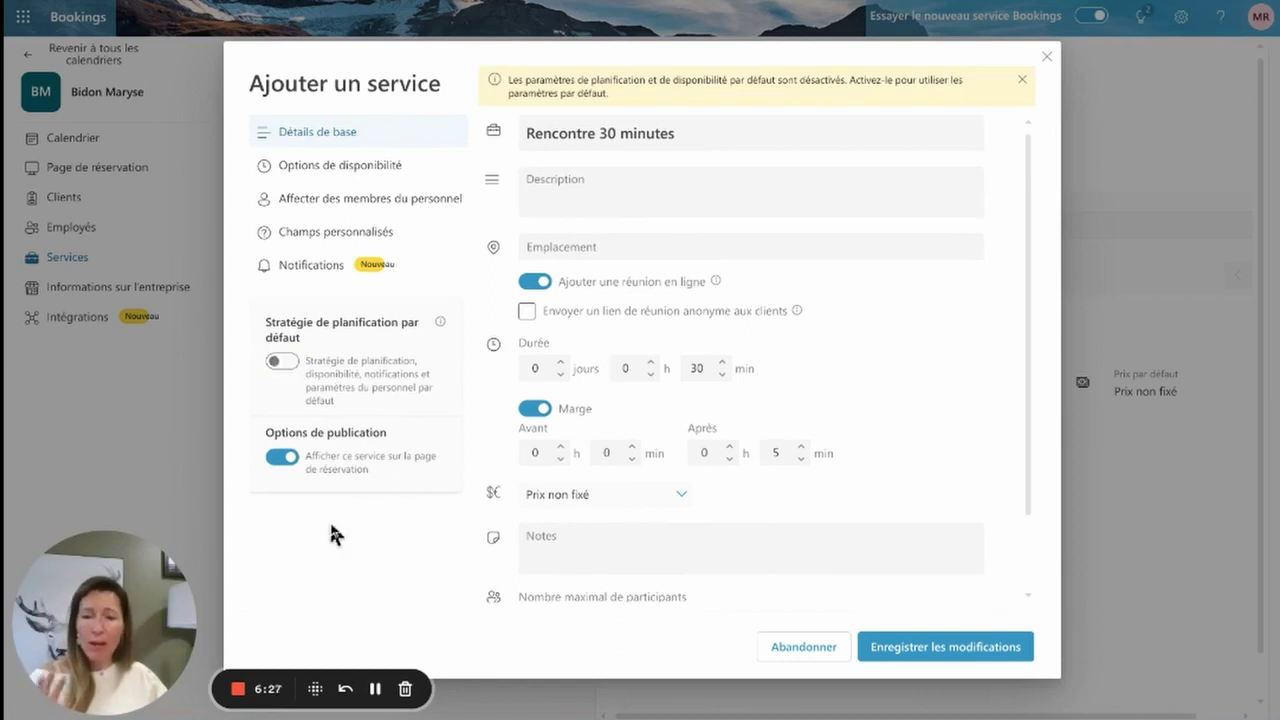
Check the basic details of the "Rencontre 30 minutes" service and save it as a new service
scroll(629, 534, down, 1)
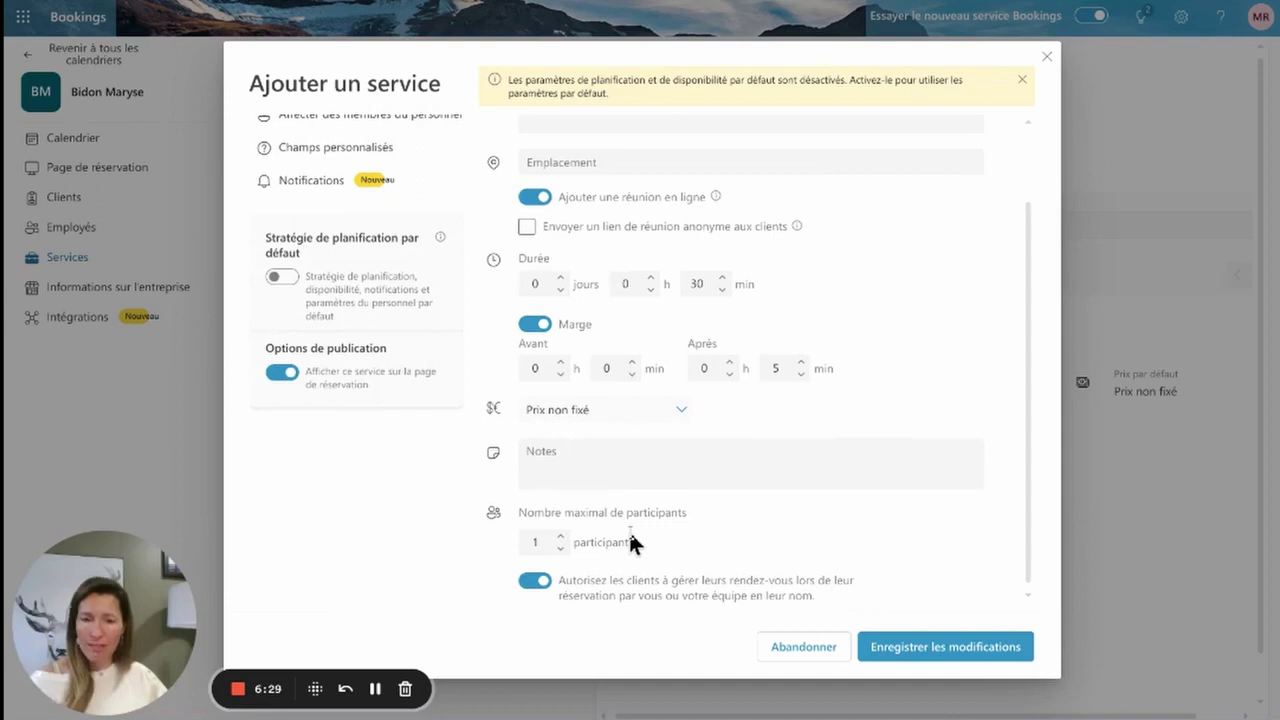
scroll(628, 536, up, 1)
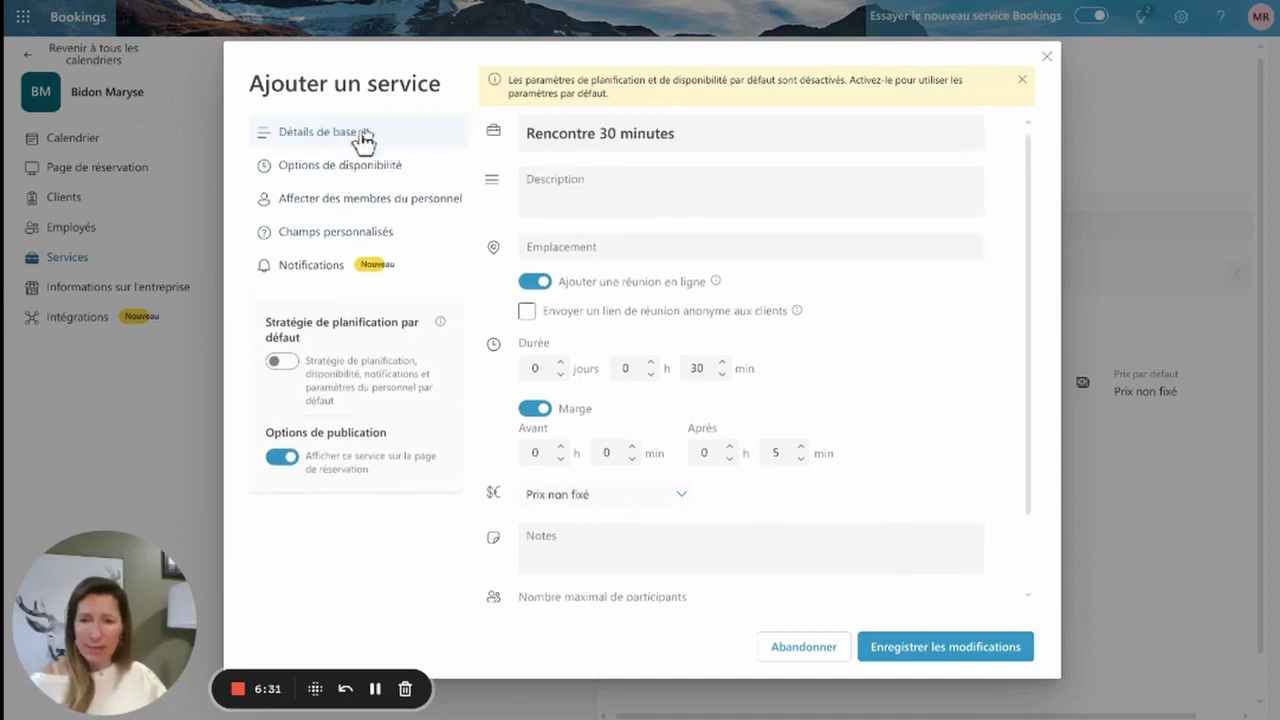
click(944, 652)
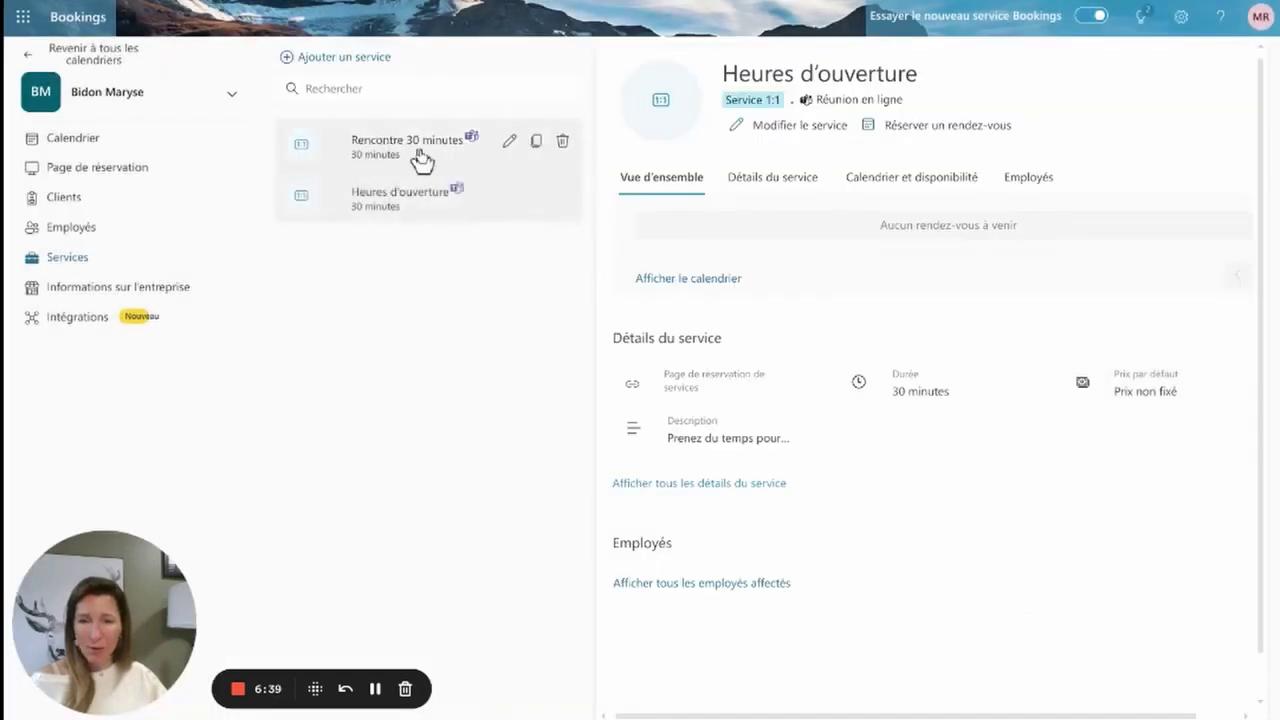
Open the "Rencontre 30 minutes" service for editing and set its general availability to "Heures personnalisées (toutes les semaines)"
click(510, 143)
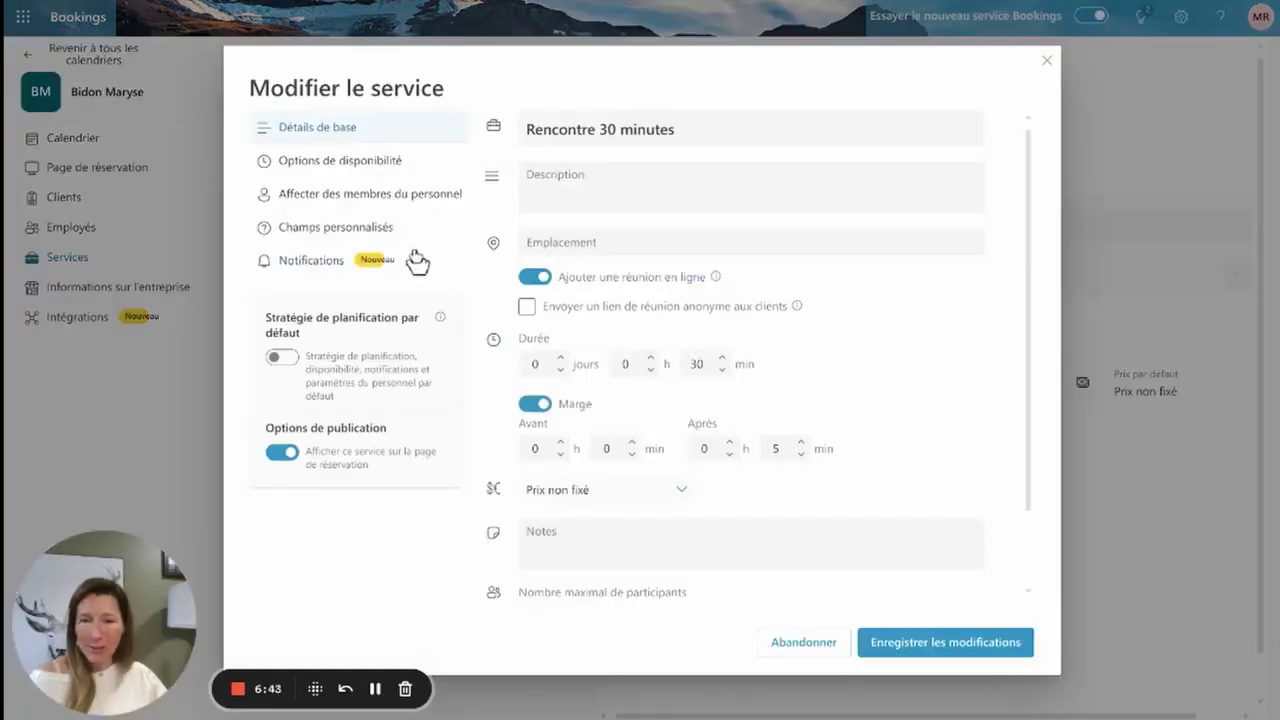
click(318, 173)
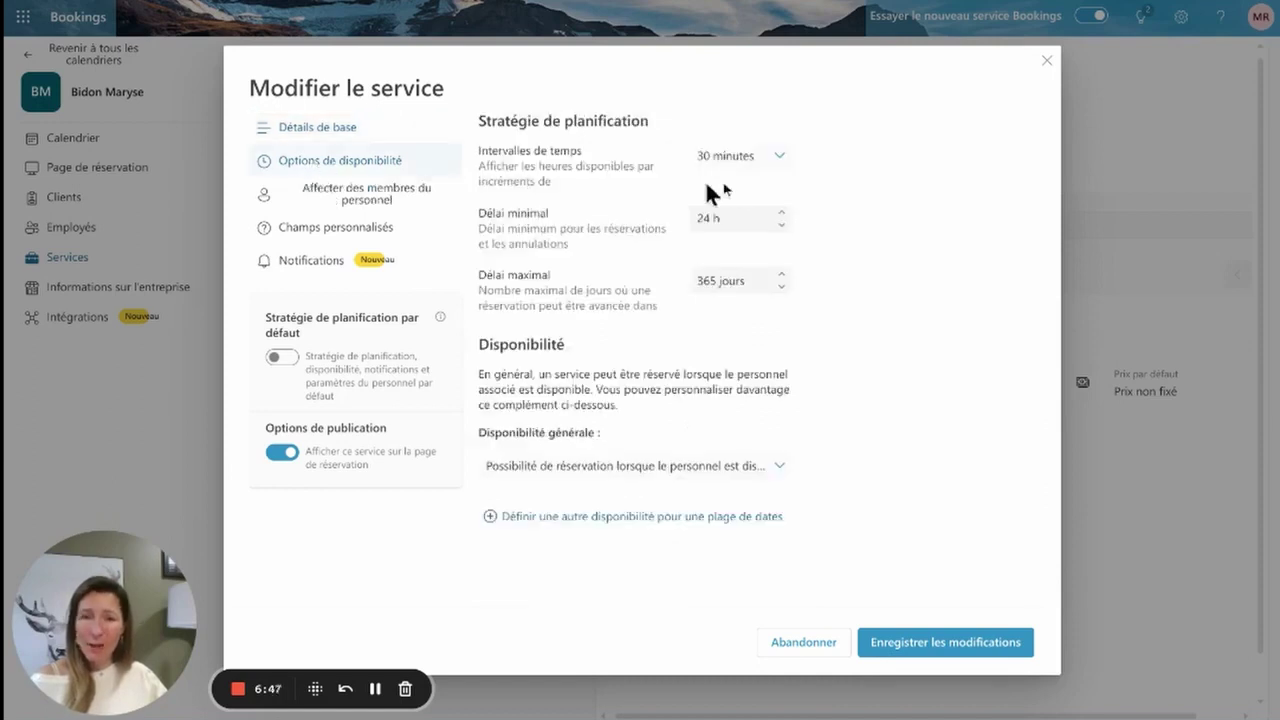
click(785, 163)
click(785, 163)
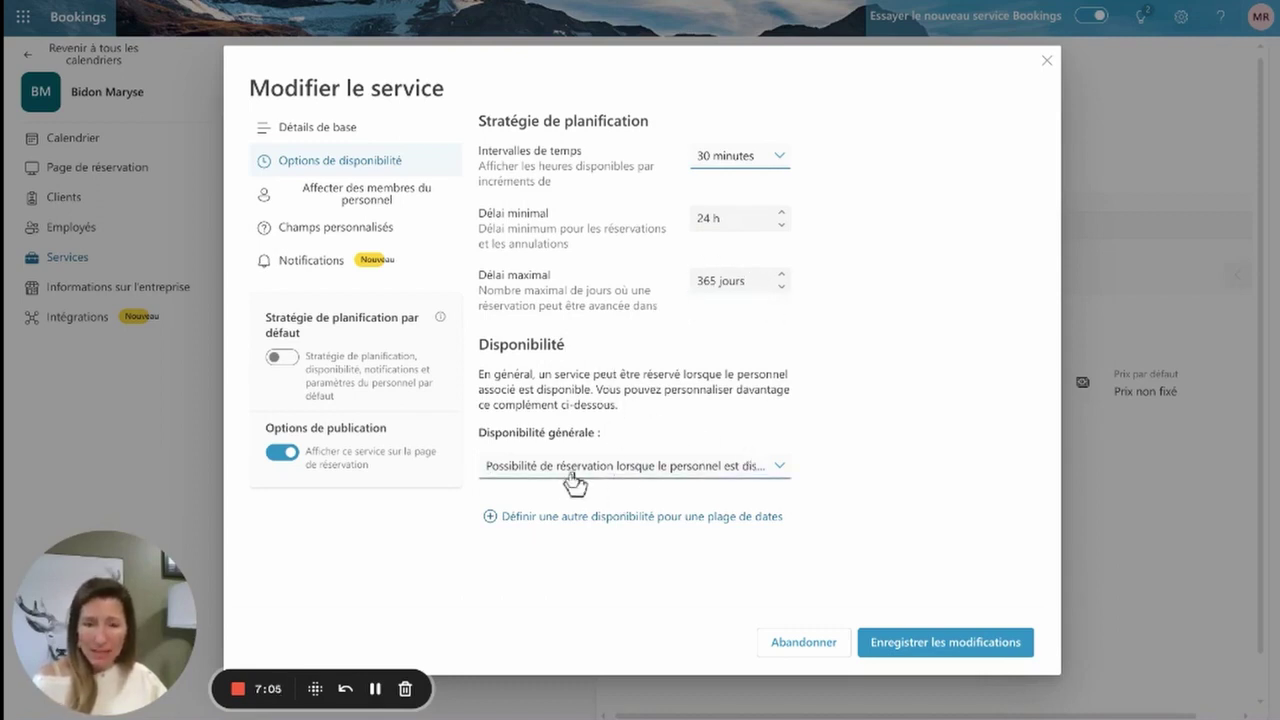
click(758, 472)
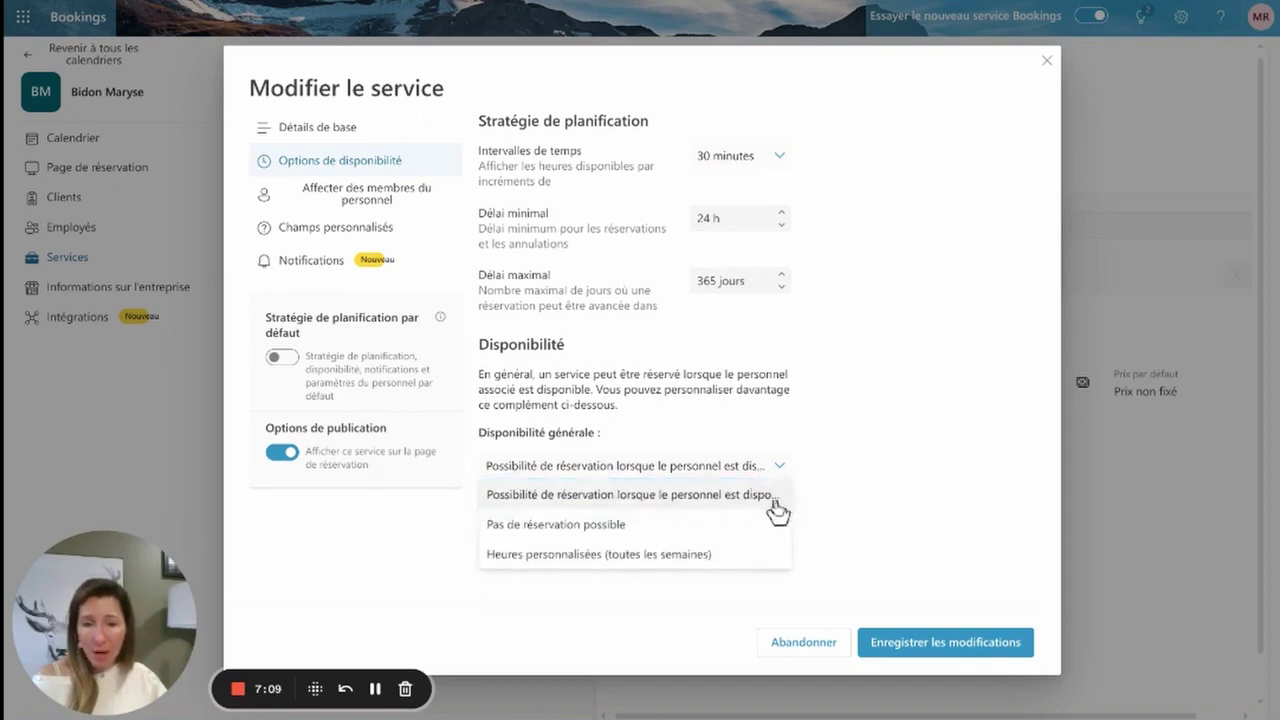
click(705, 558)
scroll(707, 560, down, 3)
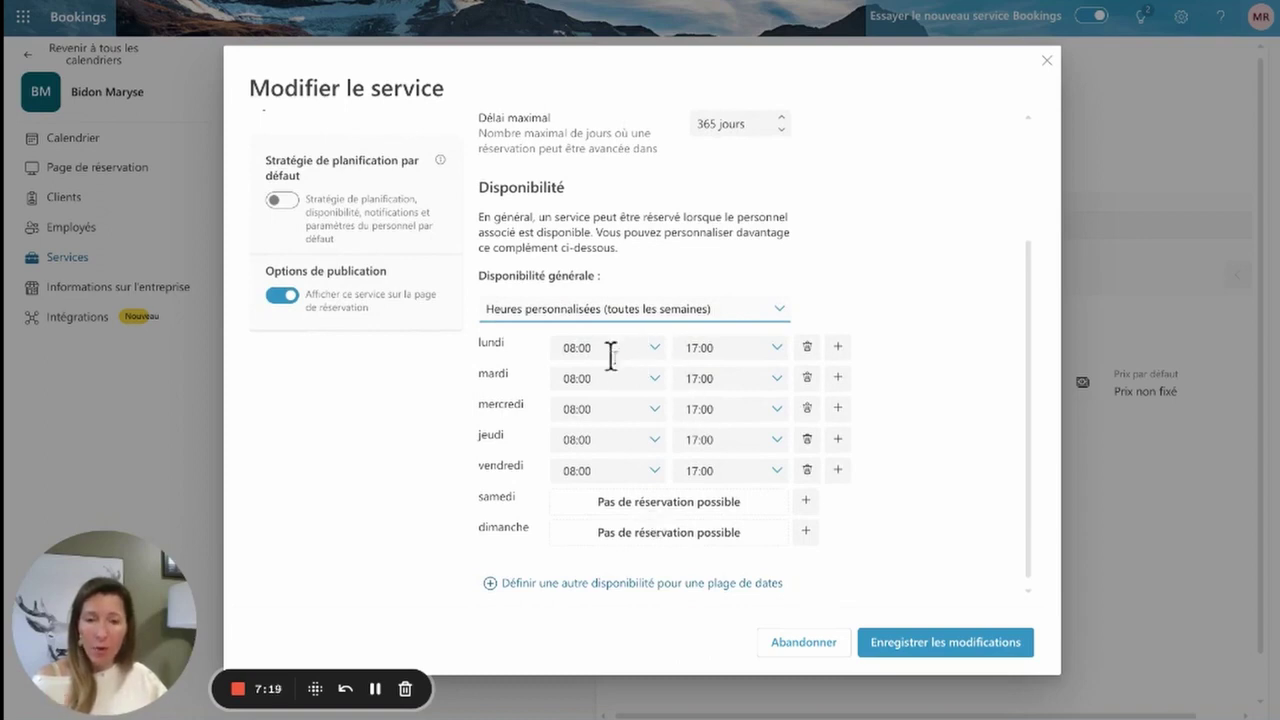
Set Monday's bookable hours for the service to 08:30 through 12:00
click(652, 350)
click(605, 404)
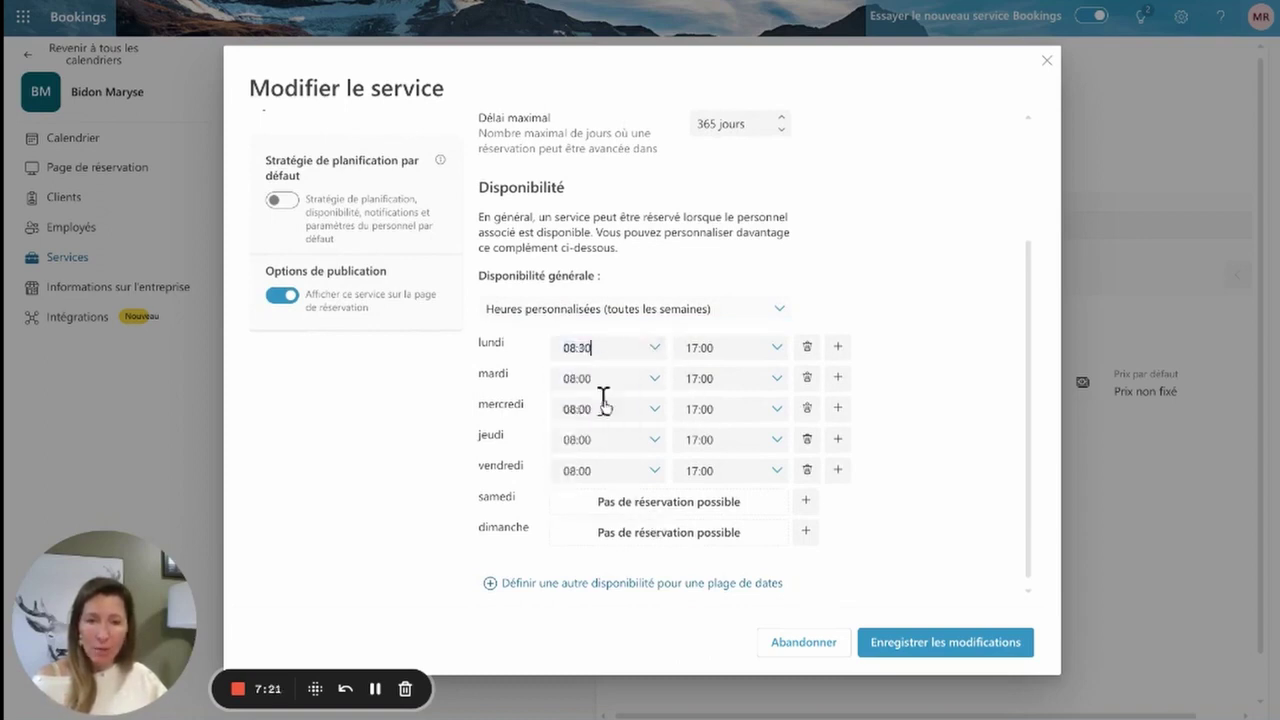
click(777, 349)
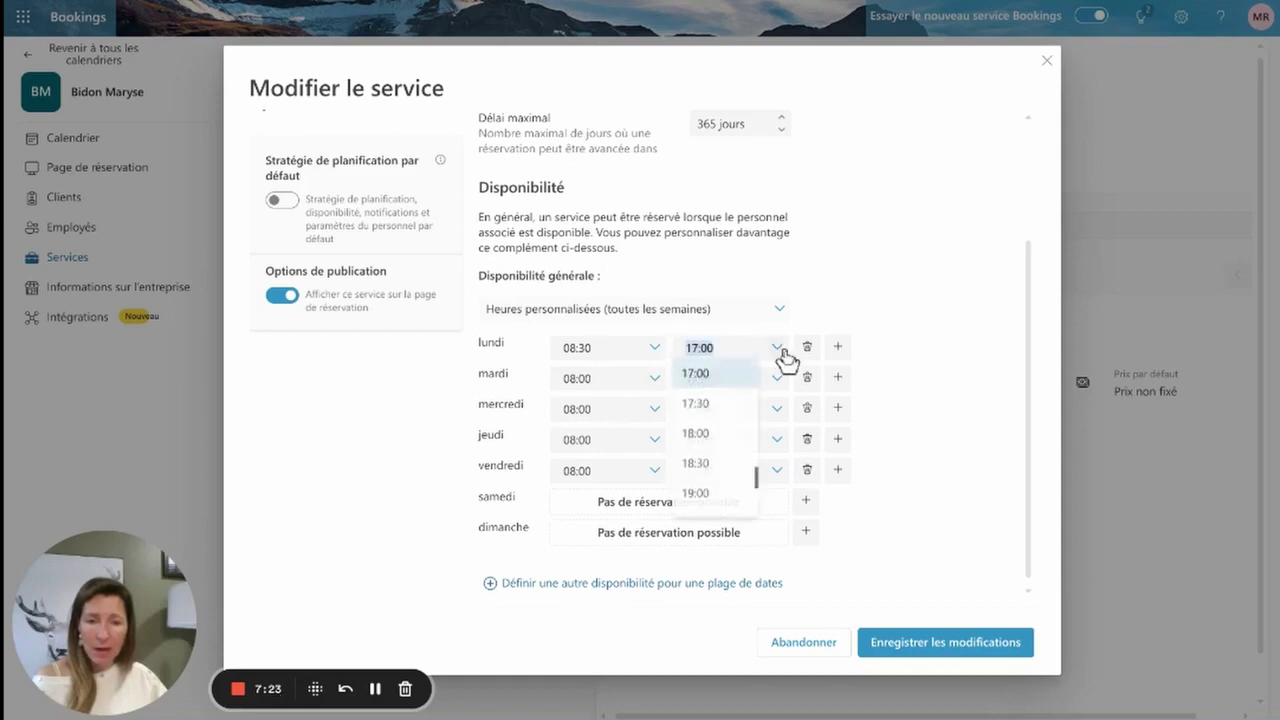
scroll(726, 410, up, 2)
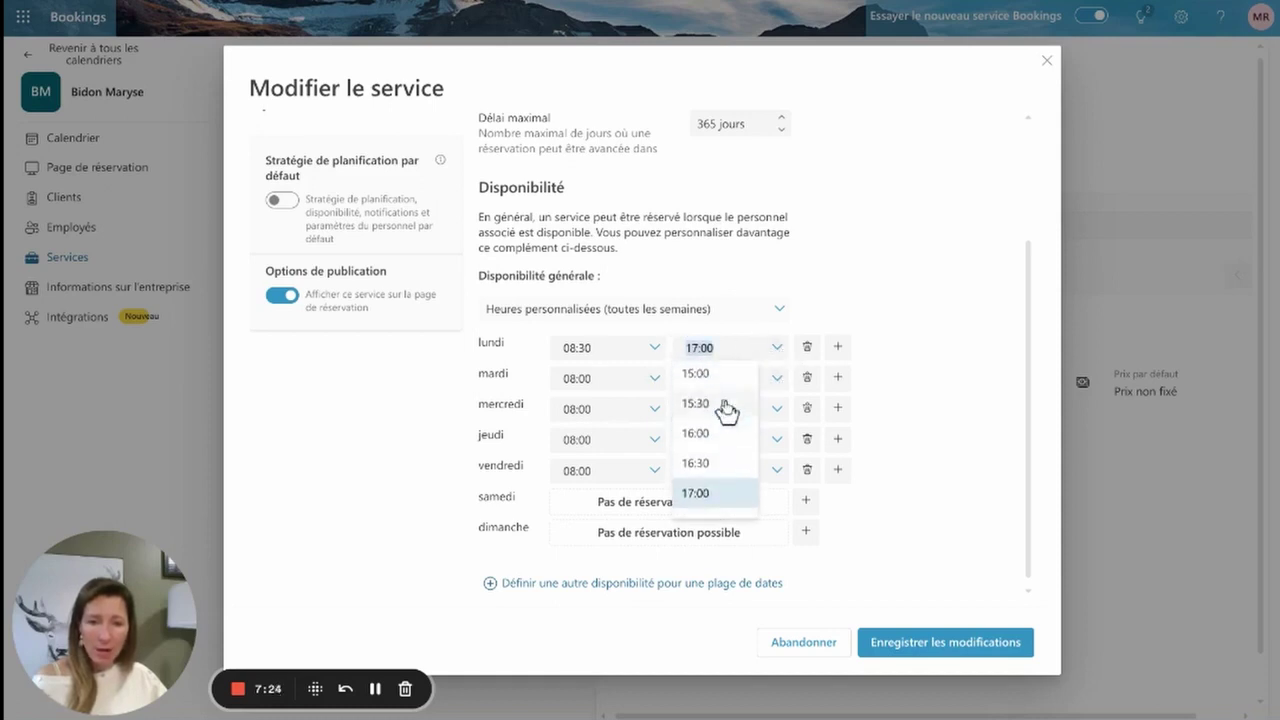
click(711, 462)
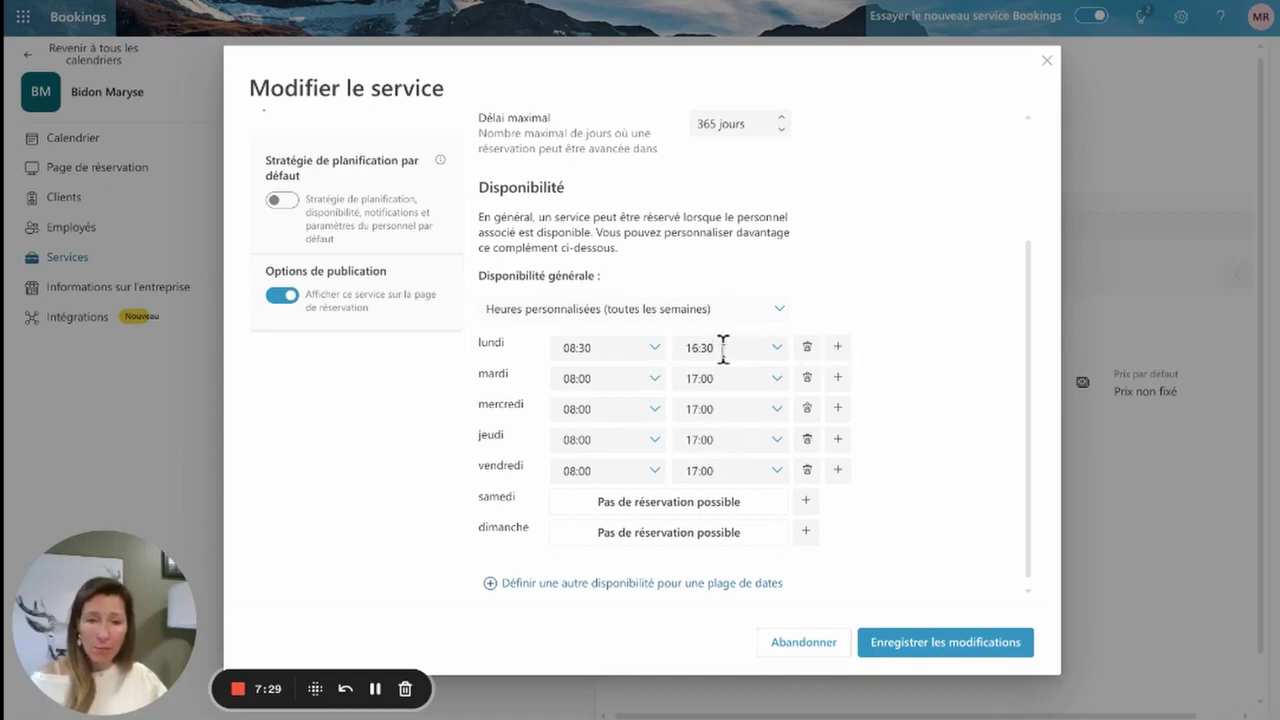
drag(714, 347, 684, 347)
text(12:00)
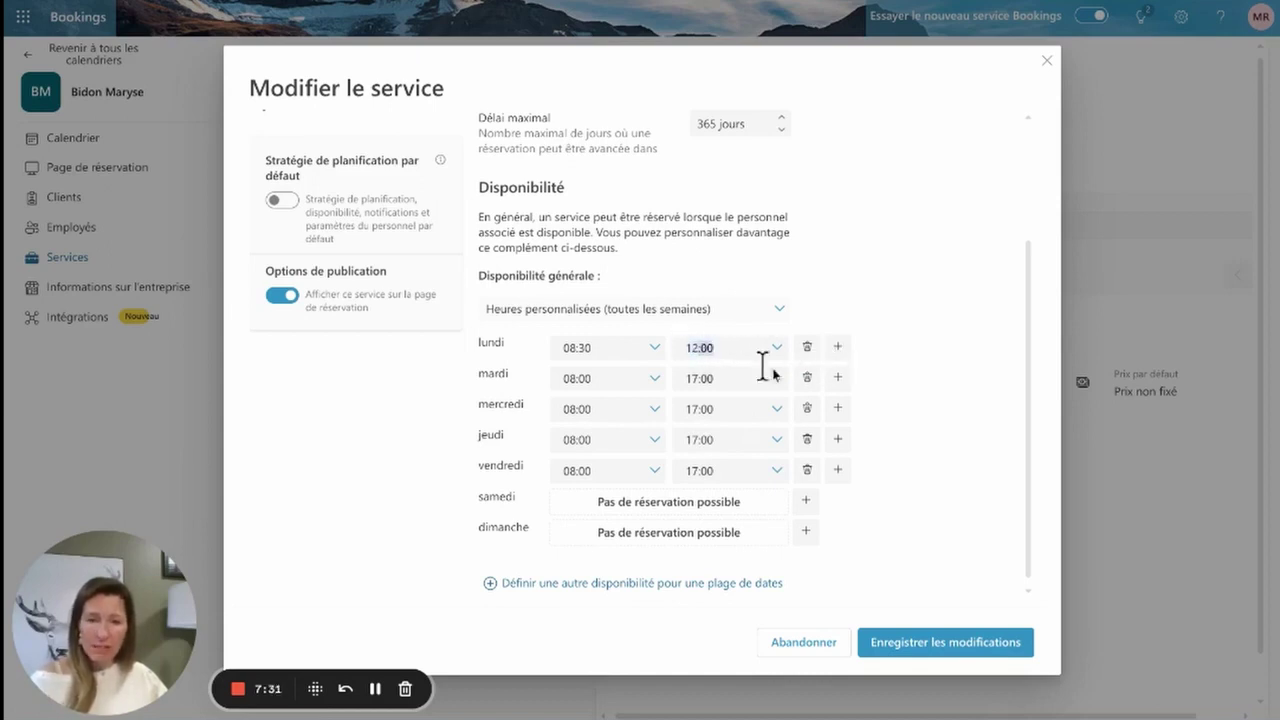
Add a second Monday time slot running from 13:00 to 16:30
click(839, 348)
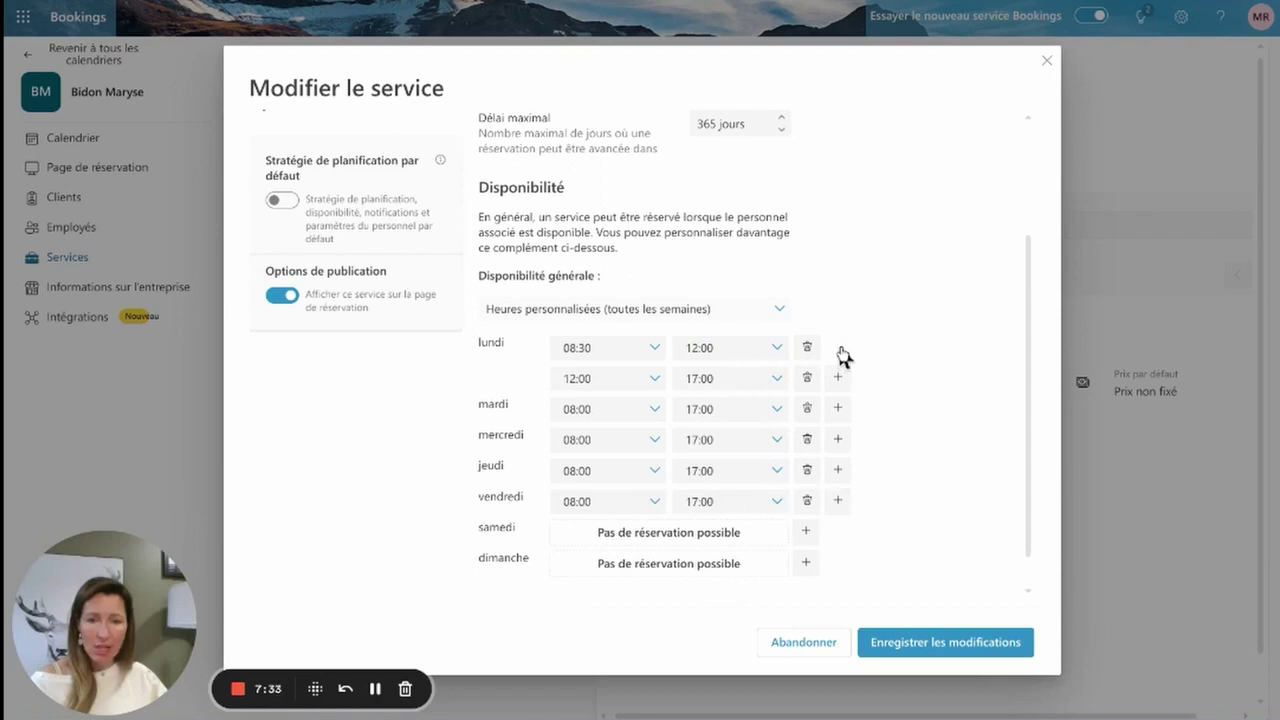
double_click(590, 378)
text(13:00)
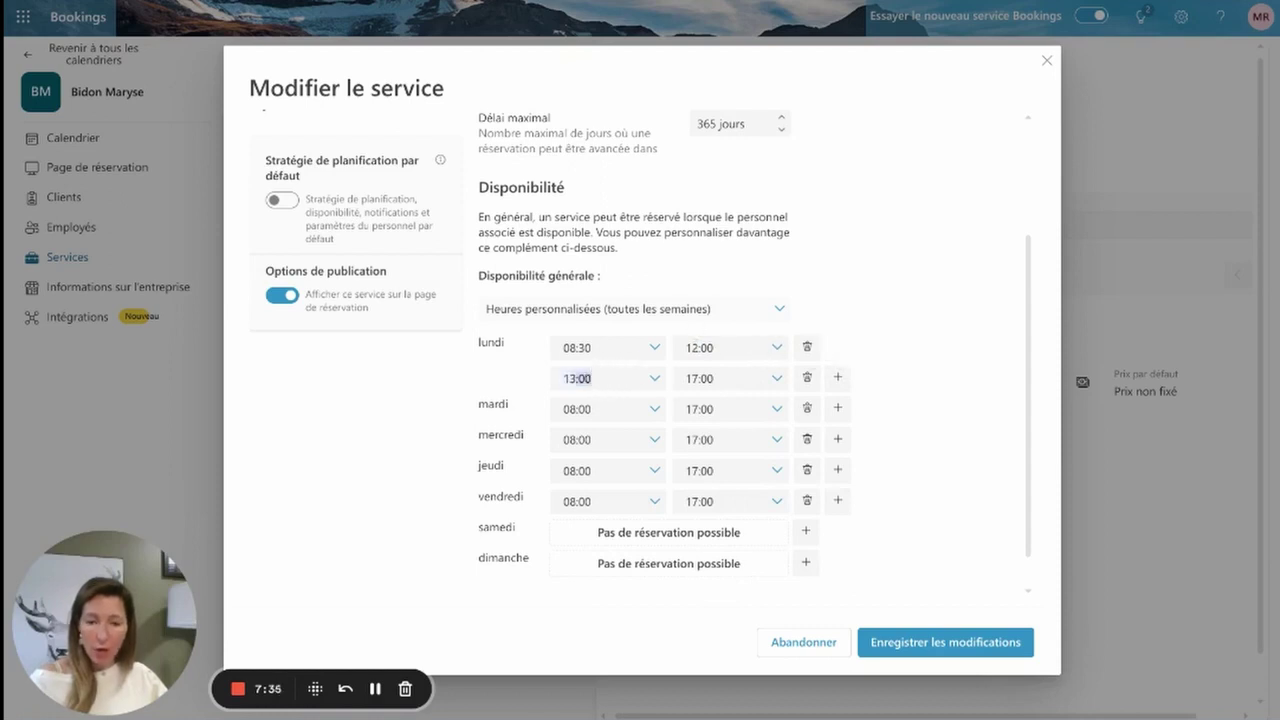
double_click(731, 378)
text(10:00)
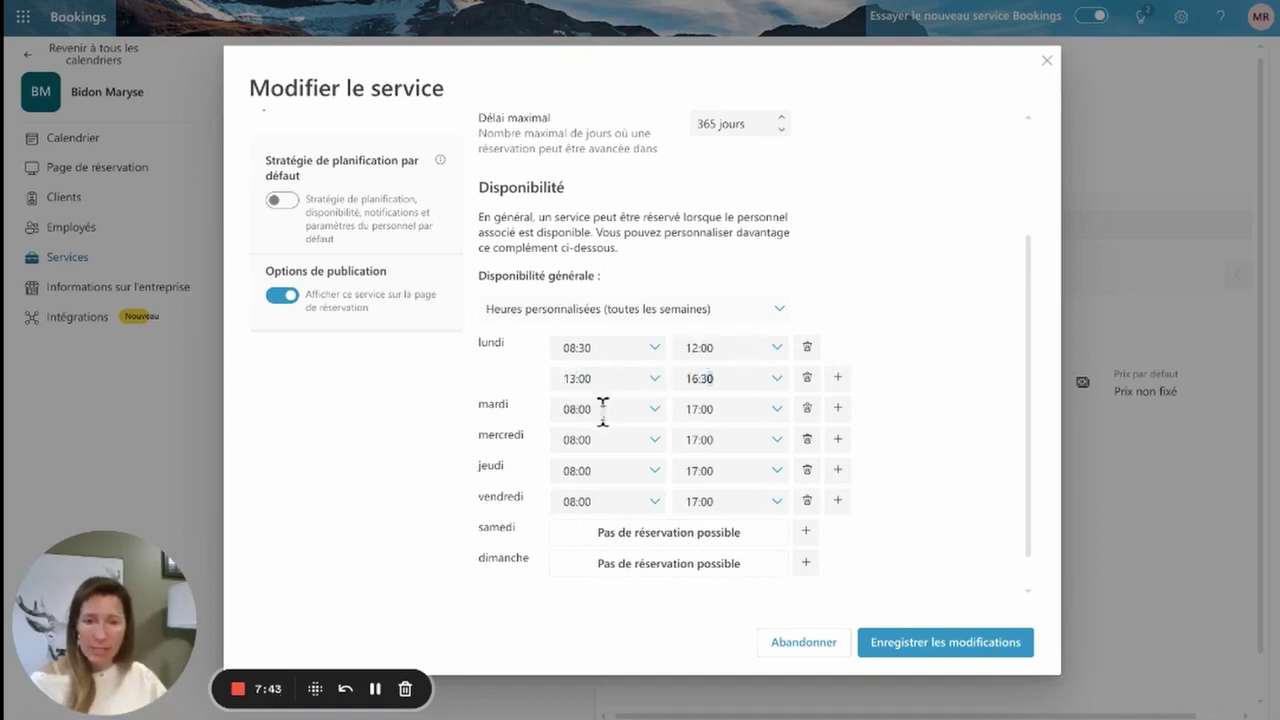
click(700, 408)
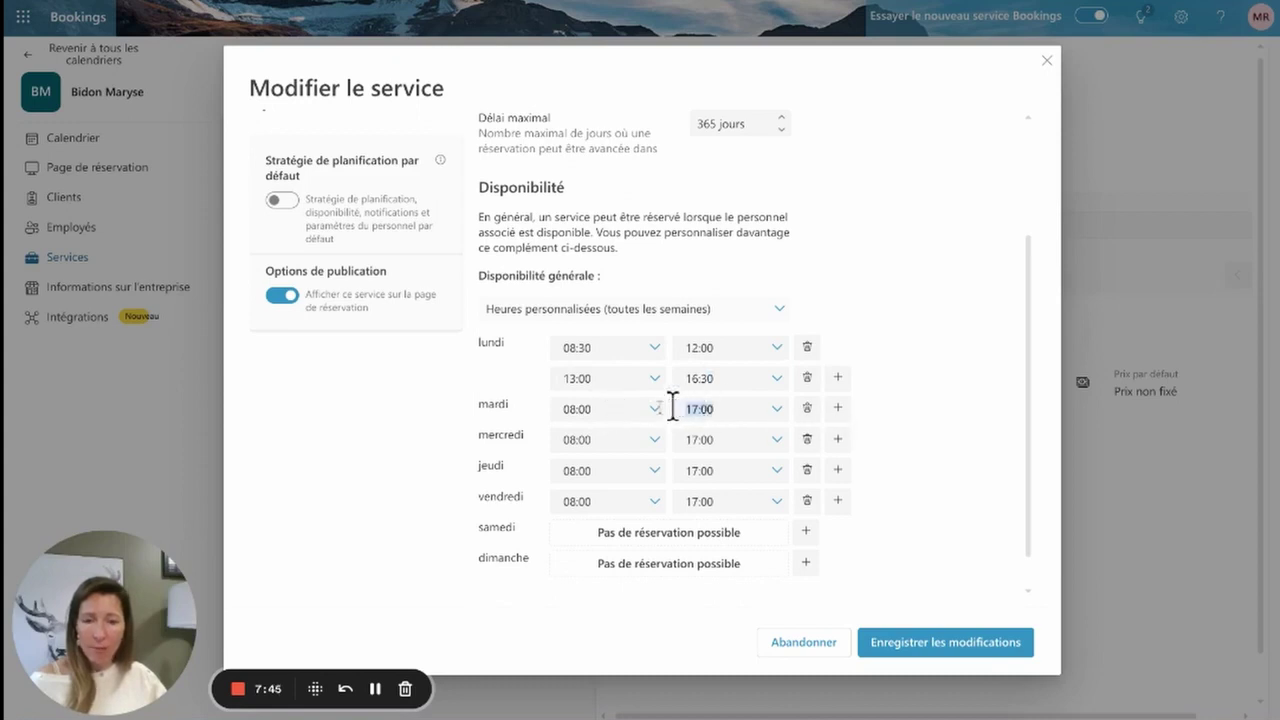
click(598, 408)
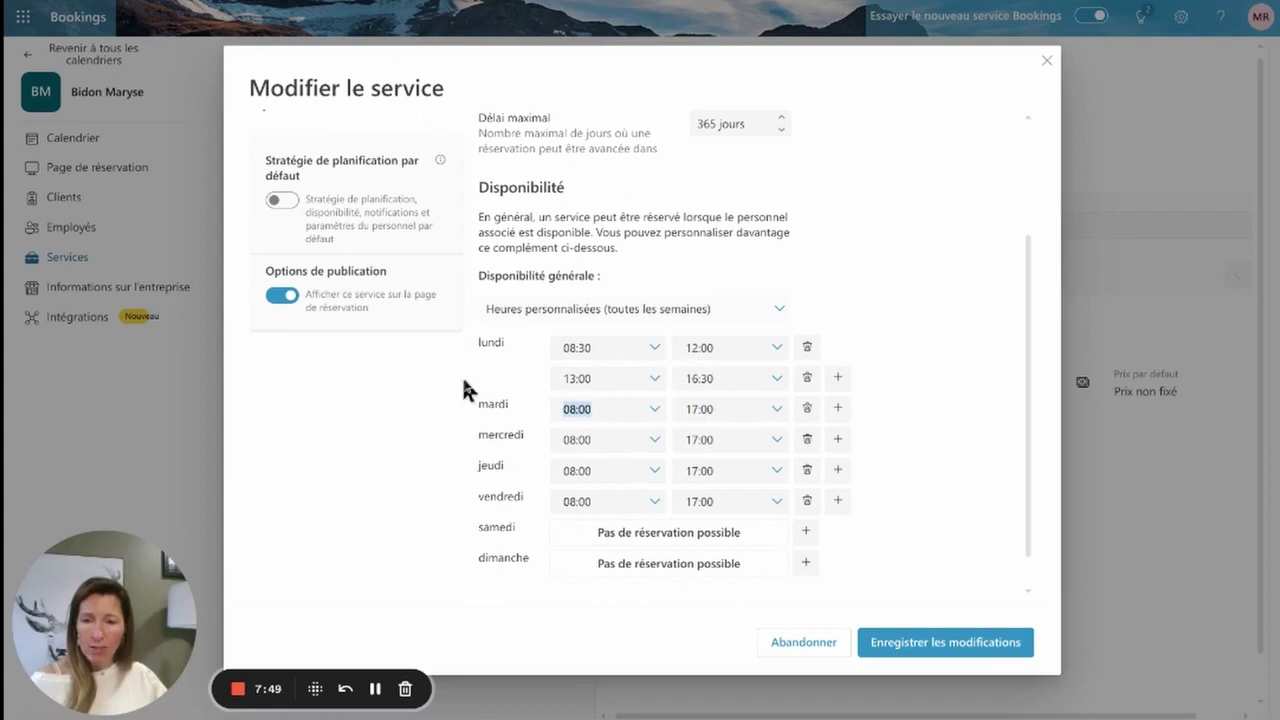
scroll(710, 435, up, 1)
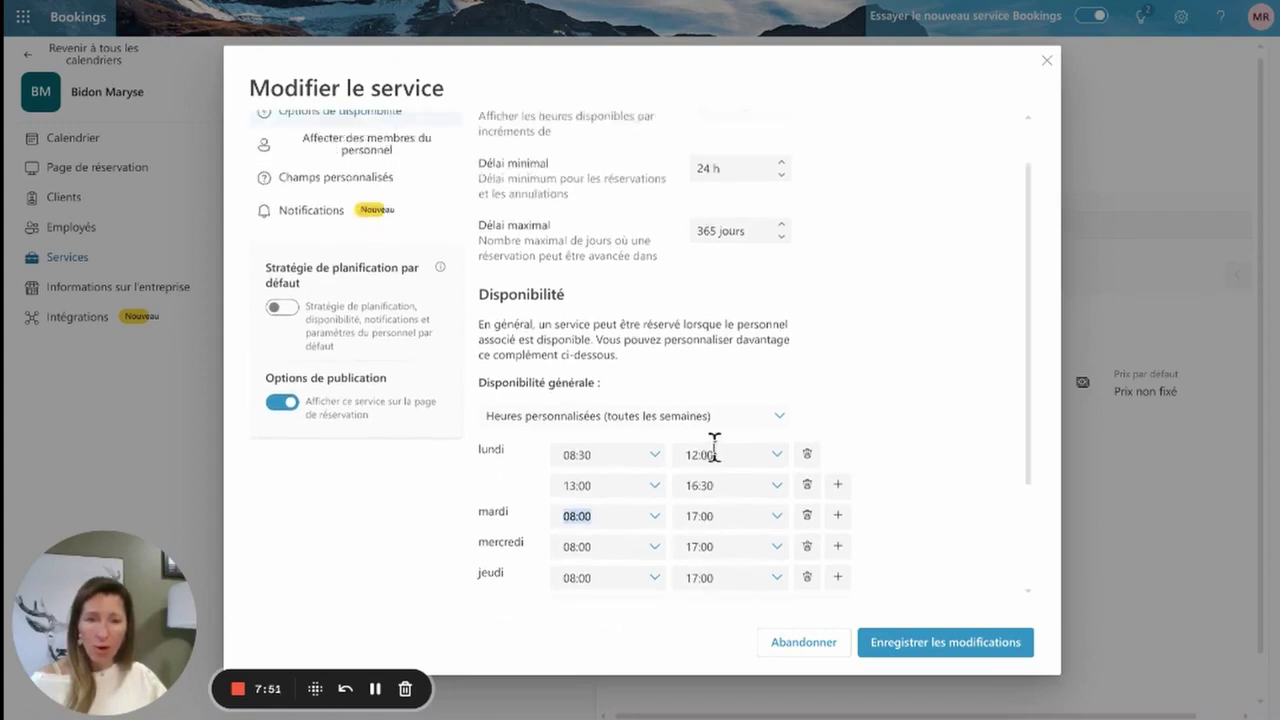
scroll(712, 445, down, 3)
scroll(733, 440, up, 3)
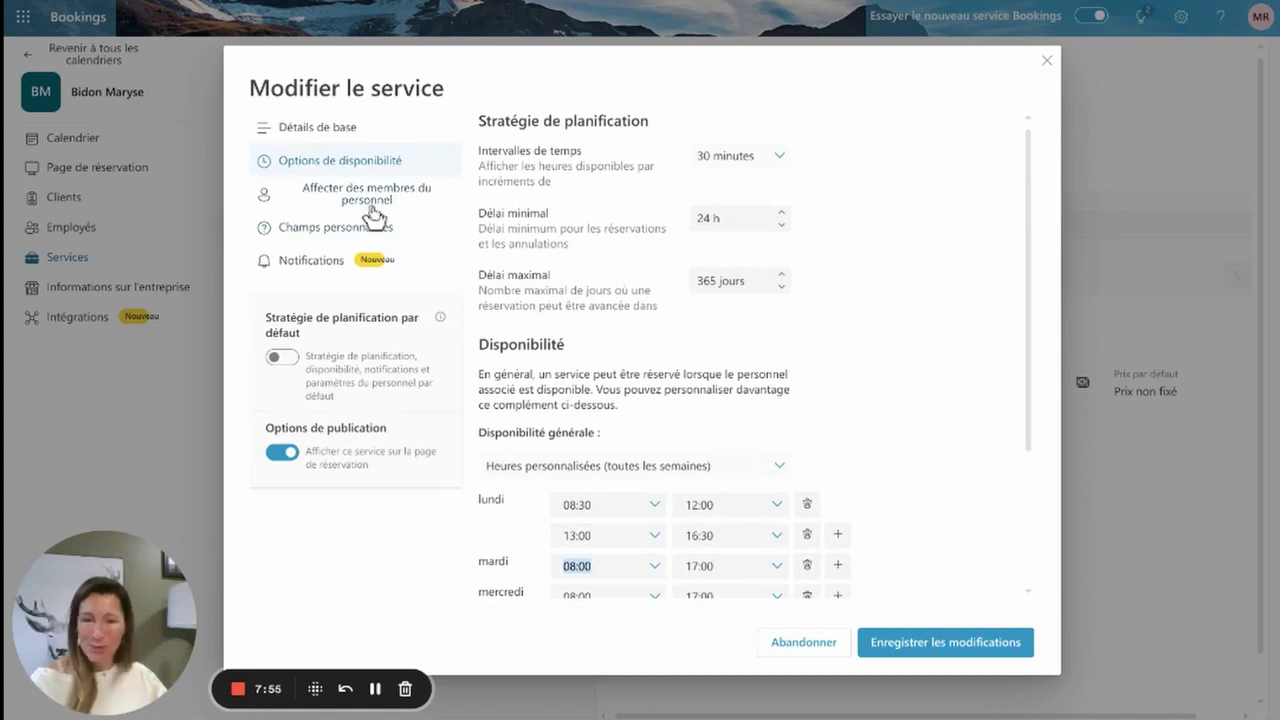
scroll(629, 457, down, 3)
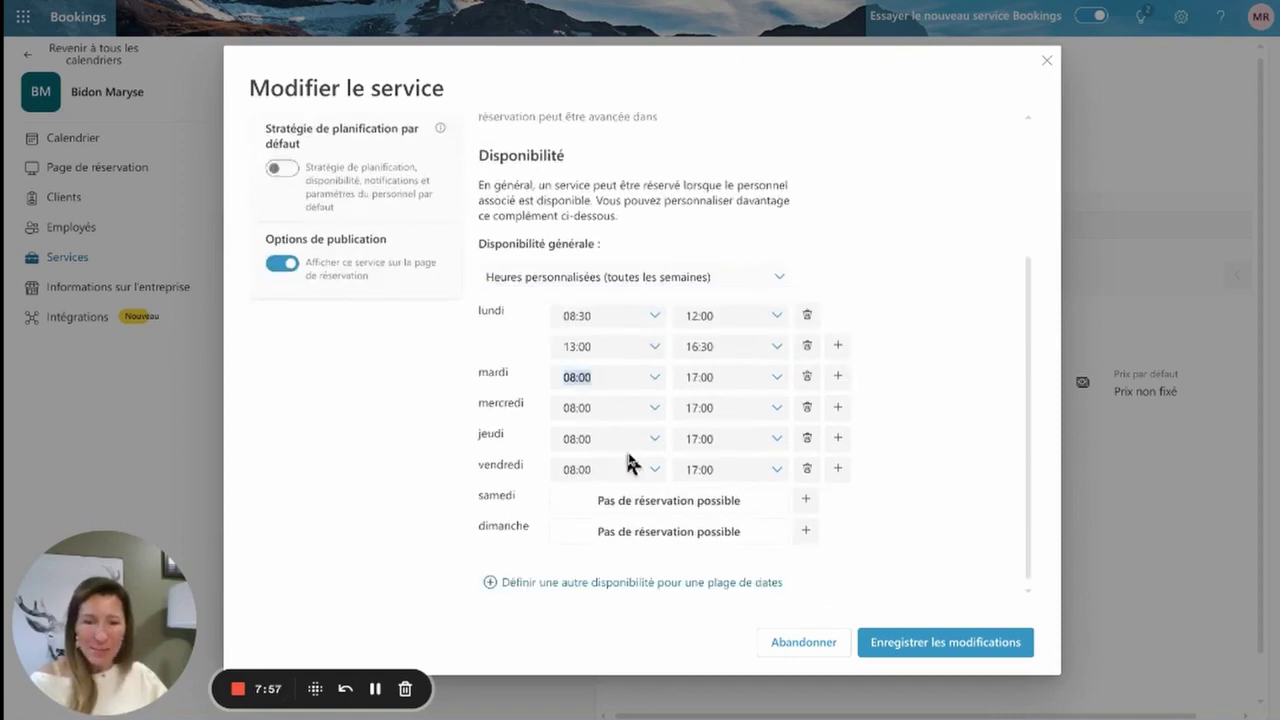
In the service's staff assignment settings, stop clients from choosing a specific staff member for the booking
scroll(626, 449, up, 3)
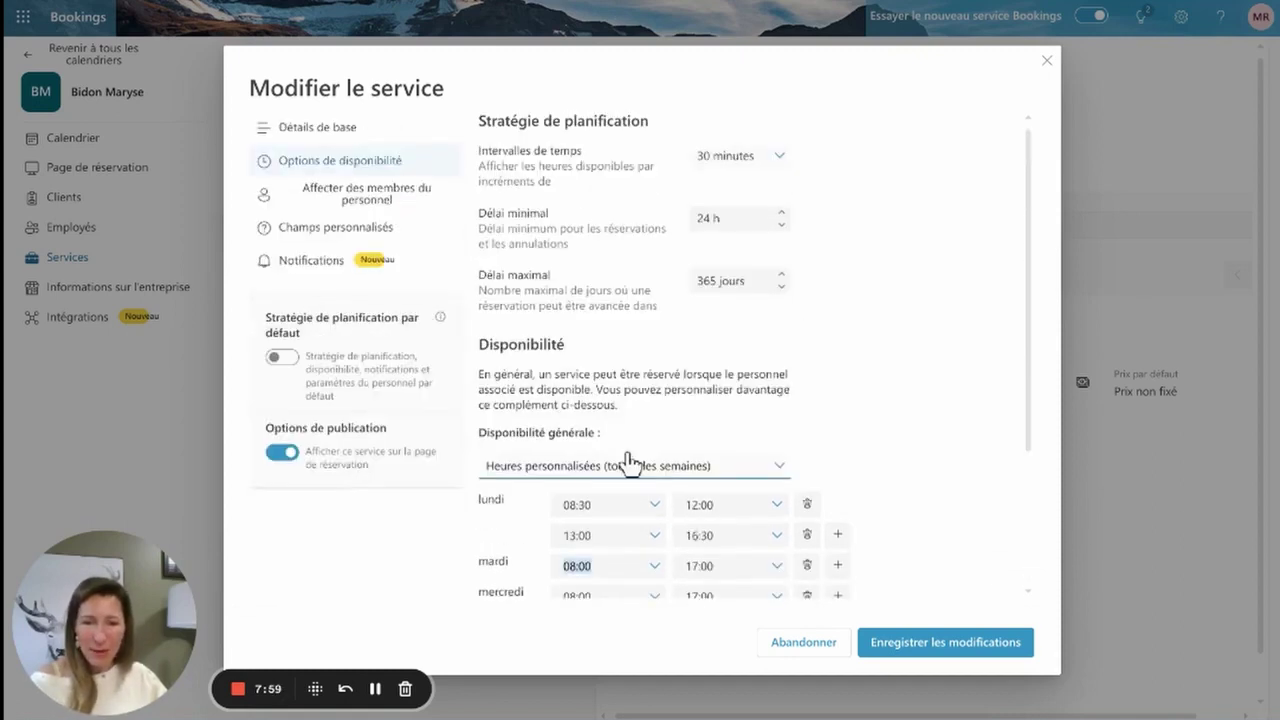
click(370, 198)
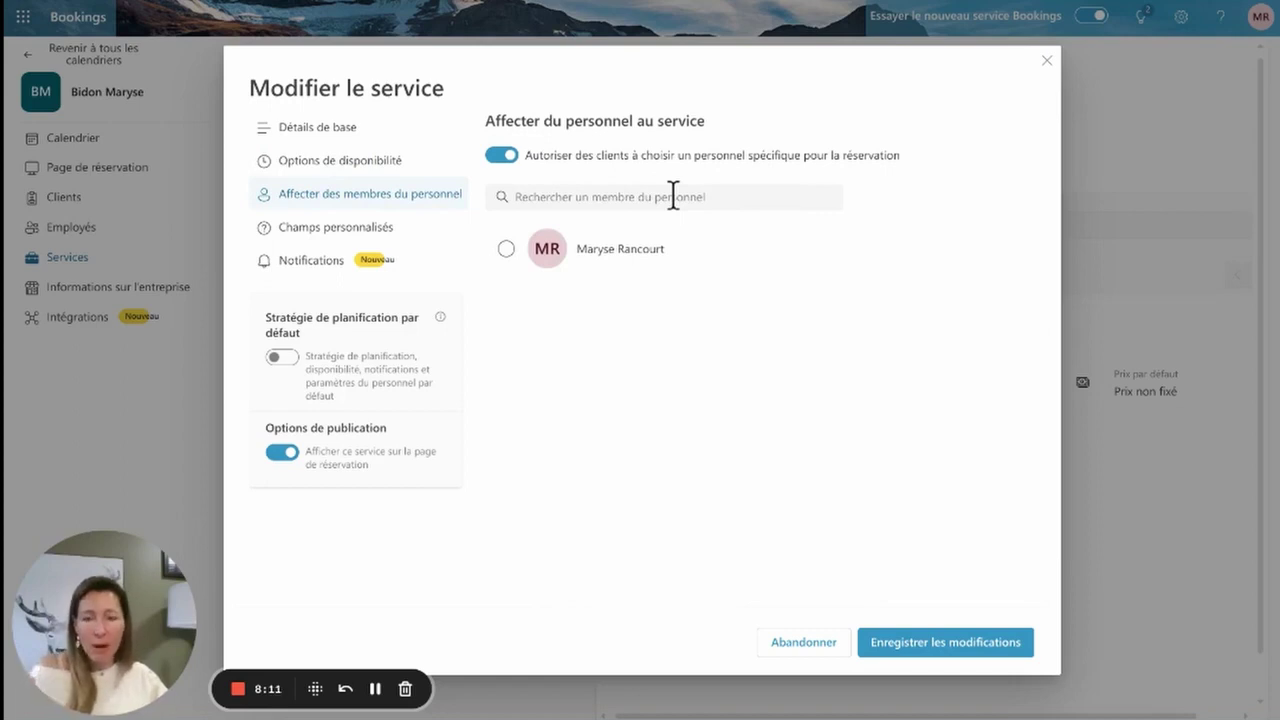
click(503, 156)
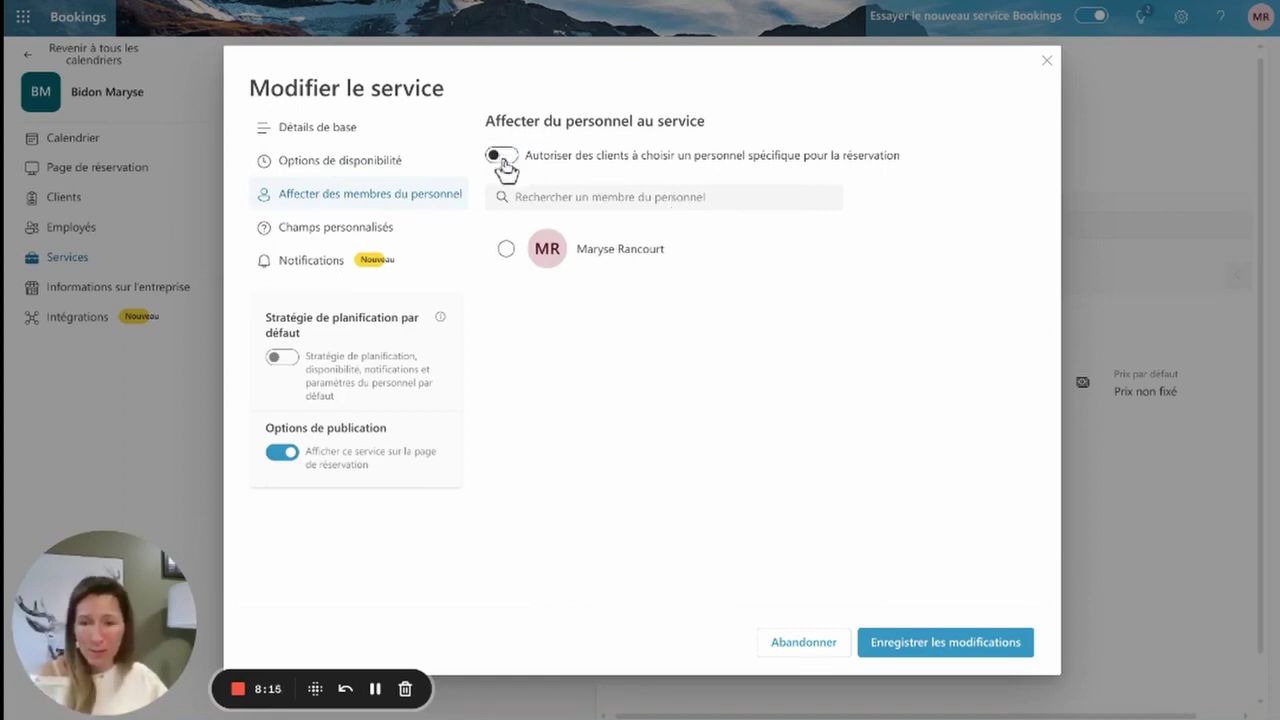
In the service's custom fields, make the client's e-mail address mandatory and deselect the phone number and client address fields
click(296, 235)
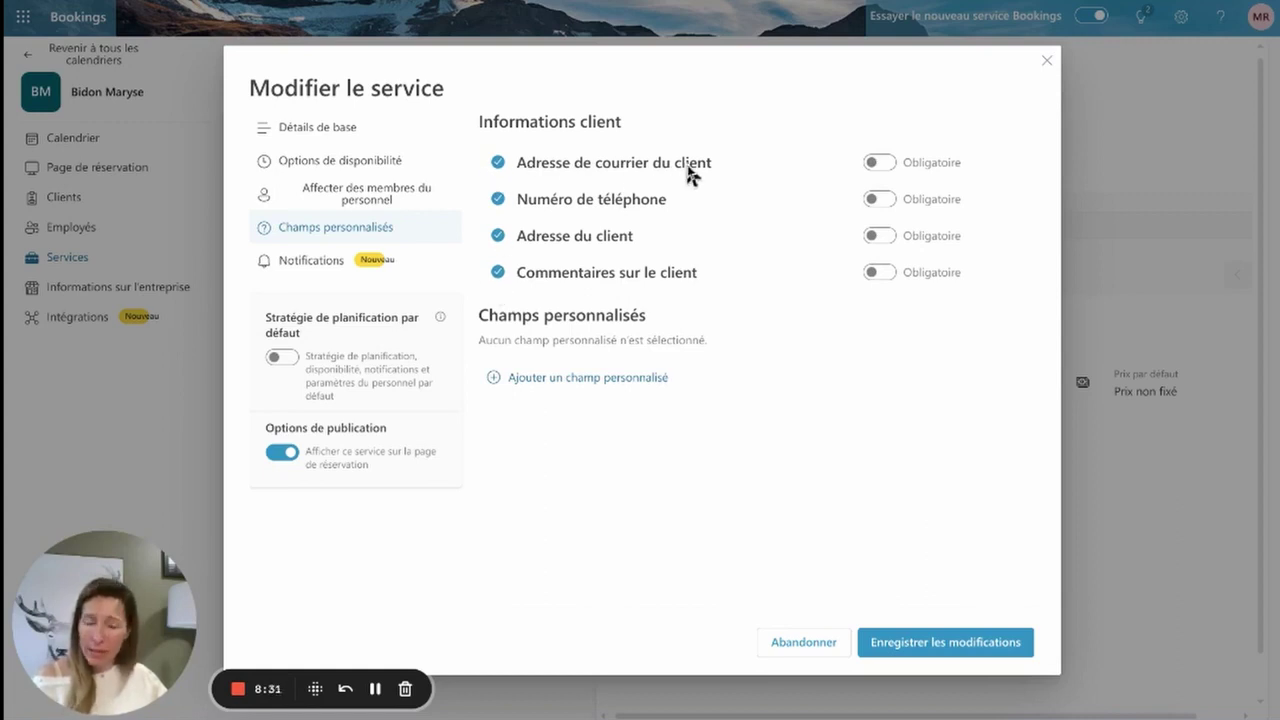
click(882, 166)
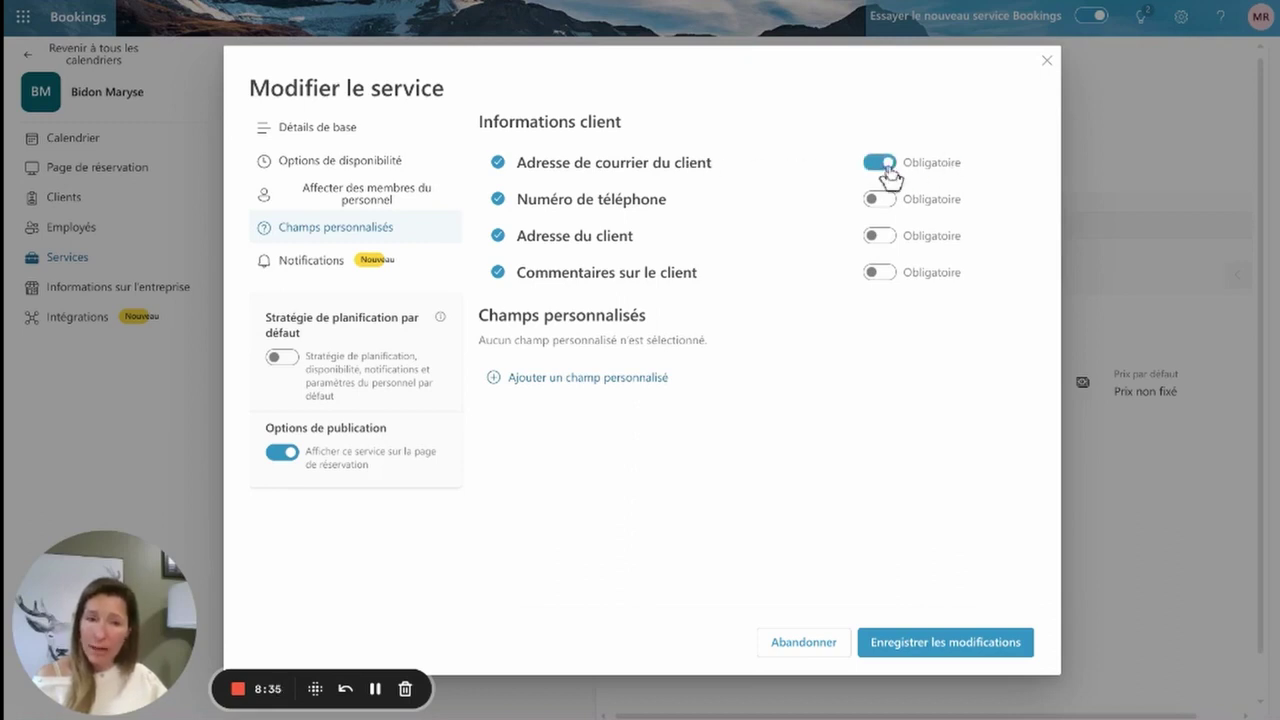
click(887, 168)
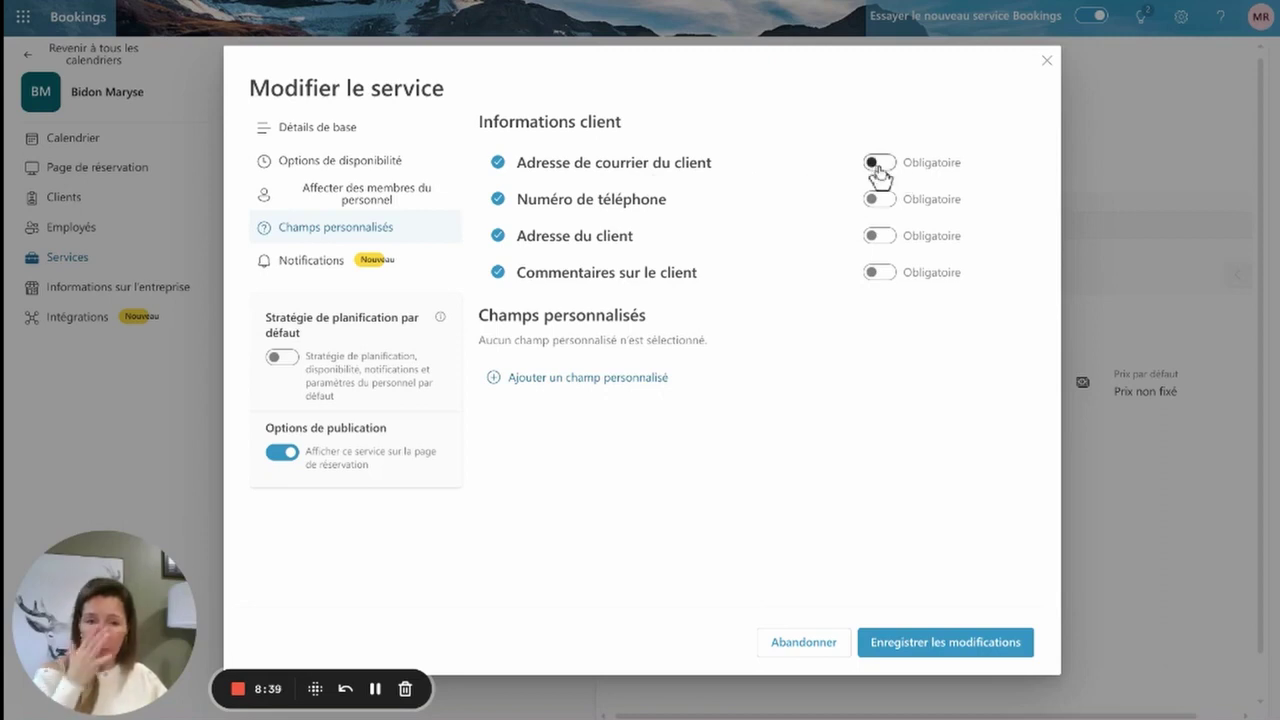
click(879, 168)
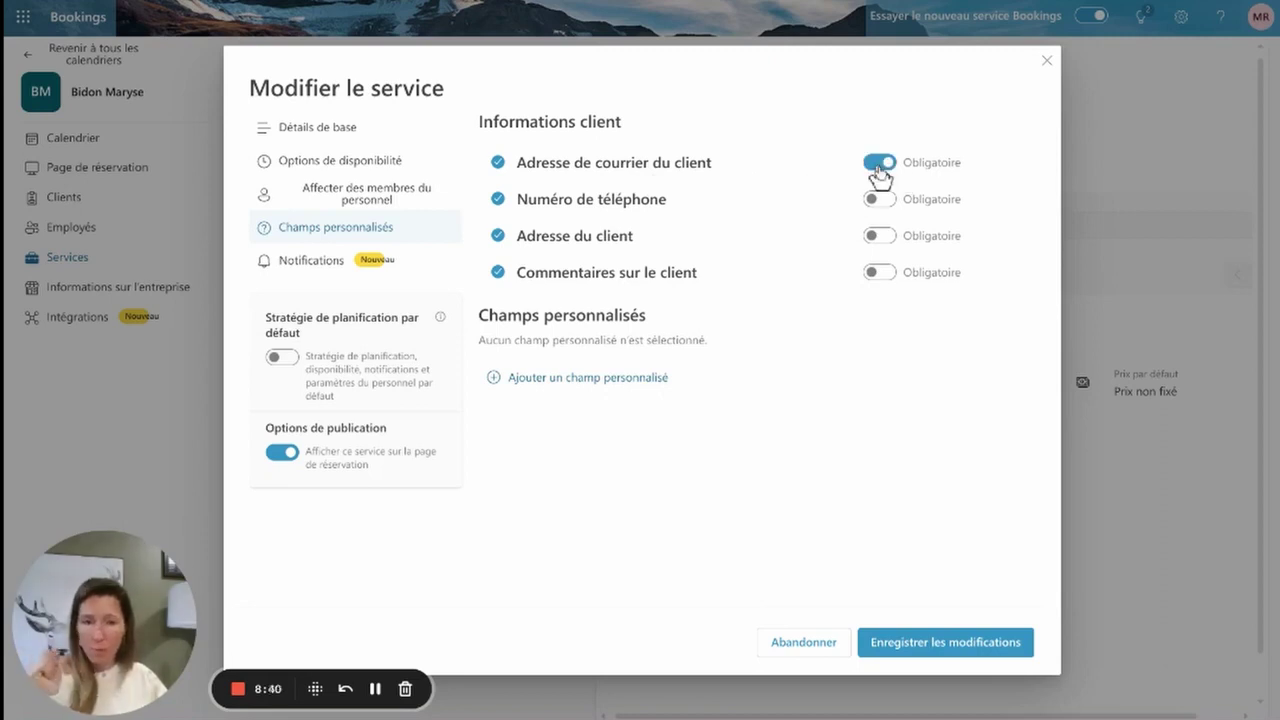
click(499, 201)
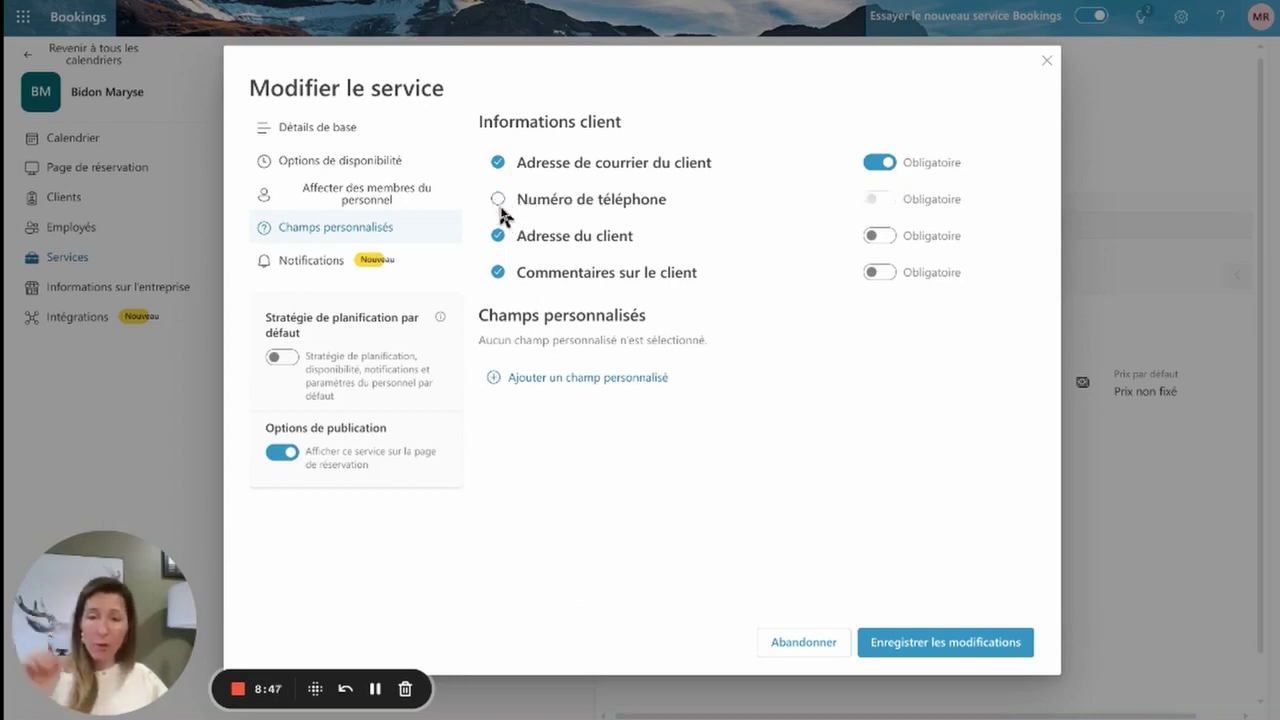
click(498, 237)
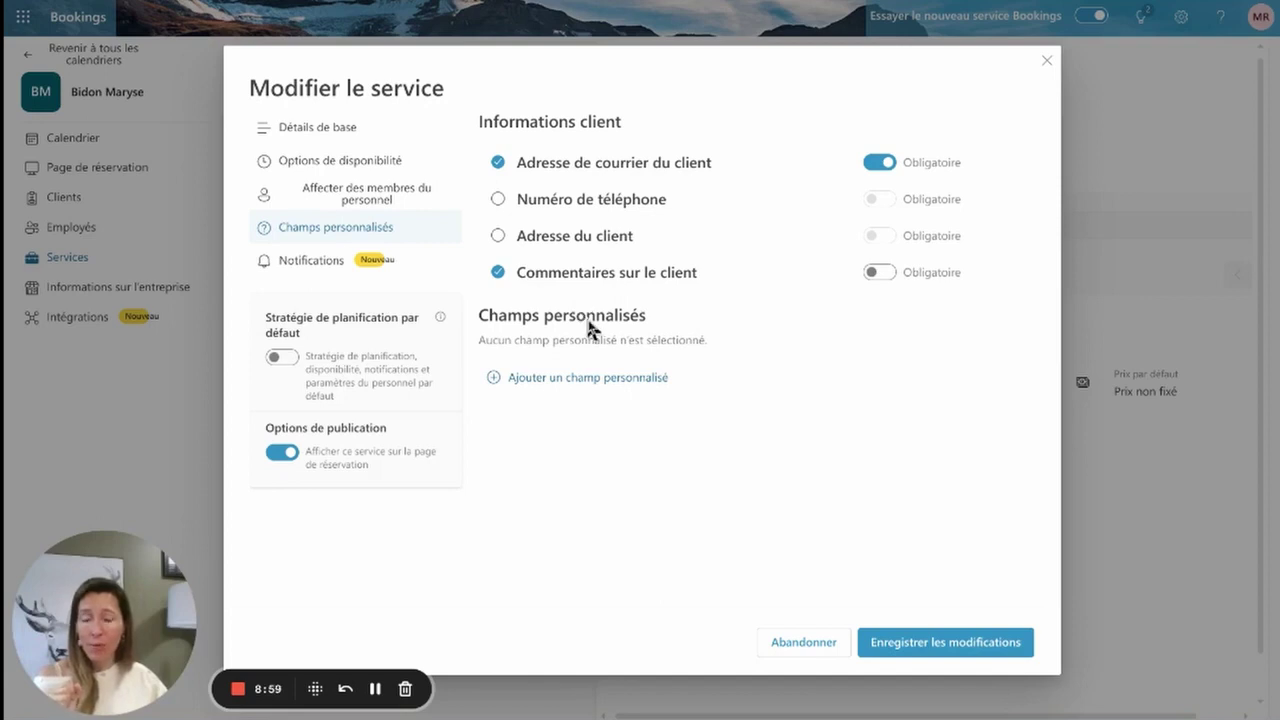
Add a text question named "Nom et prénom" as a custom field, save it and select it for the service
click(601, 386)
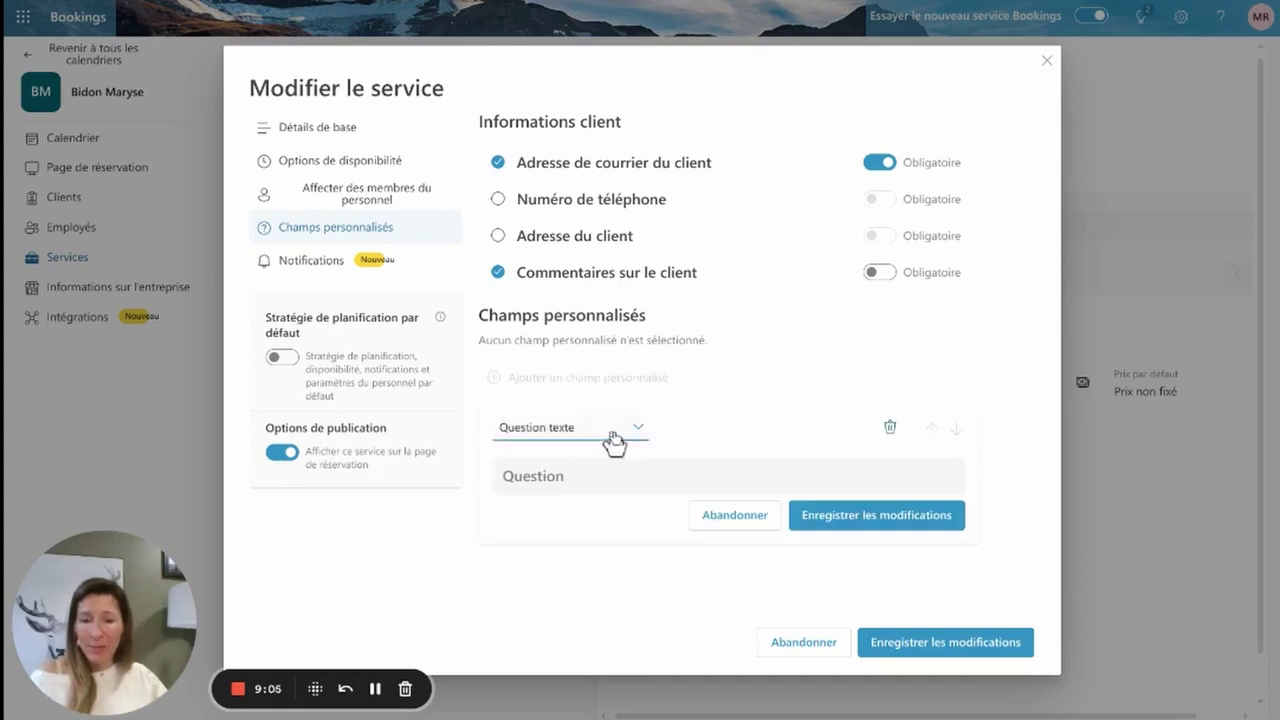
click(577, 475)
text(Nom)
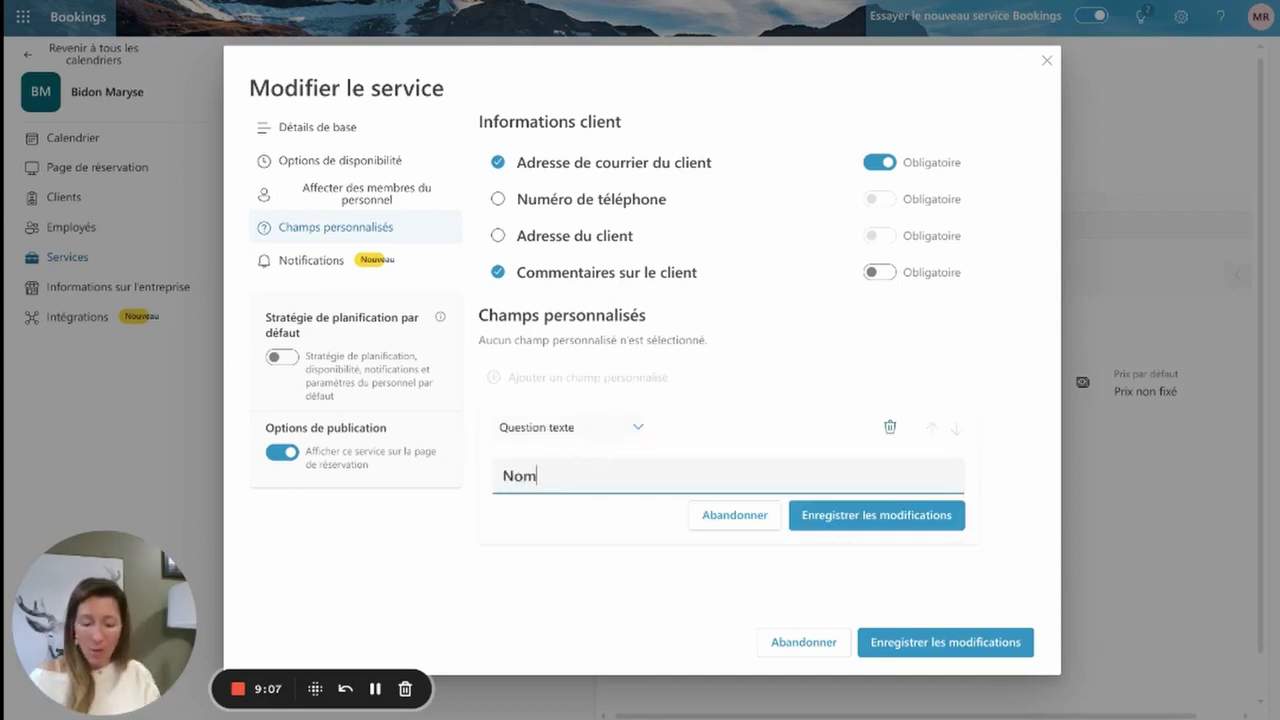
text( et prénom)
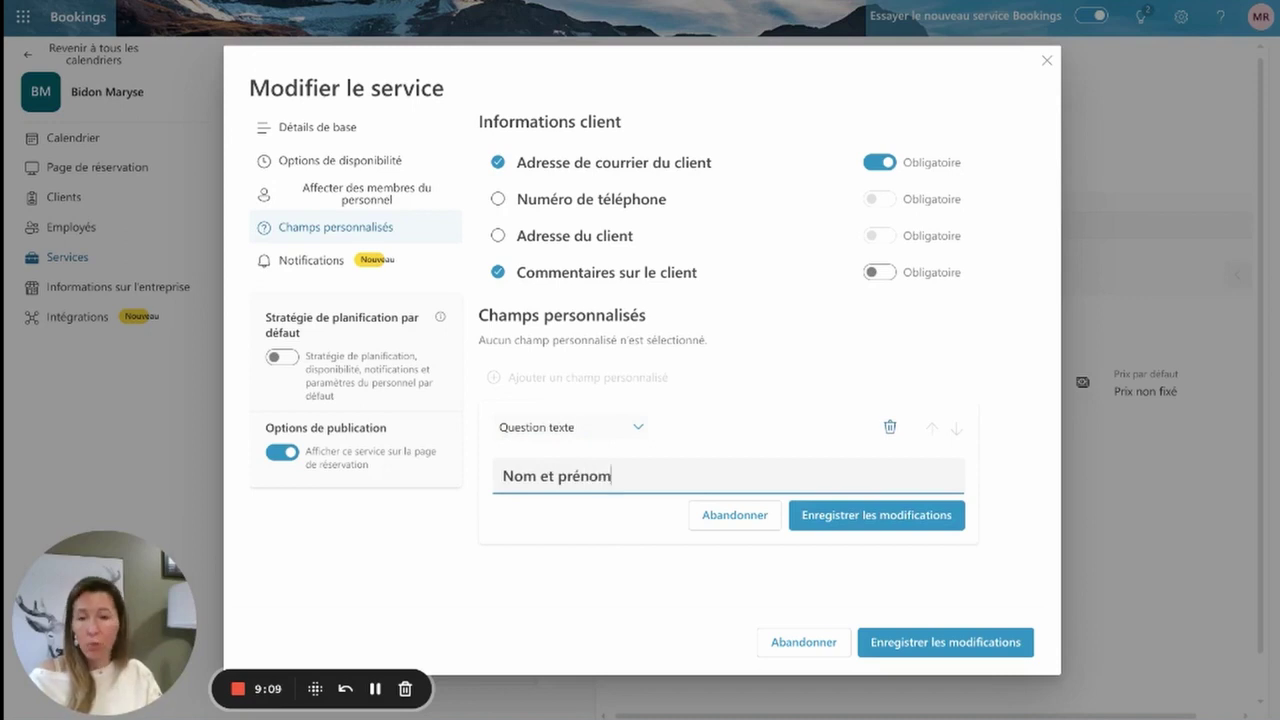
click(807, 522)
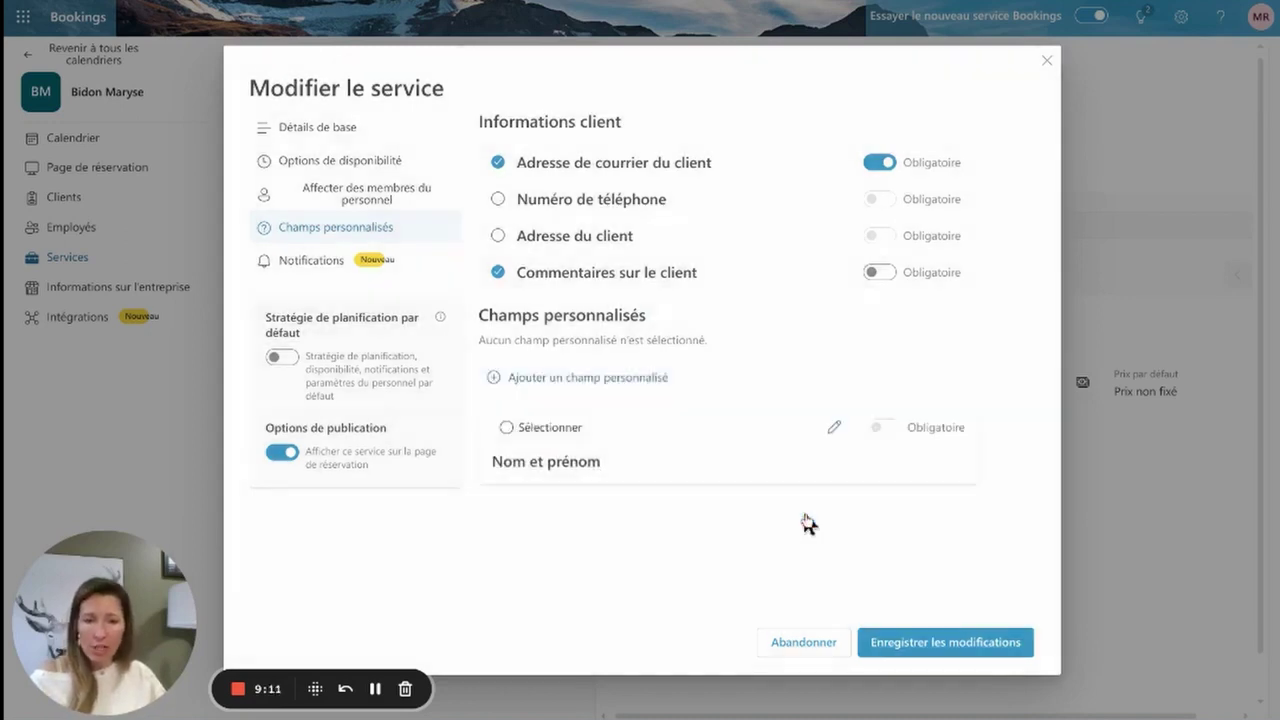
click(507, 428)
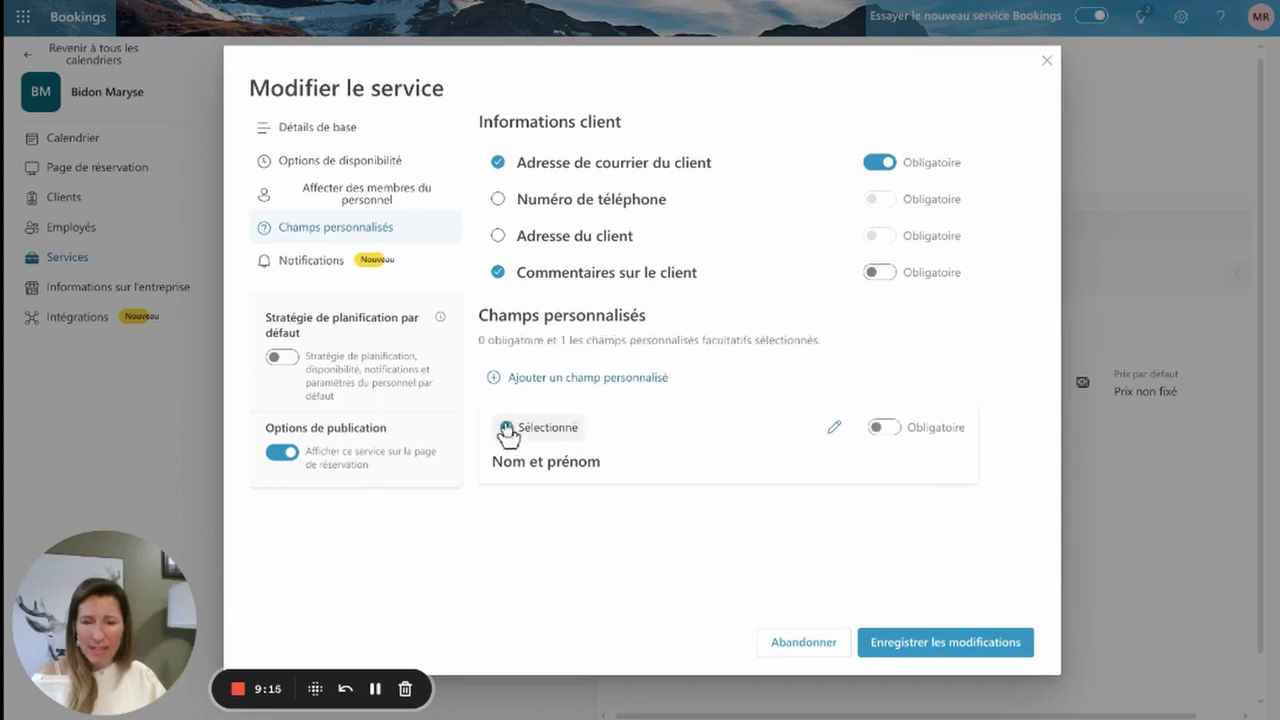
Make the "Nom et prénom" custom field mandatory and open the service's notification settings
click(881, 427)
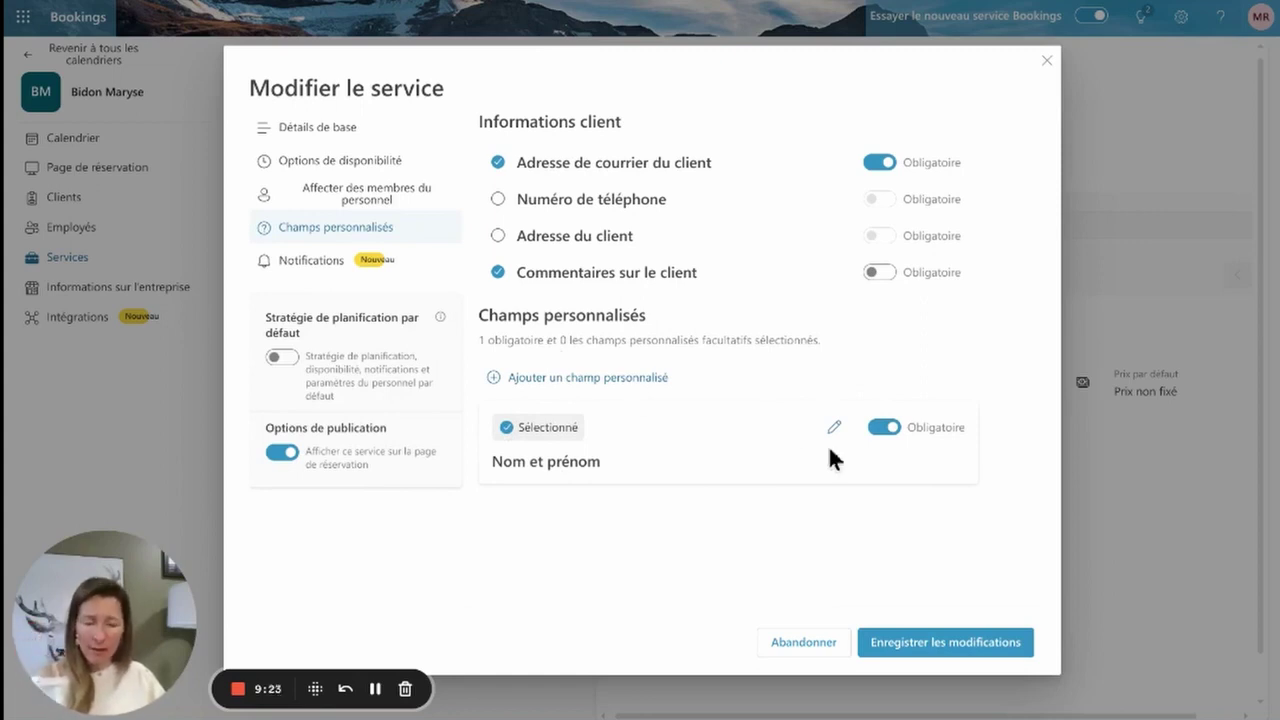
click(312, 262)
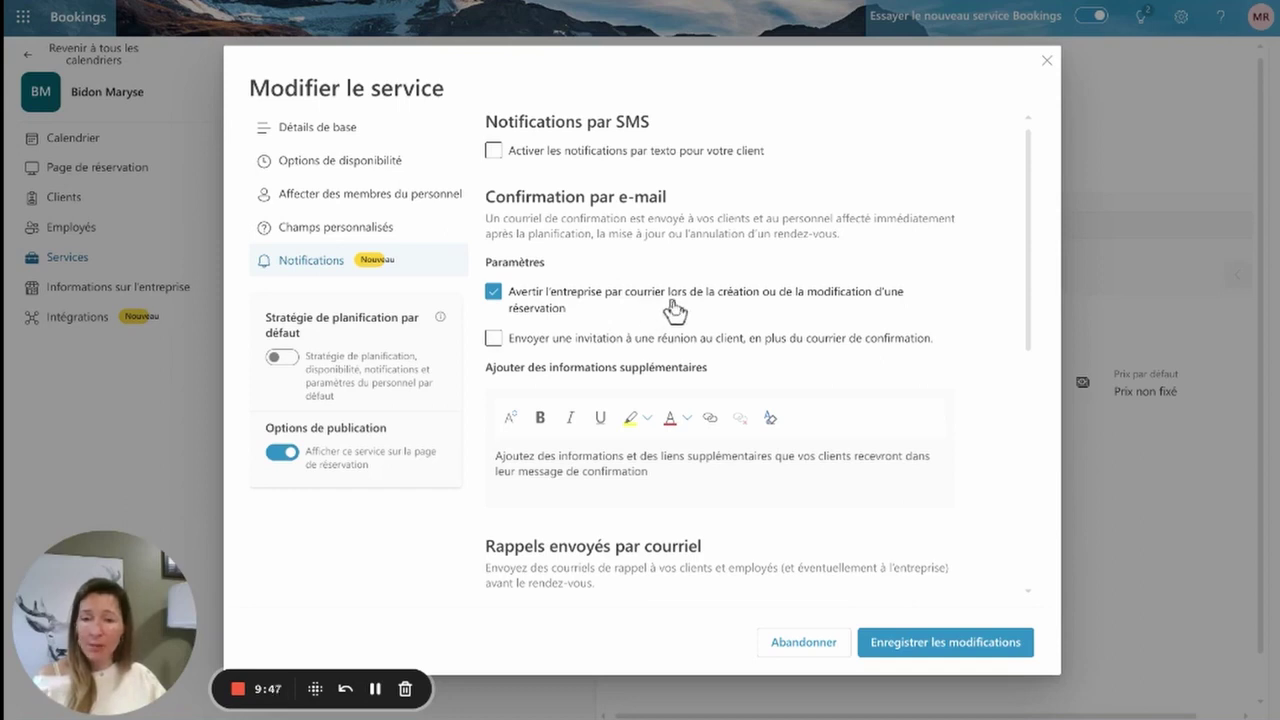
click(494, 339)
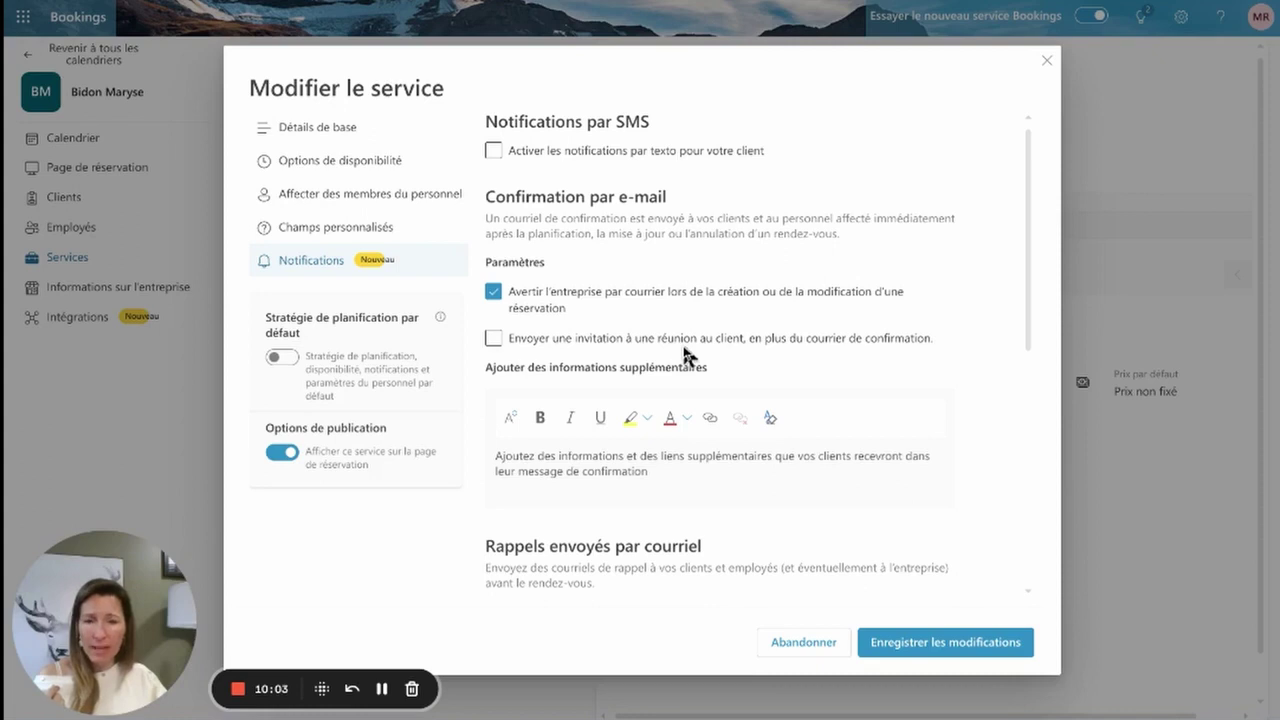
Replace the message of the client e-mail reminder sent one day before with "Merci de vous..." and save the reminder
scroll(684, 348, down, 1)
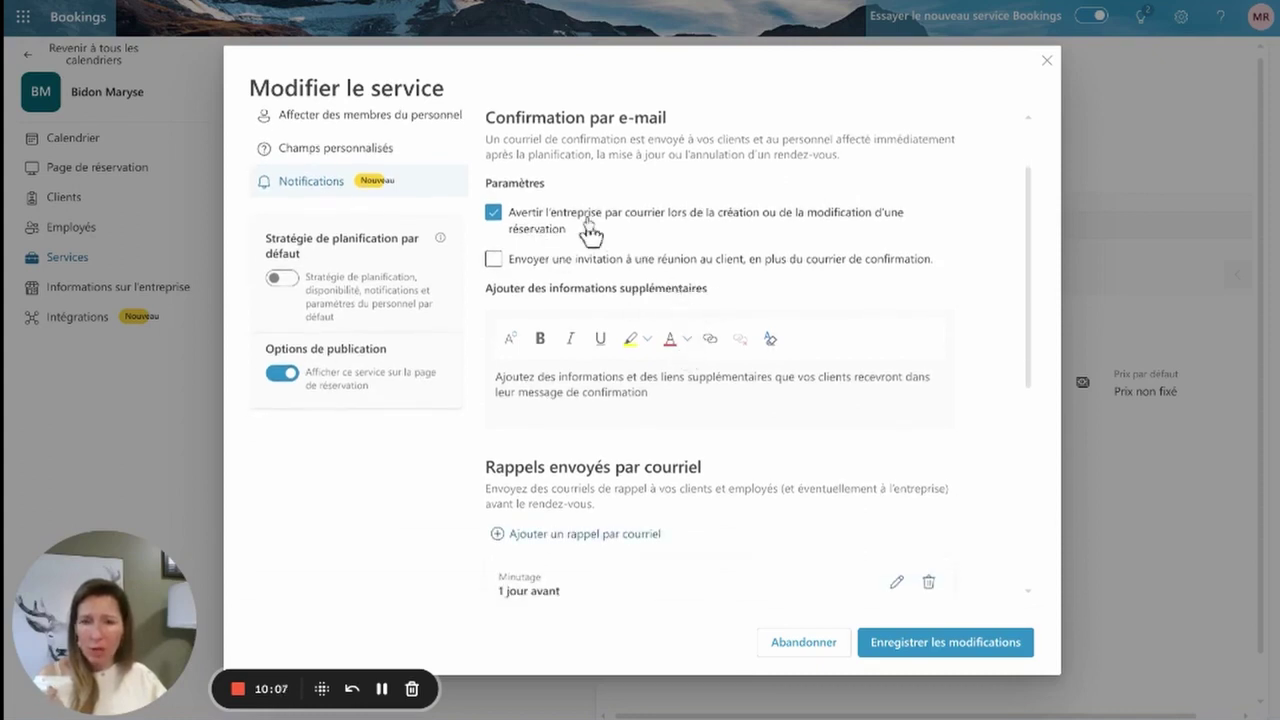
scroll(577, 230, down, 3)
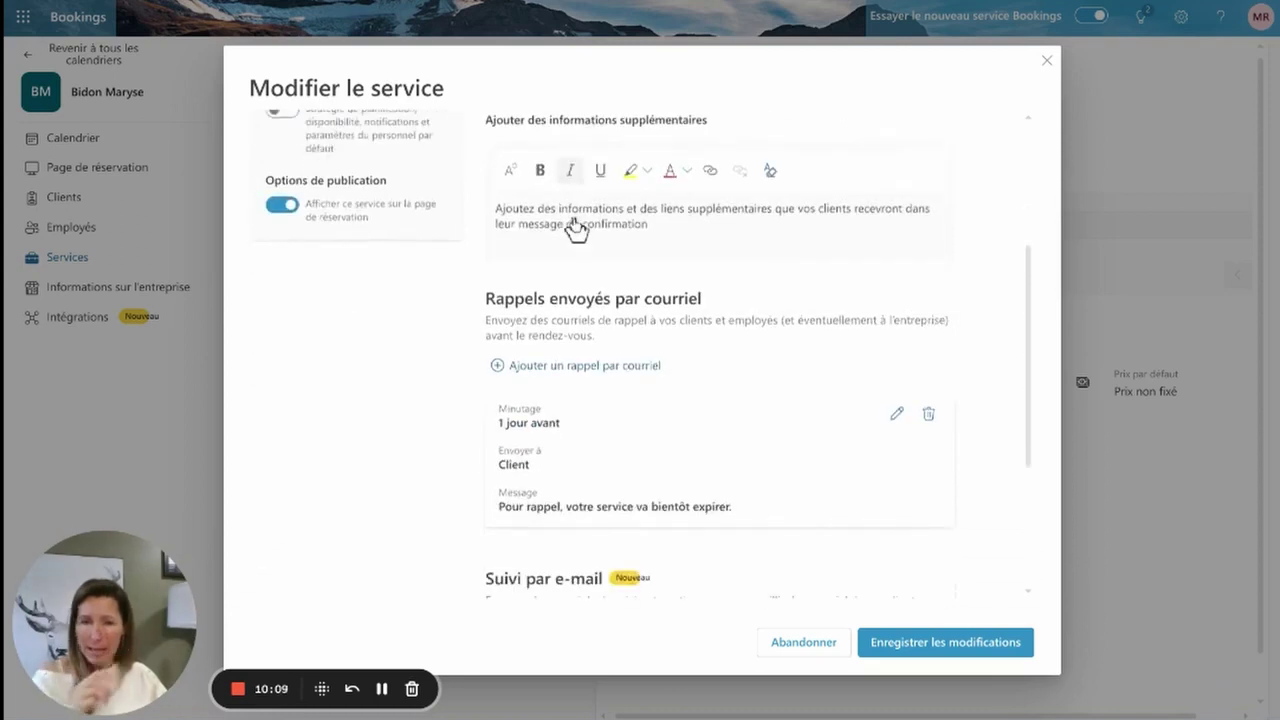
scroll(580, 235, up, 1)
click(577, 287)
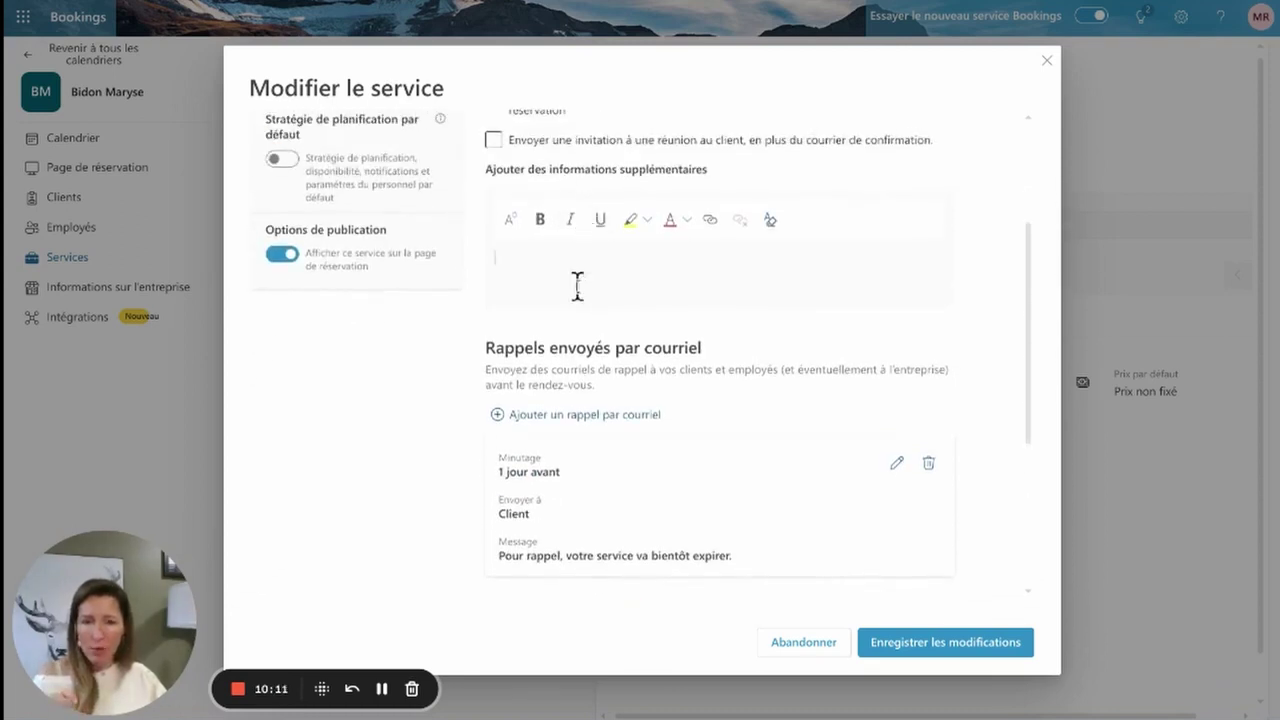
scroll(577, 292, up, 1)
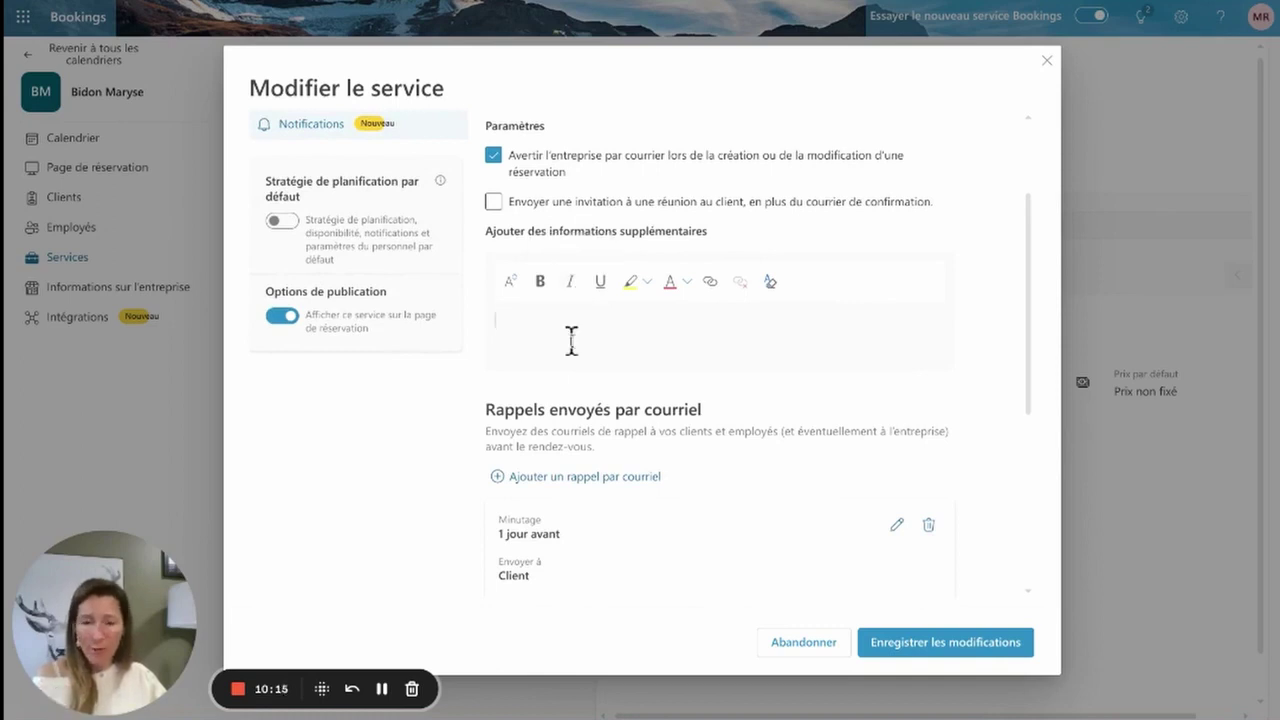
scroll(571, 340, down, 3)
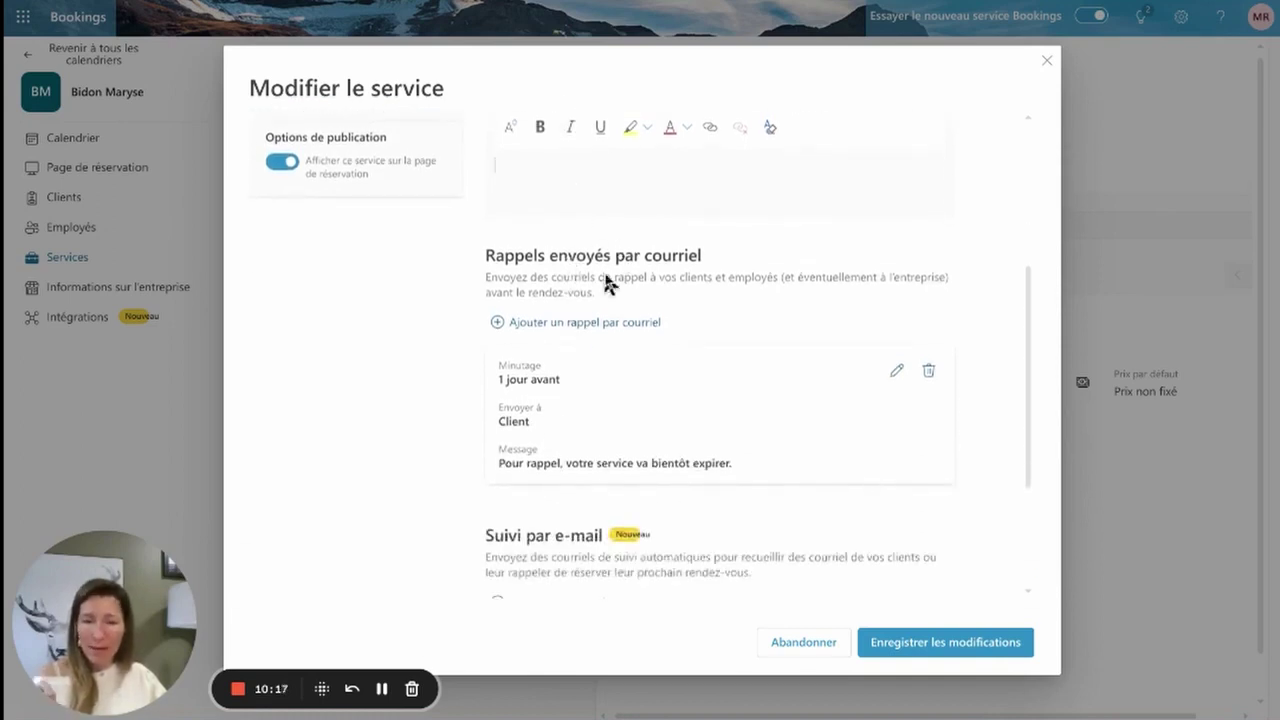
scroll(606, 285, down, 2)
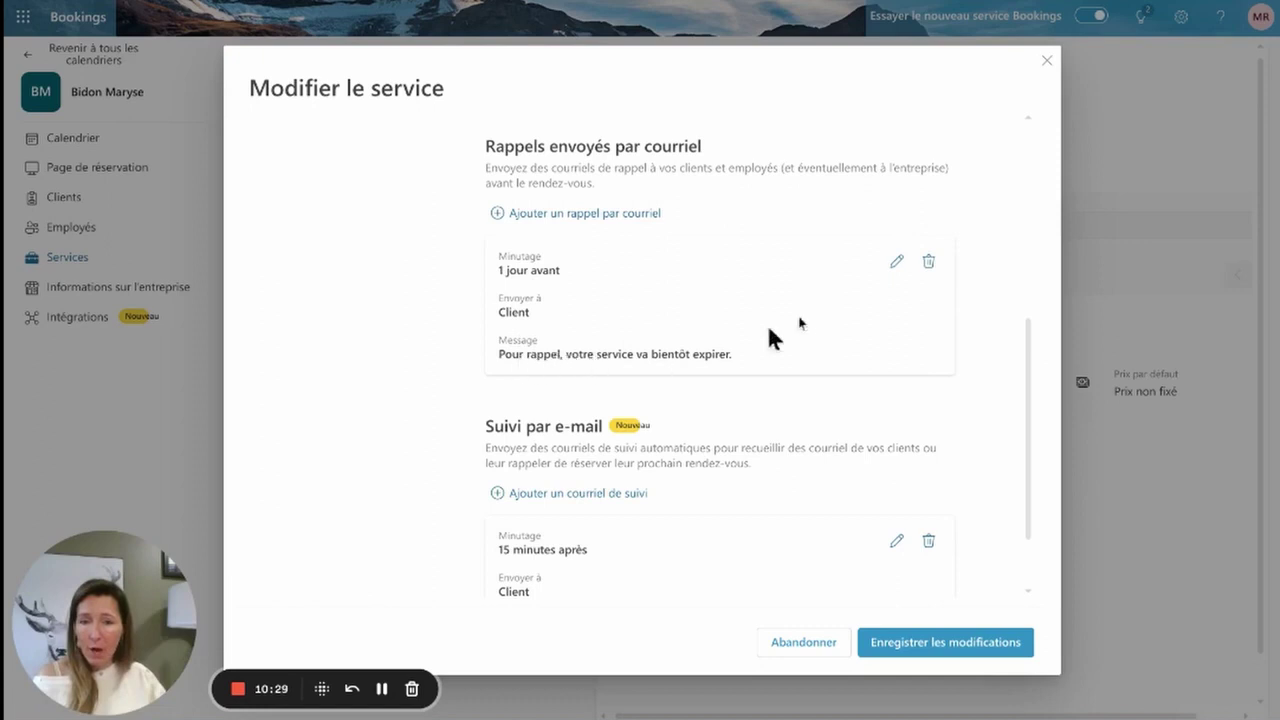
click(896, 262)
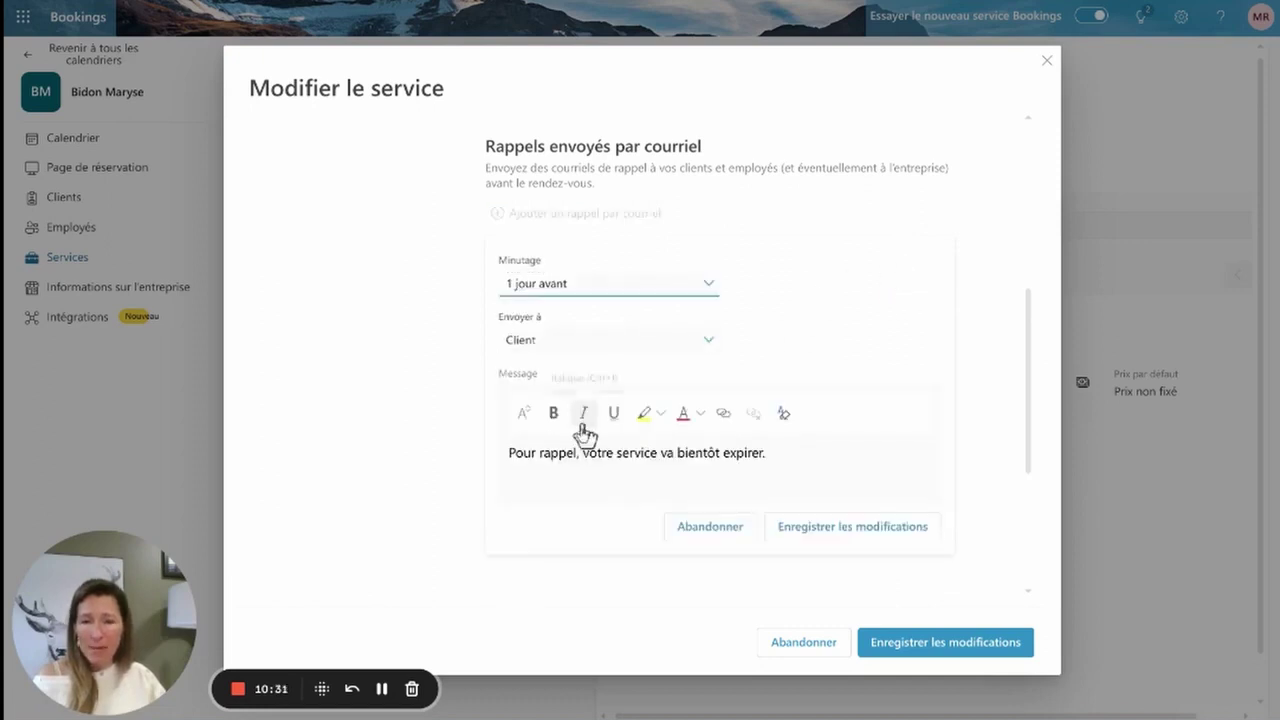
drag(770, 455, 556, 430)
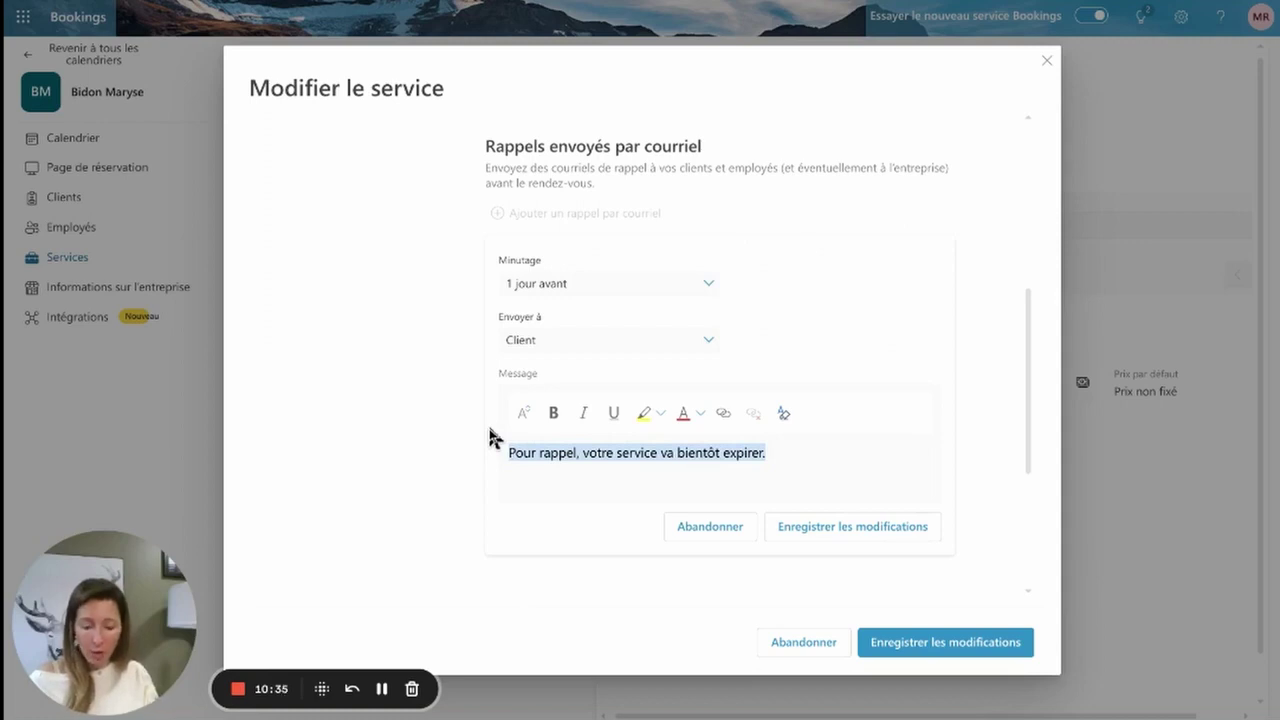
text(Merci de vous...)
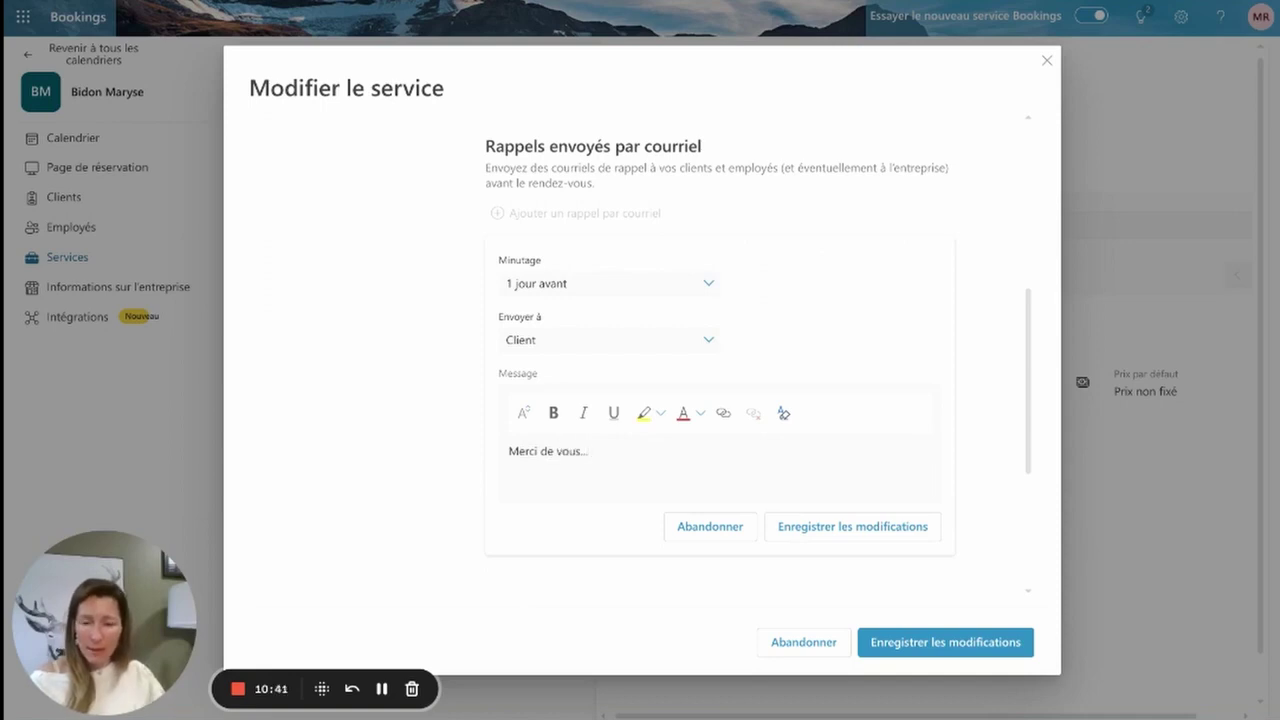
click(810, 535)
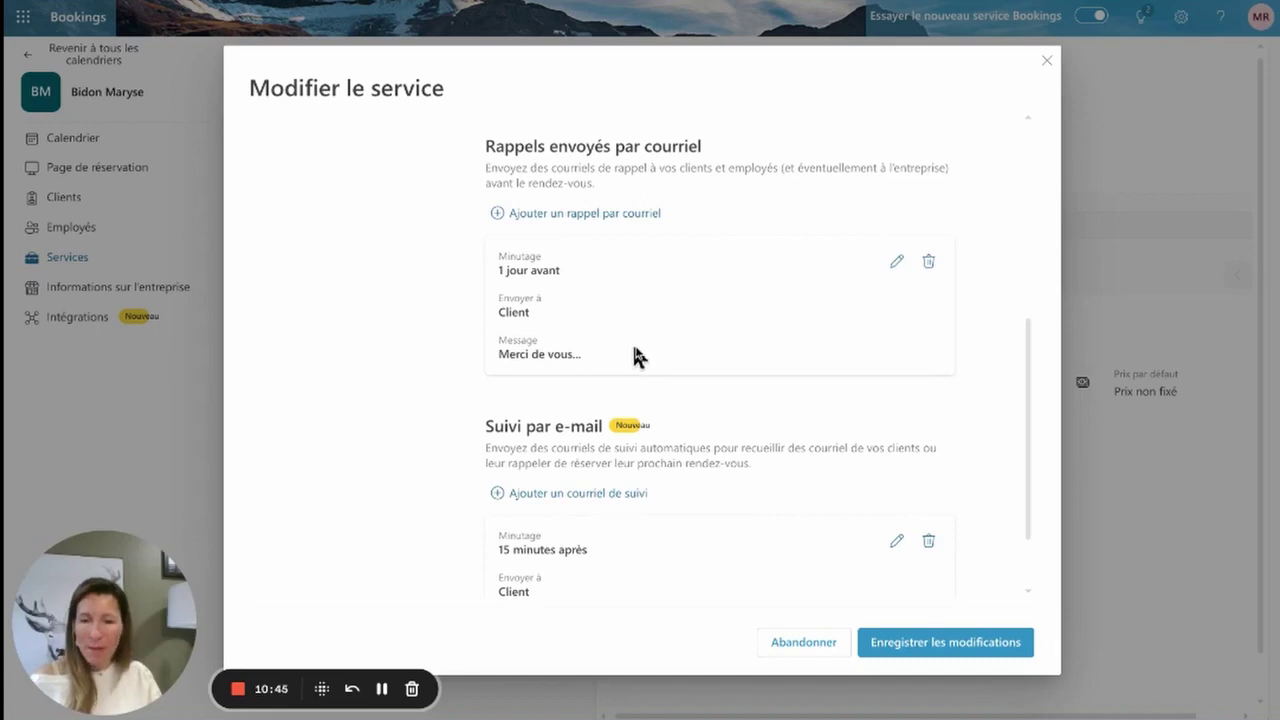
Delete the follow-up e-mail sent to the client 15 minutes after the meeting and save the service changes
scroll(636, 355, down, 1)
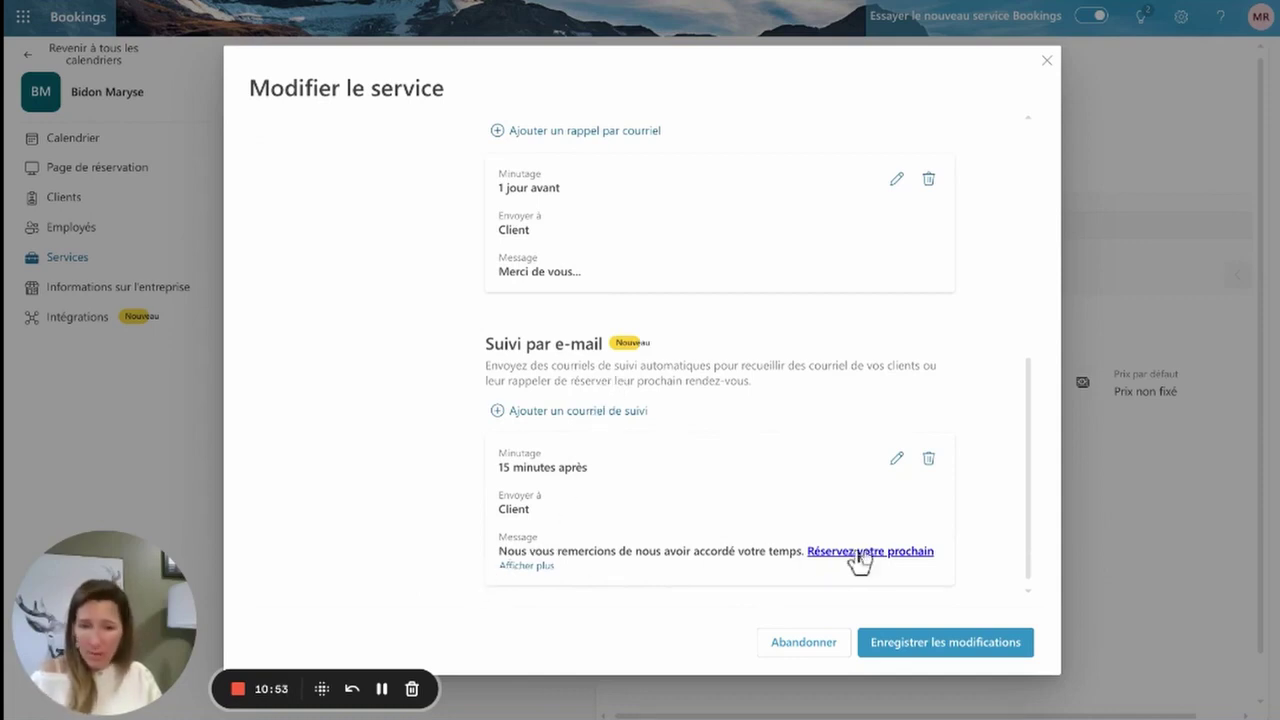
click(927, 462)
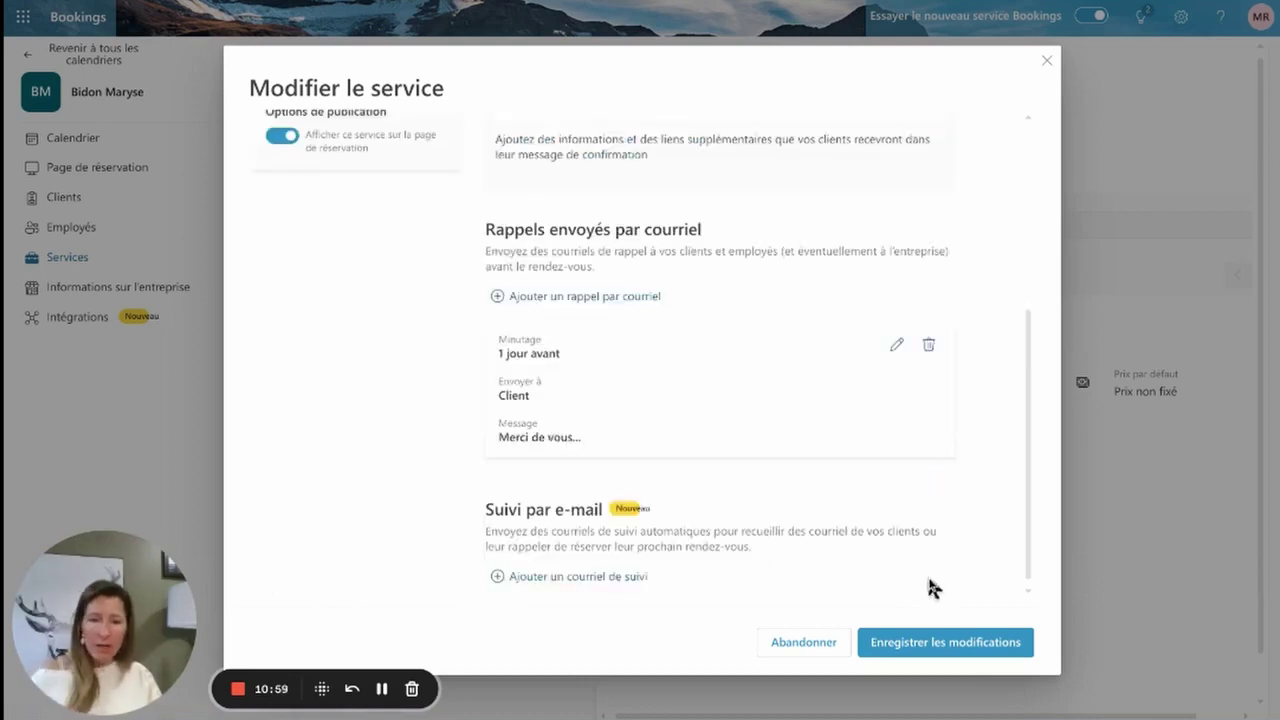
click(928, 642)
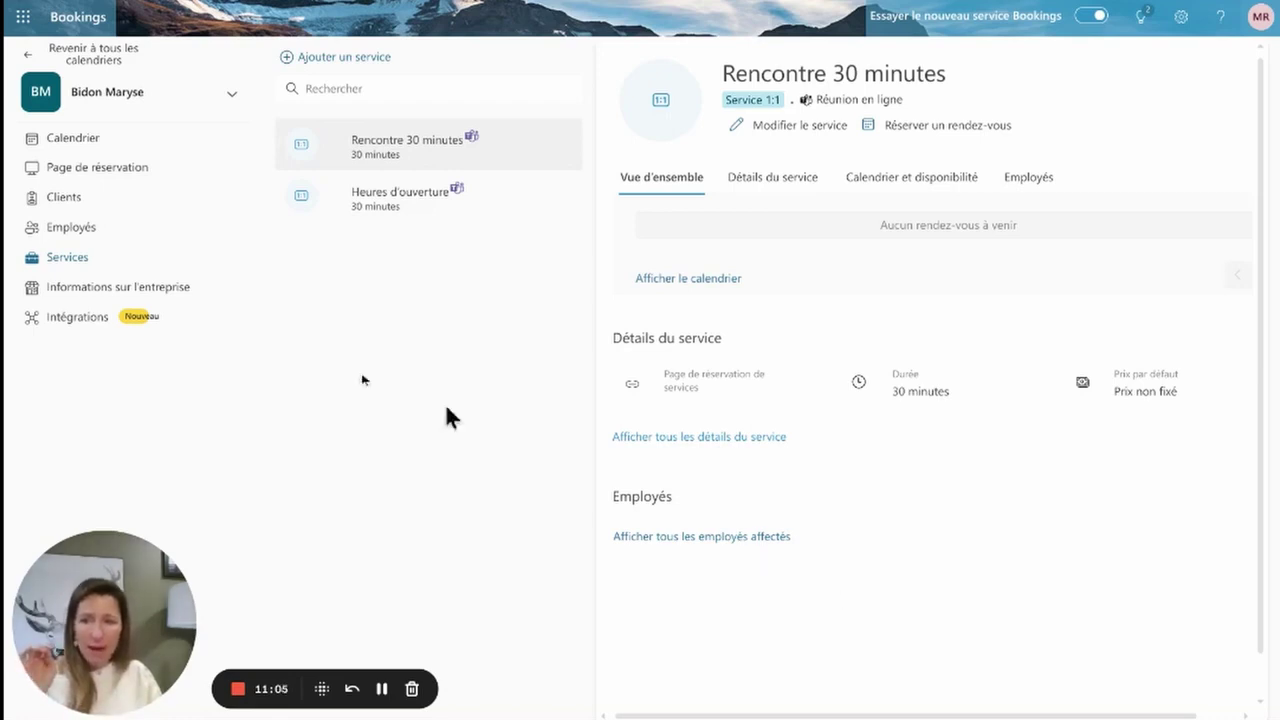
Open the company information and examine the service hours set for each day of the week
click(117, 289)
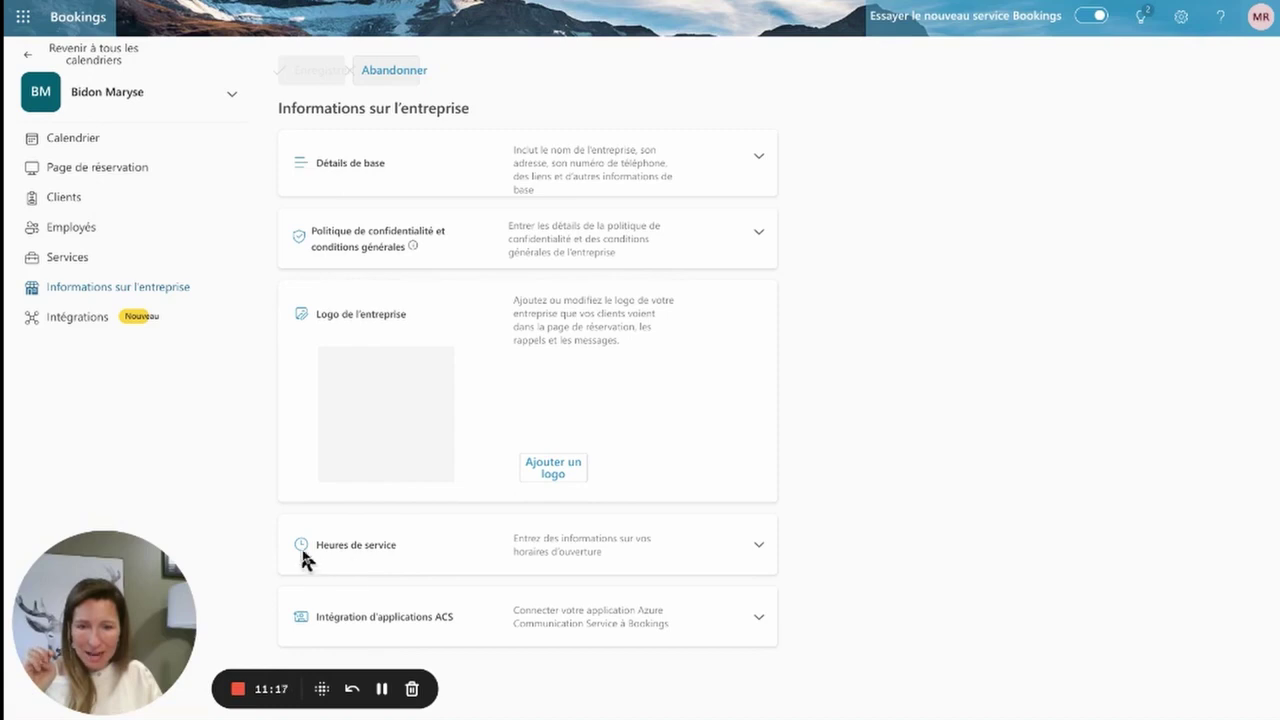
click(759, 548)
scroll(760, 557, down, 2)
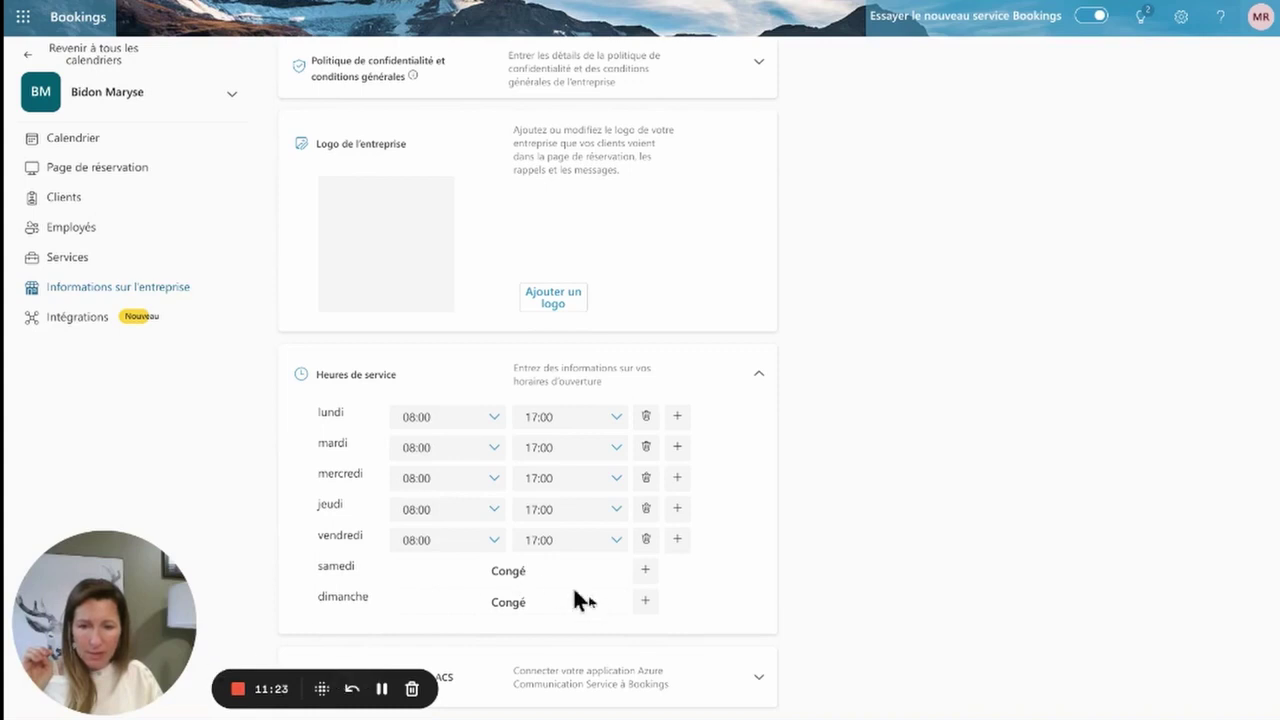
scroll(600, 606, up, 1)
scroll(597, 605, down, 1)
scroll(597, 600, up, 2)
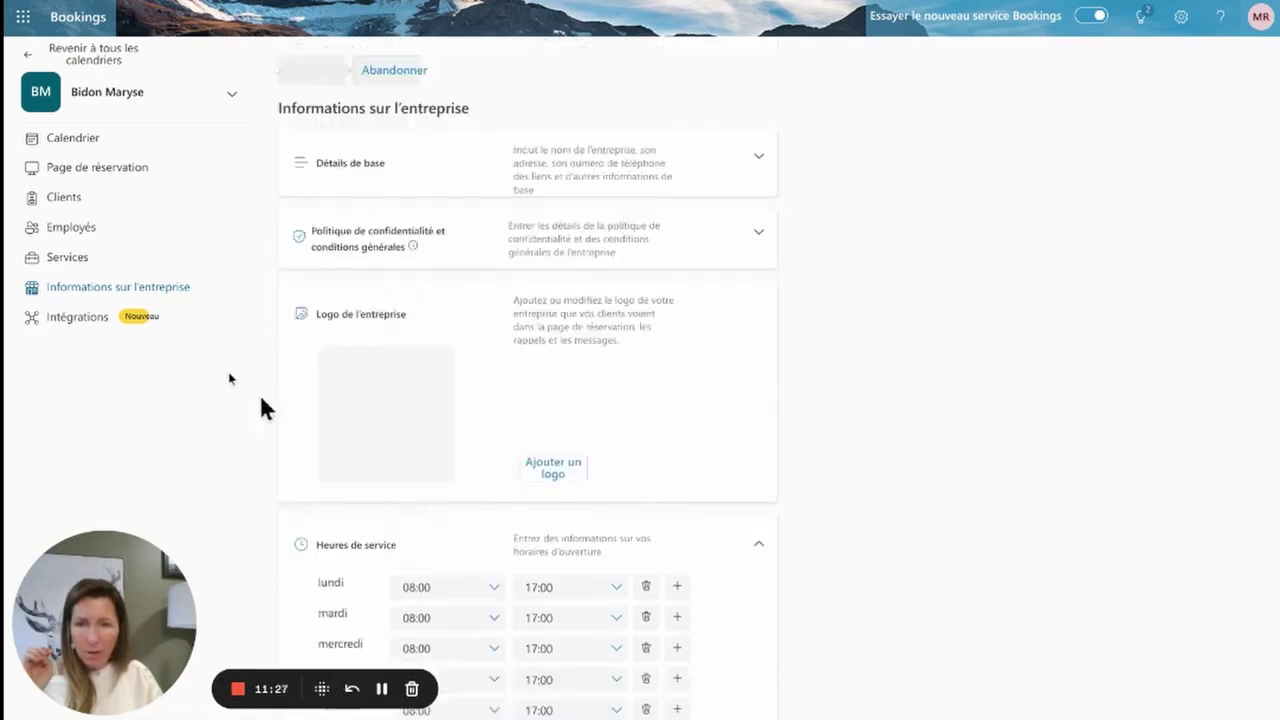
click(381, 688)
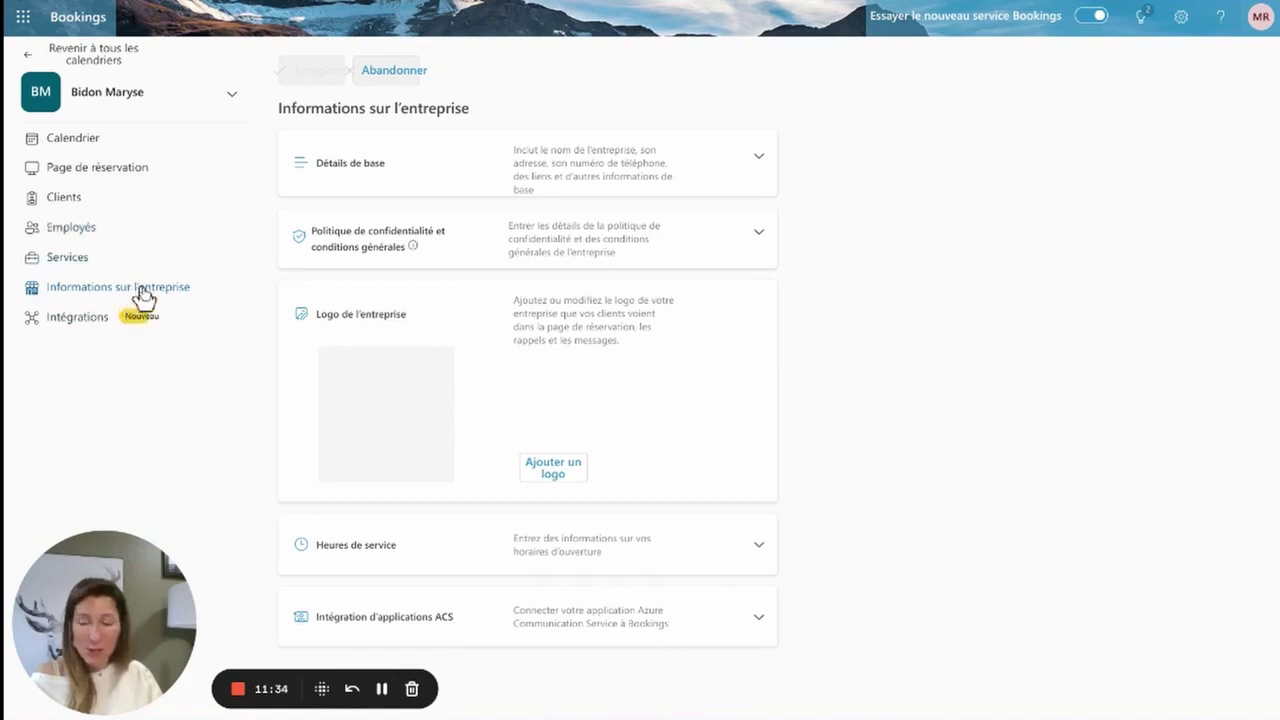
In the booking page's region settings, select the (UTC-05:00) Heure de l'Est time zone and leave the always-show time zone option off
click(137, 177)
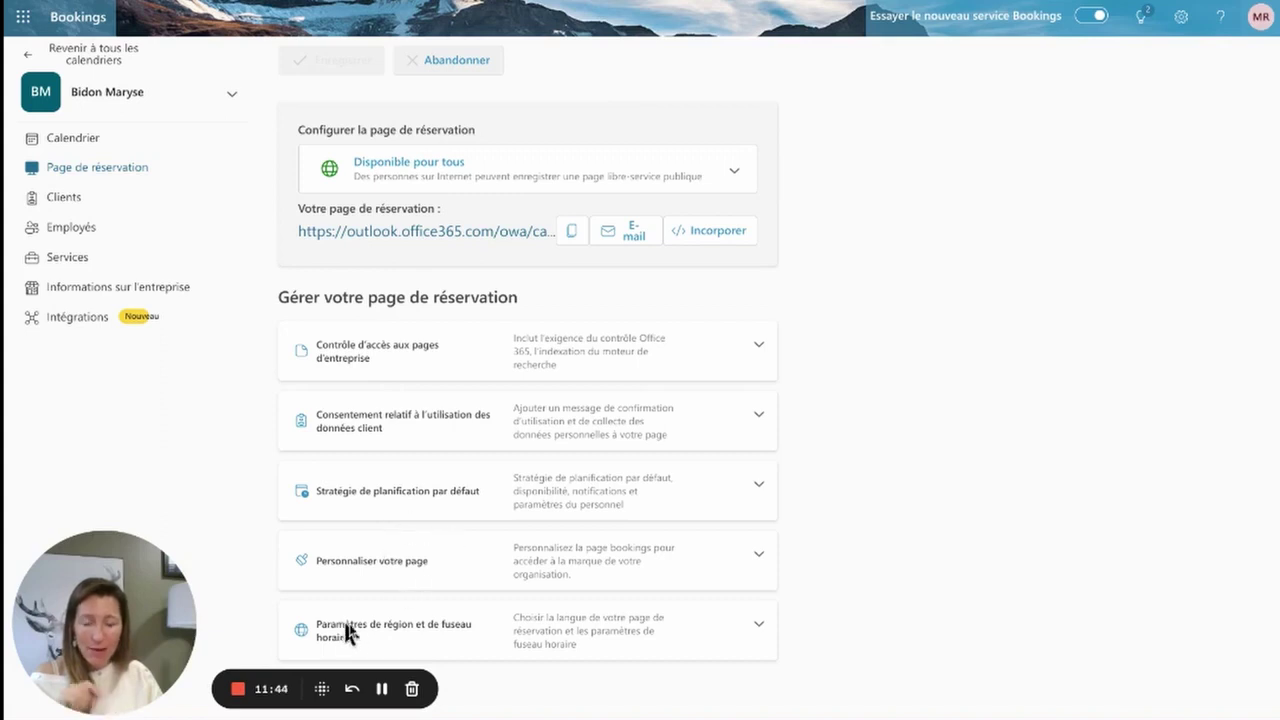
click(757, 630)
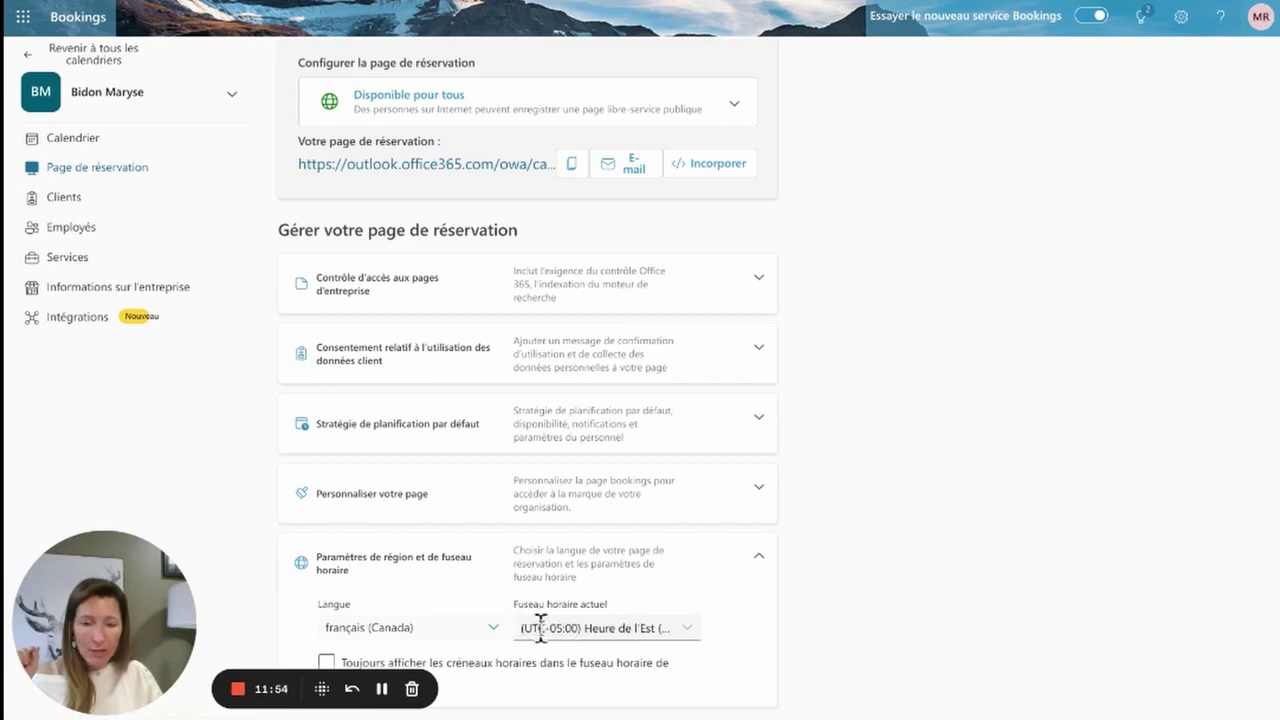
click(692, 634)
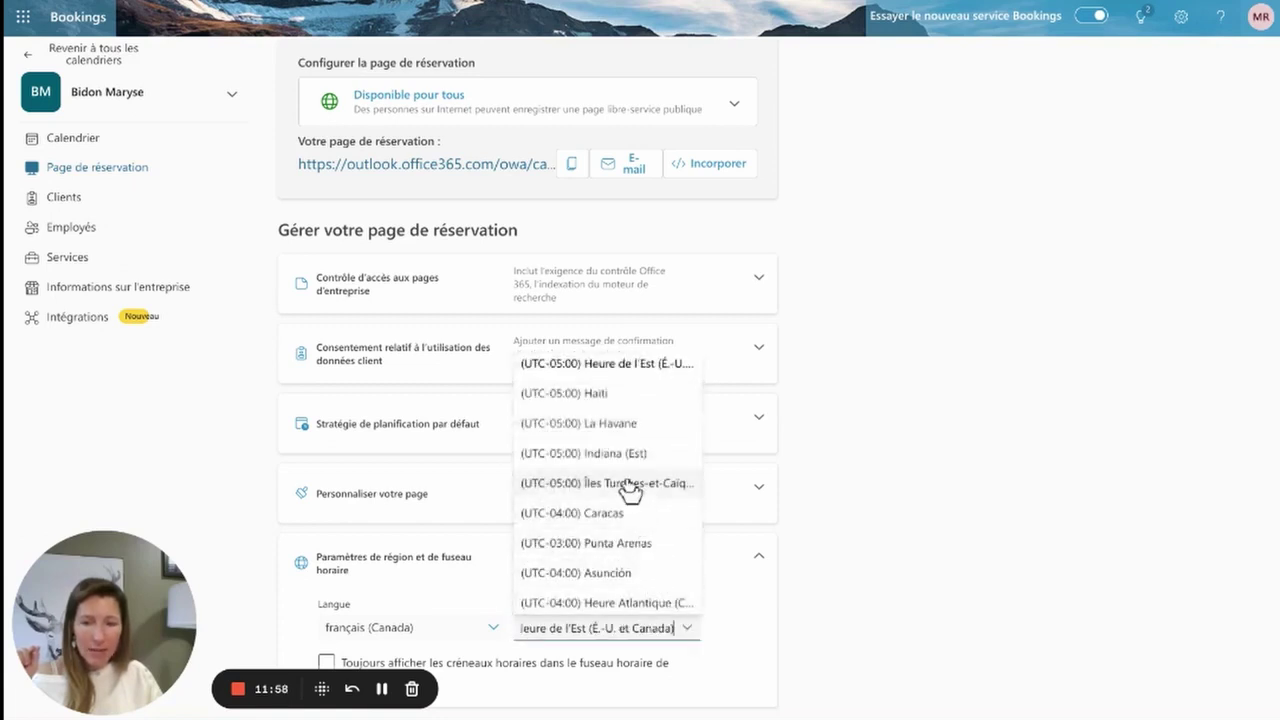
scroll(612, 450, up, 1)
click(615, 413)
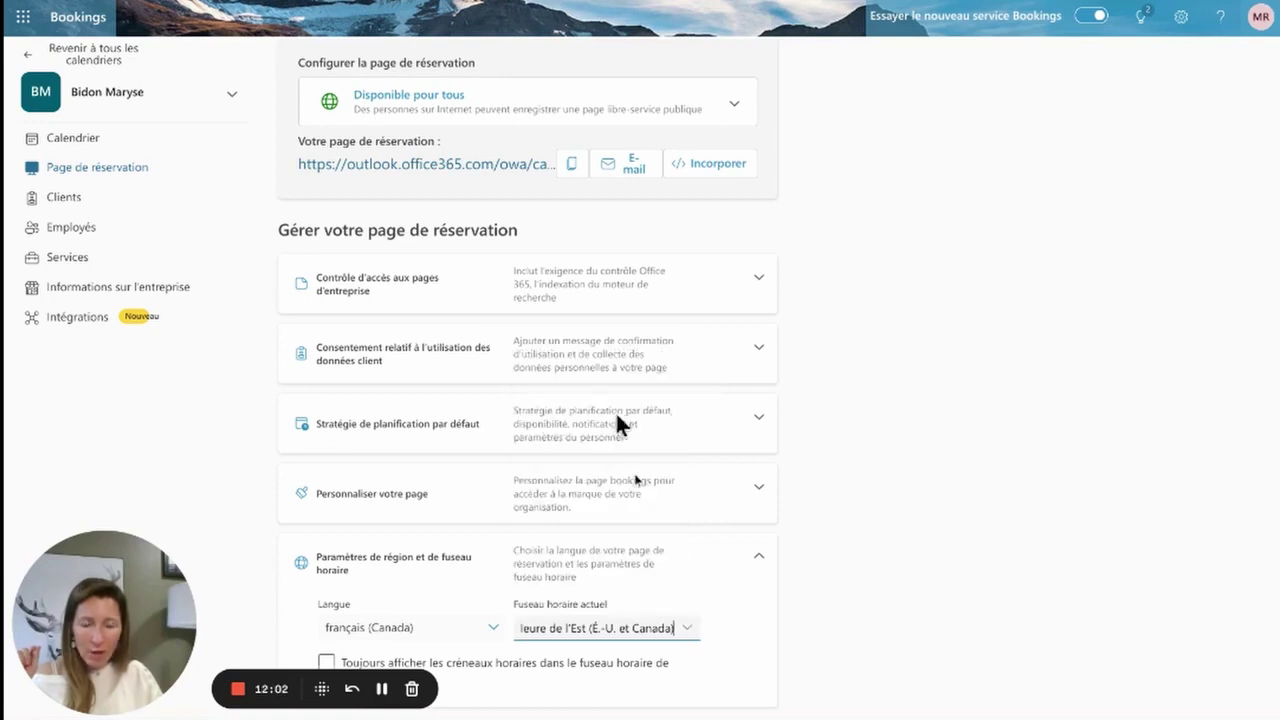
click(694, 686)
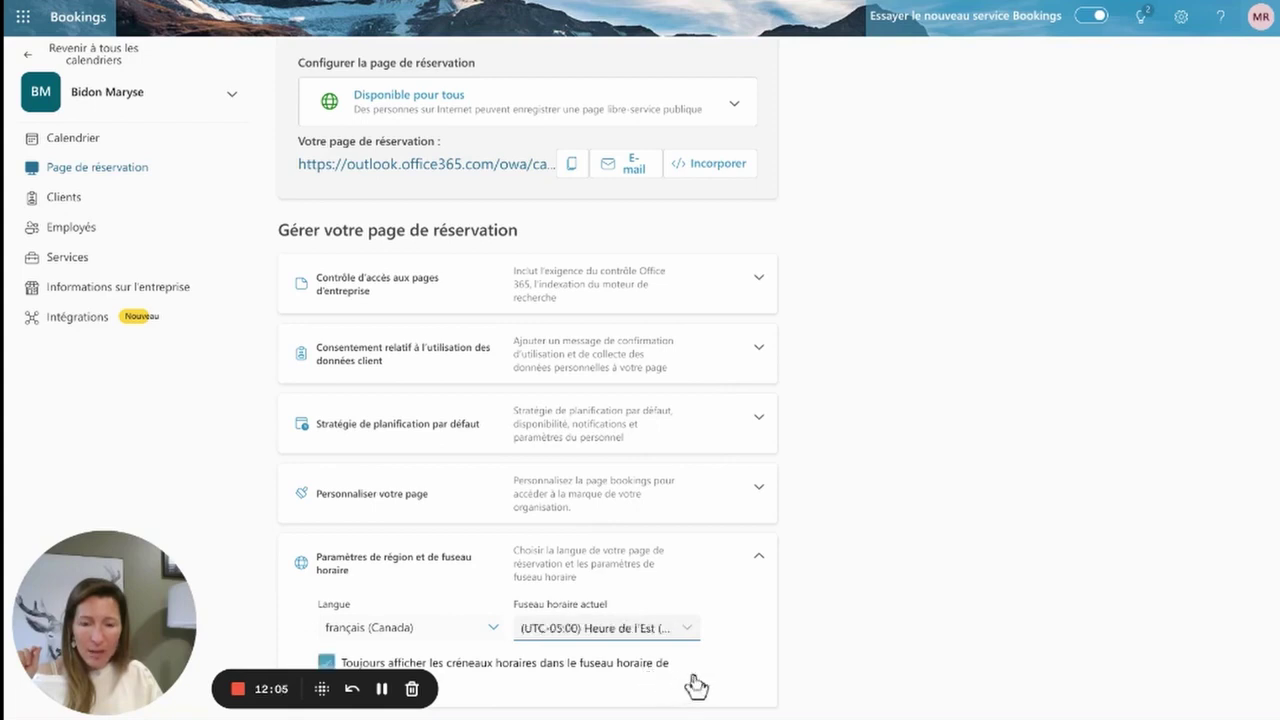
click(327, 663)
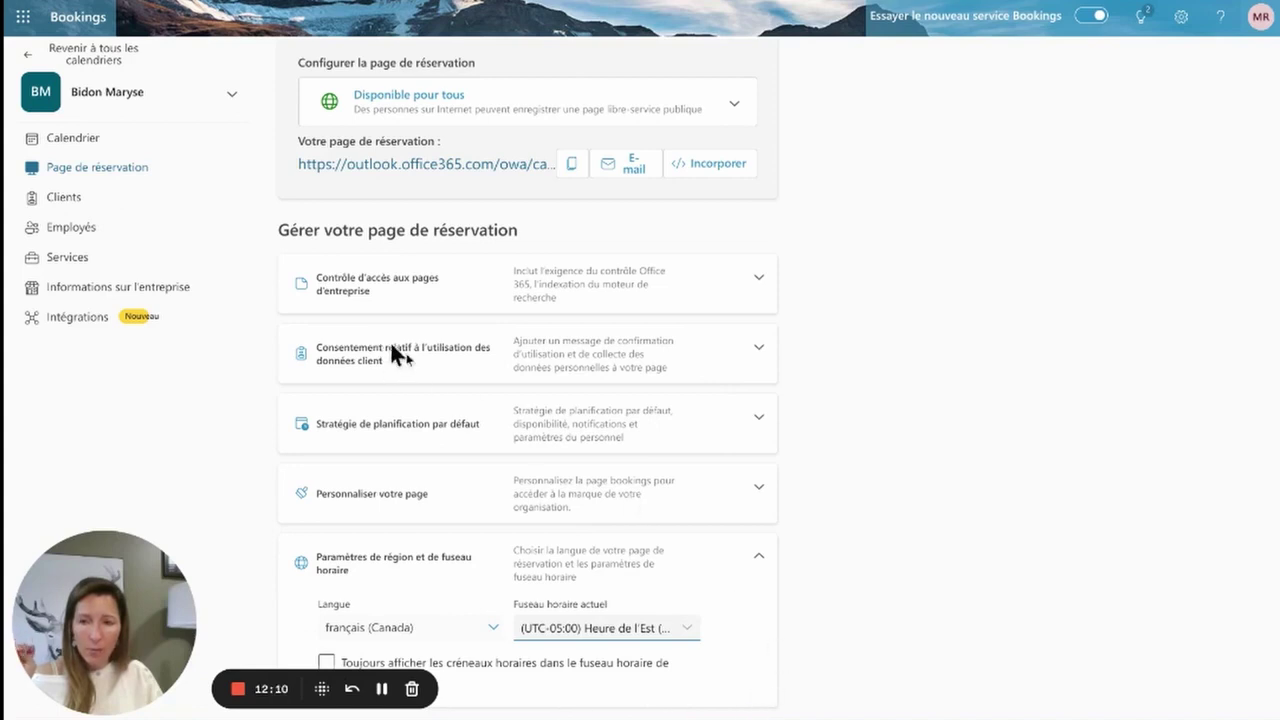
scroll(1125, 552, up, 1)
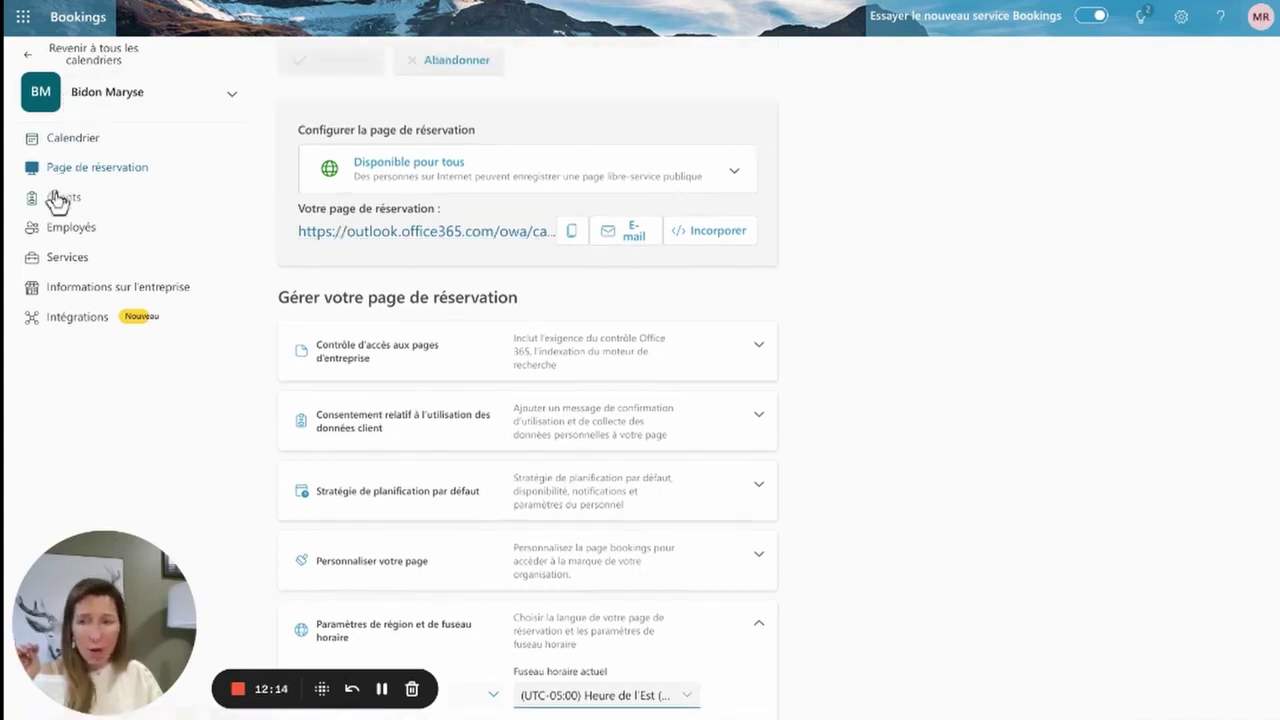
Copy the booking page link of the "Rencontre 30 minutes" service and open it in a new browser tab
click(67, 258)
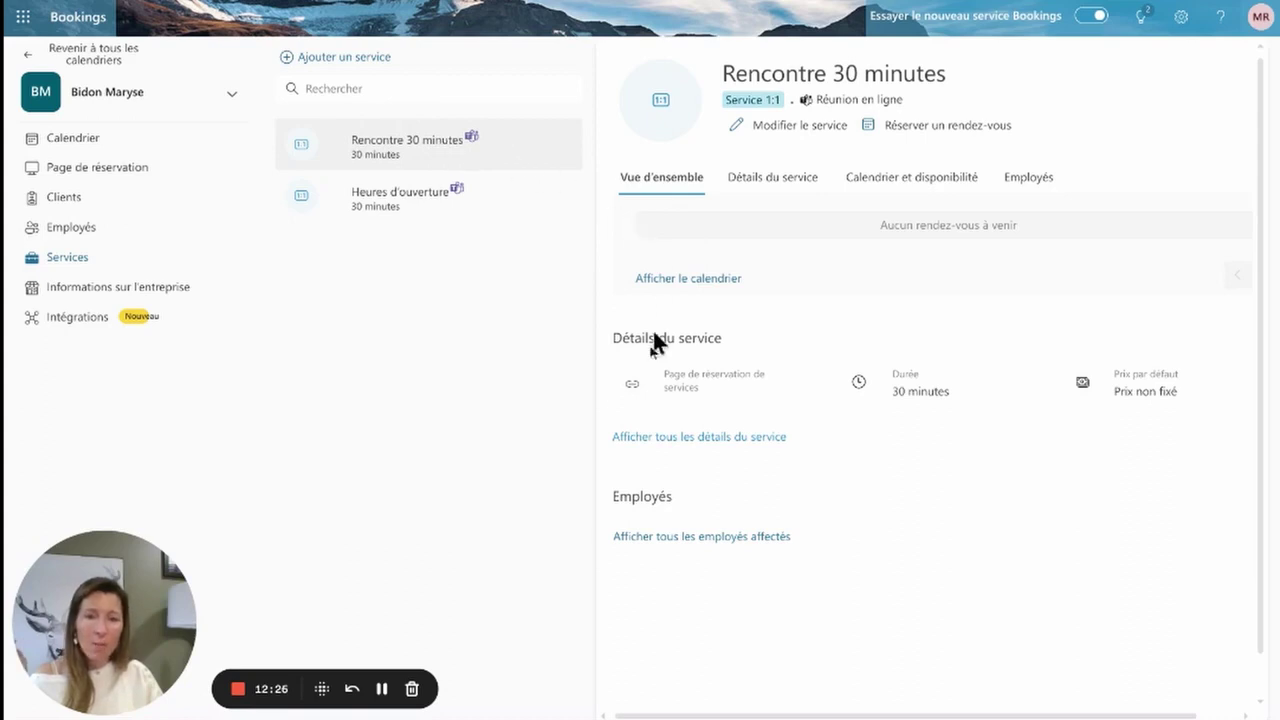
click(816, 384)
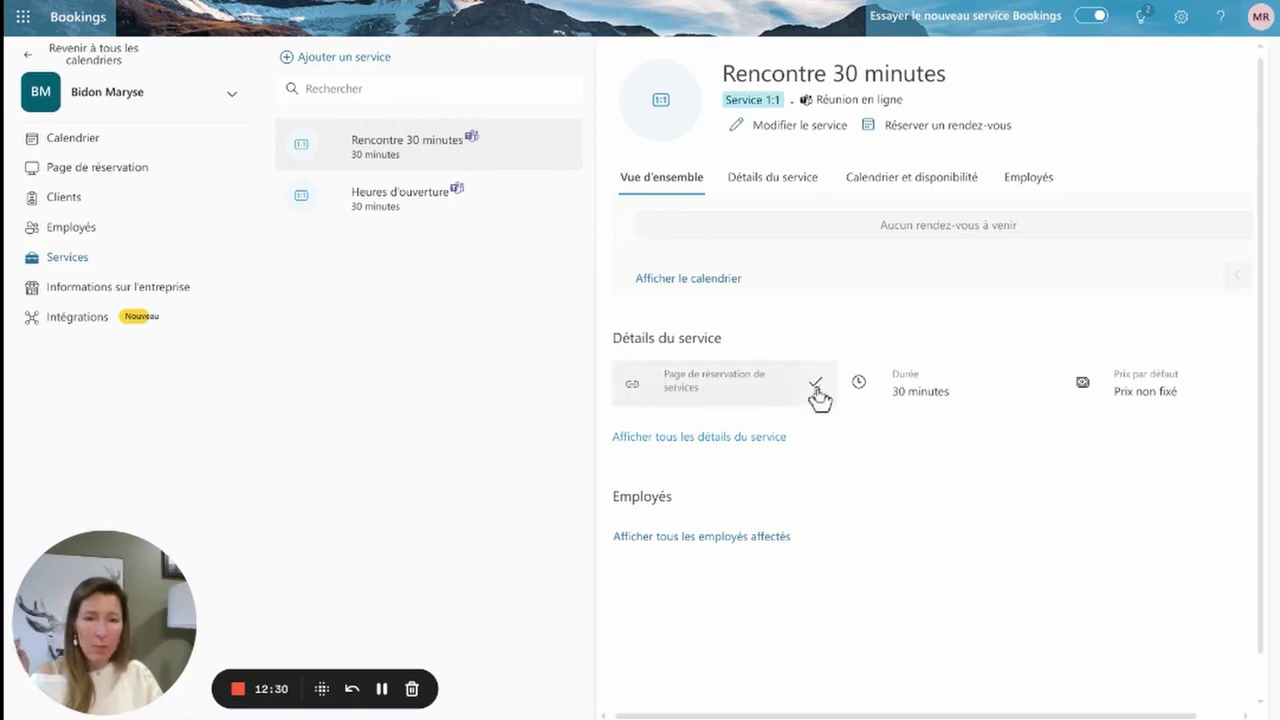
key(ctrl+t)
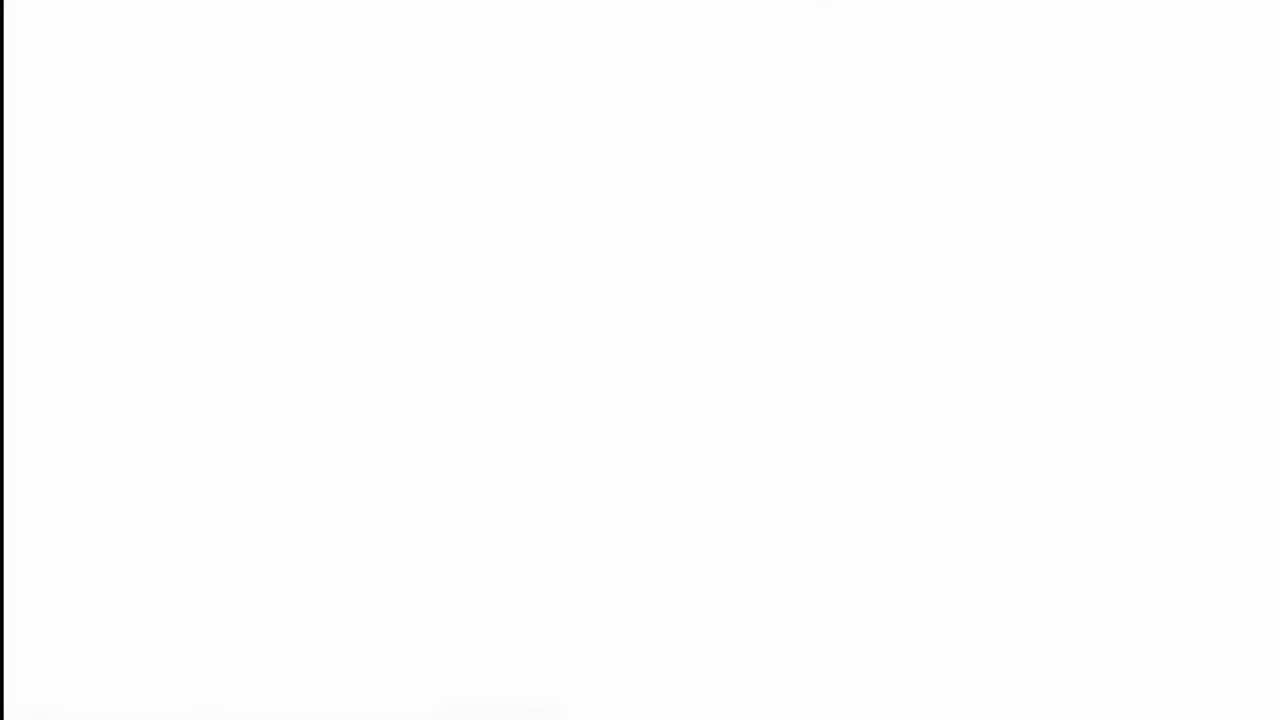
key(ctrl+v)
key(Return)
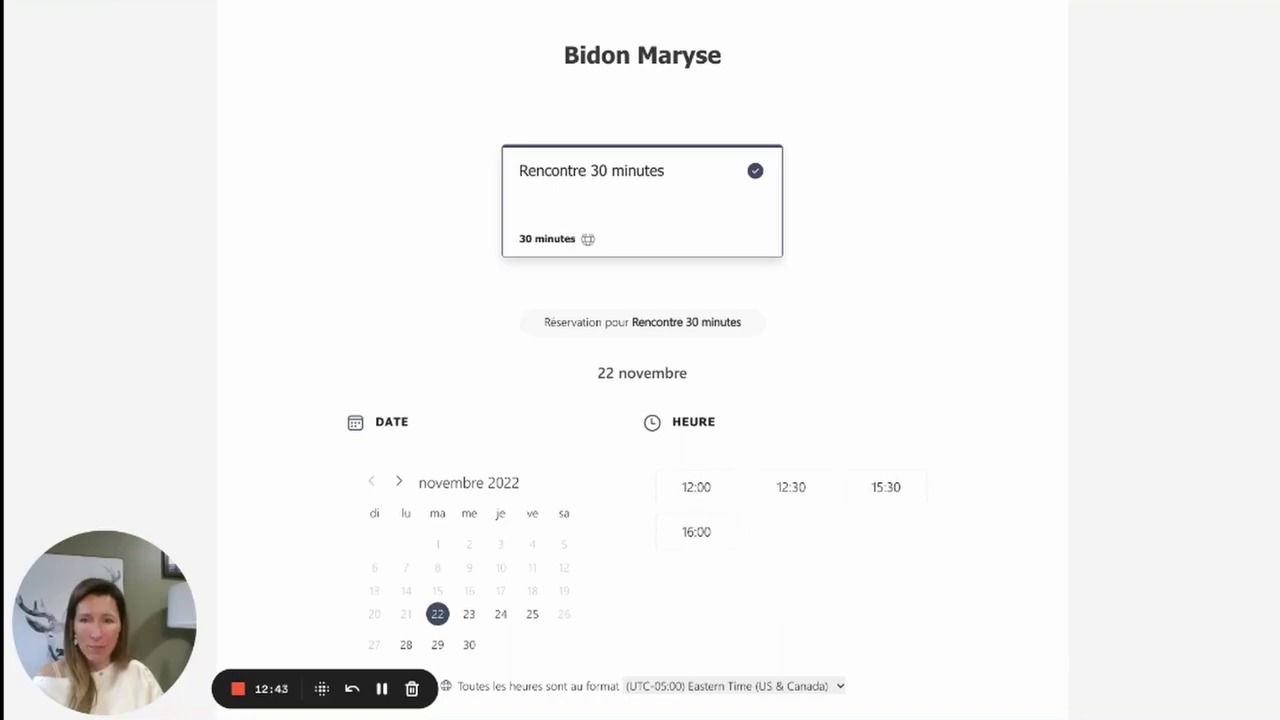
Return to the Bookings services list and duplicate the "Rencontre 30 minutes" service
key(alt+Tab)
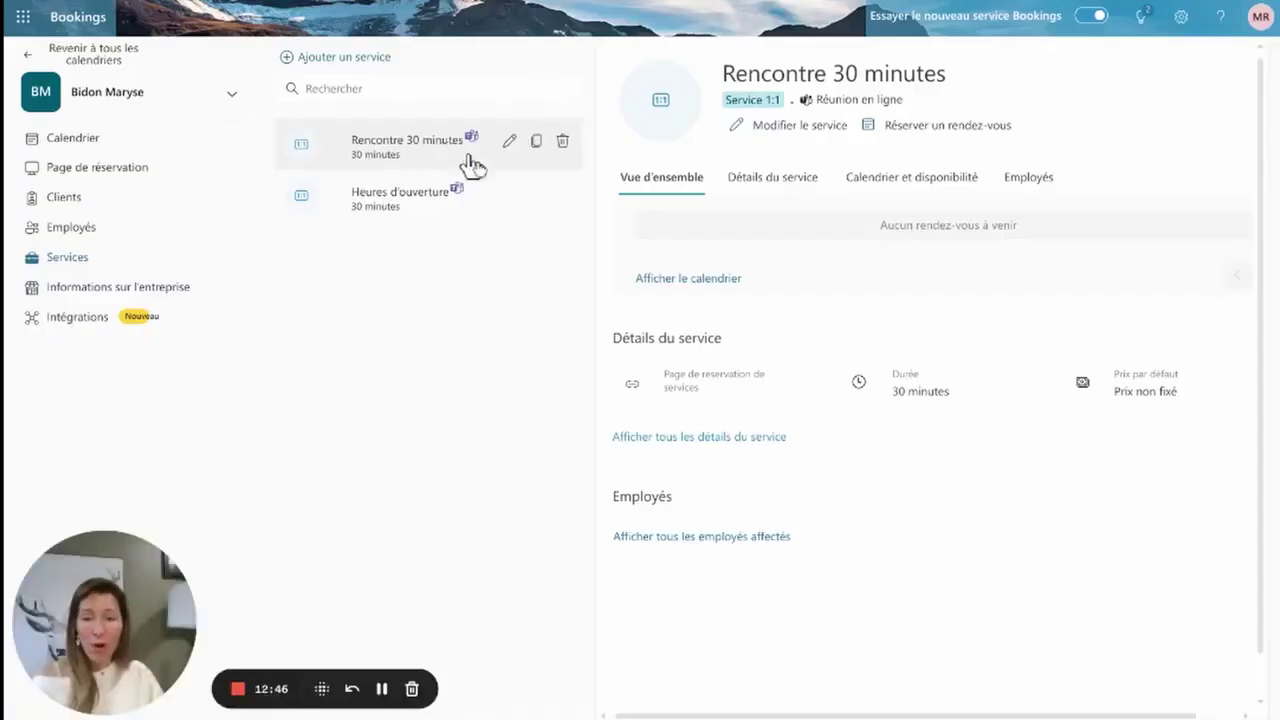
mouse_move(751, 400)
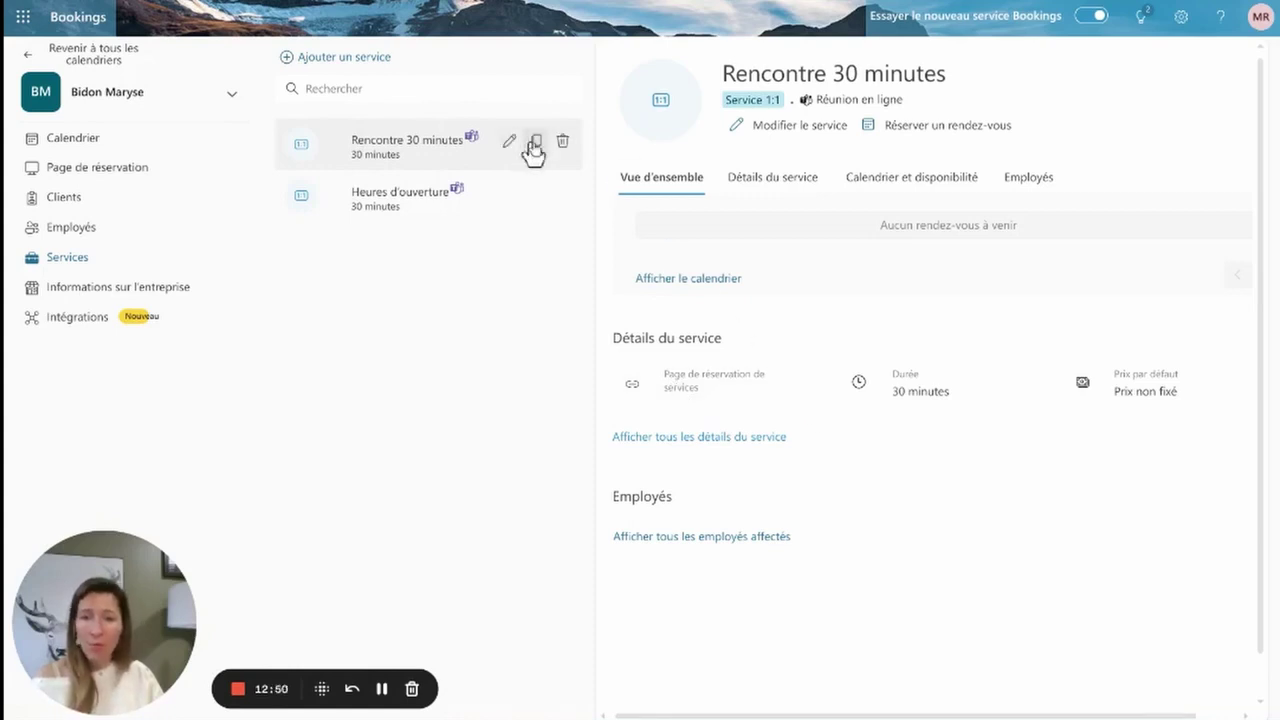
click(536, 145)
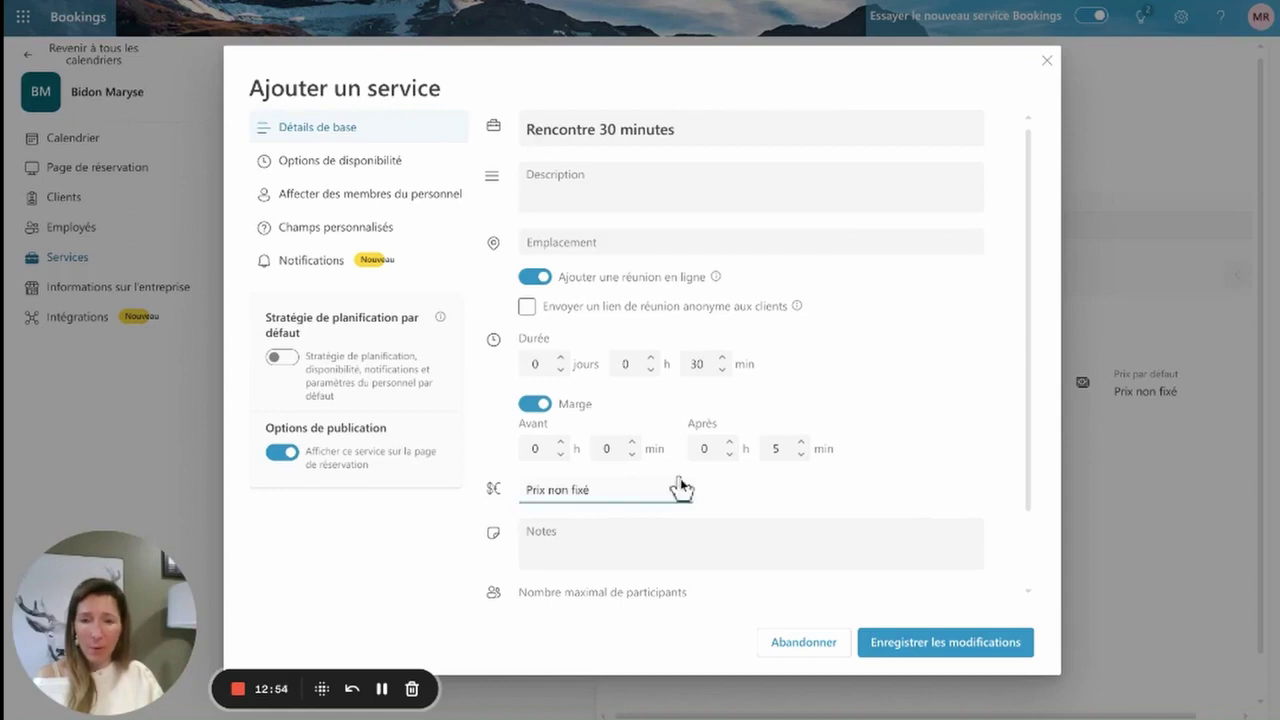
Rename the duplicated service "Rencontre 15 minutes" and set its duration to 15 minutes
click(615, 129)
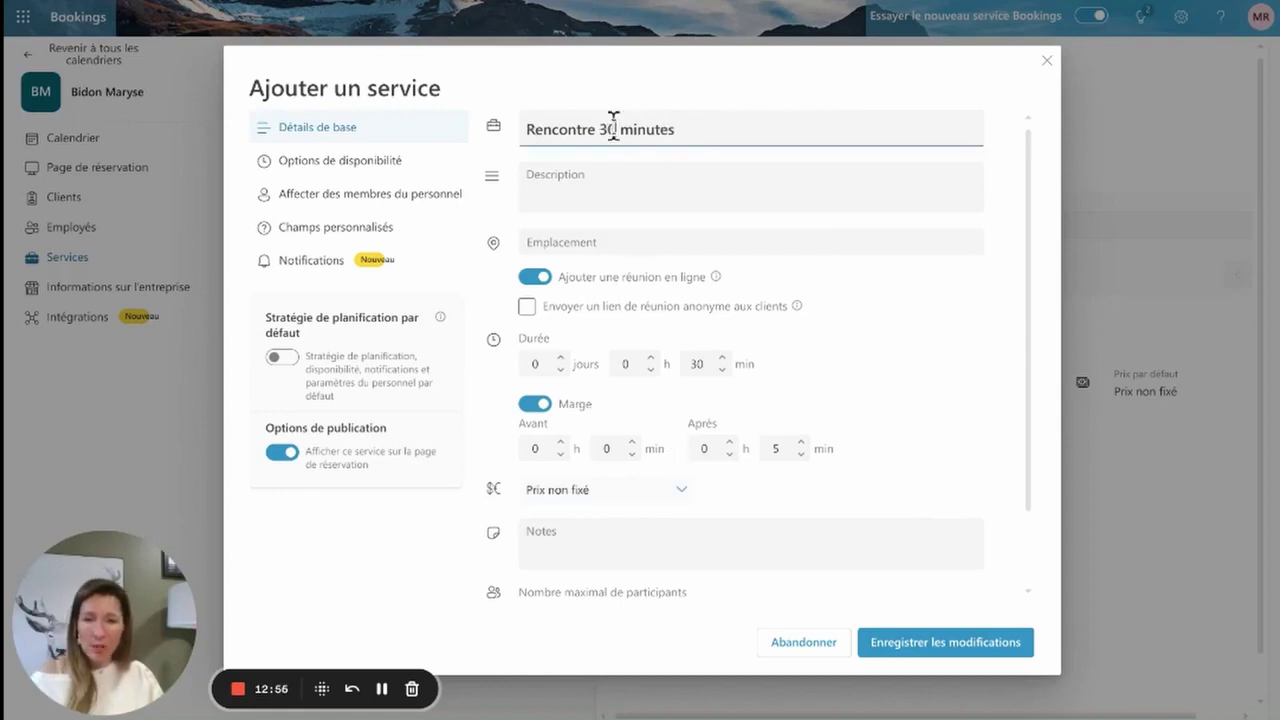
key(BackSpace)
key(BackSpace)
text(15)
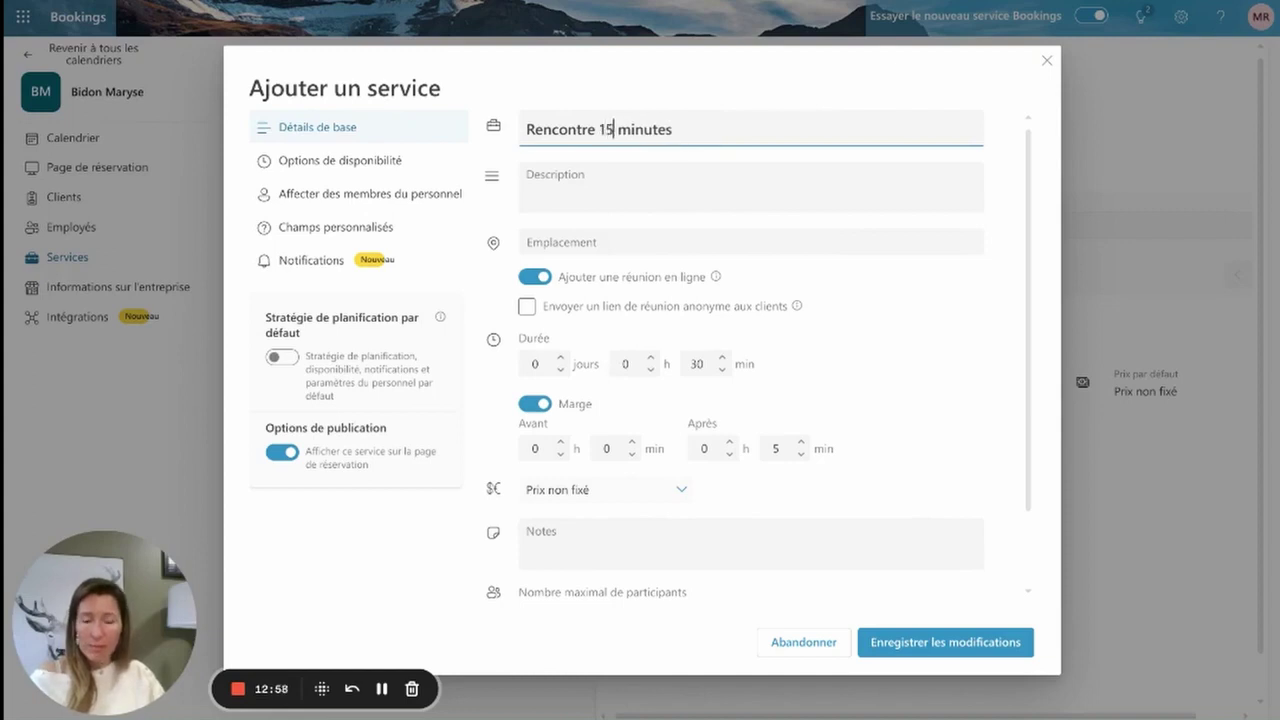
click(723, 369)
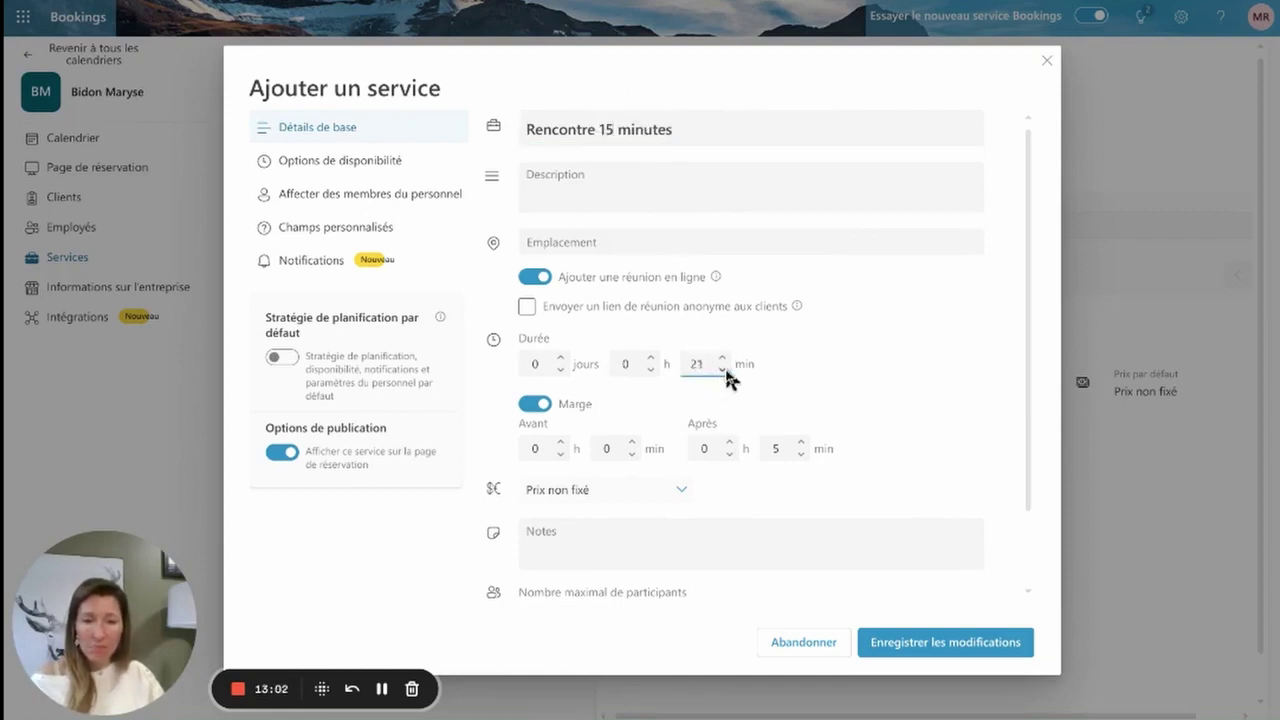
click(723, 369)
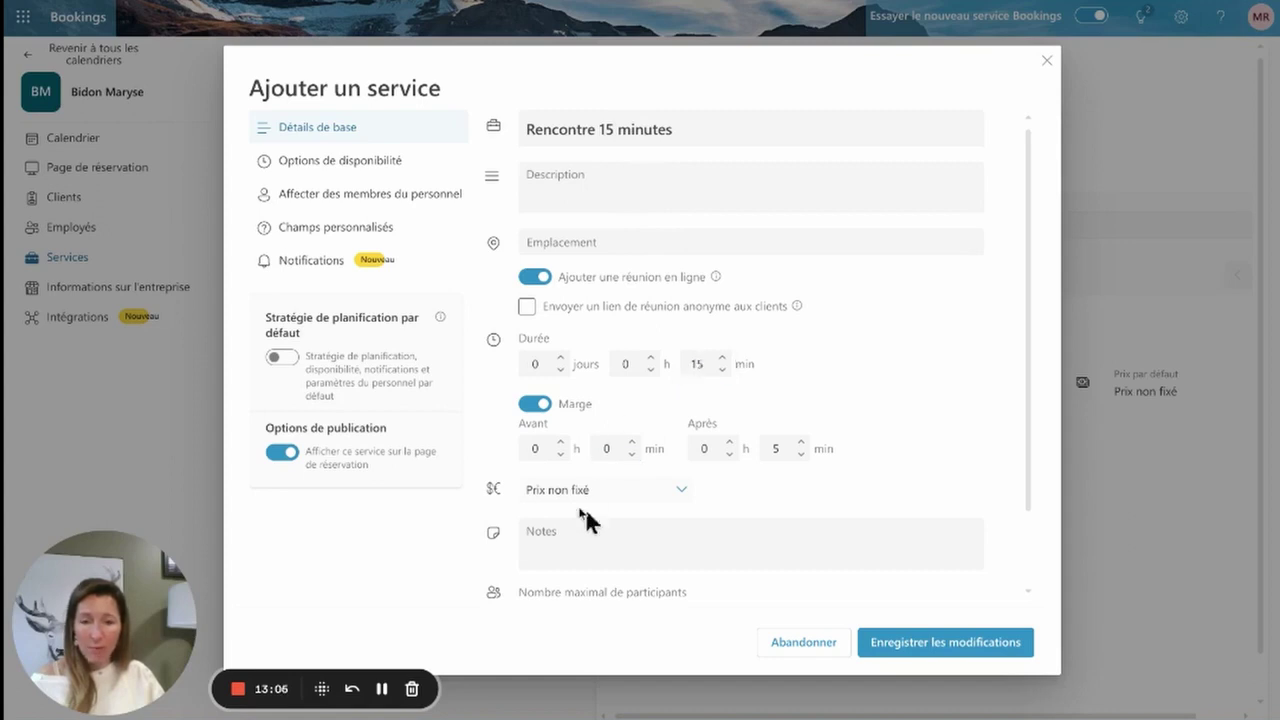
Review the new service's availability, staff, custom field and notification settings and save the service
click(381, 163)
scroll(742, 500, down, 2)
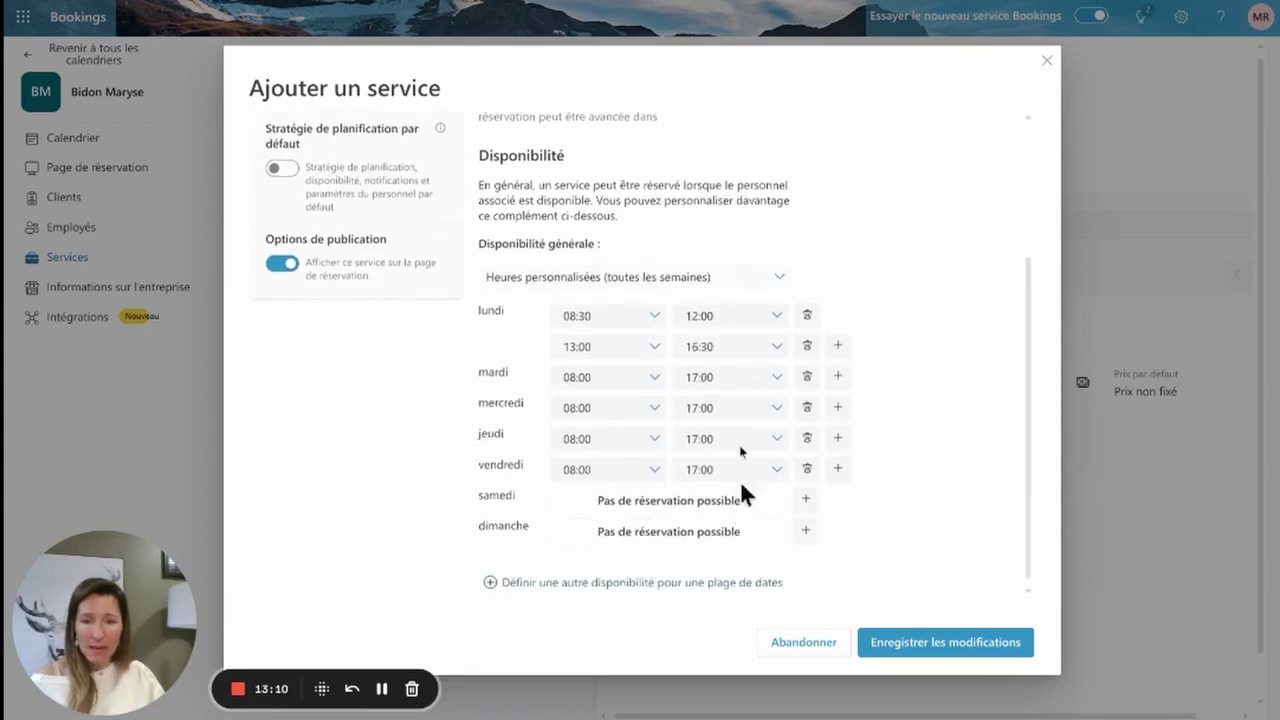
scroll(680, 366, up, 2)
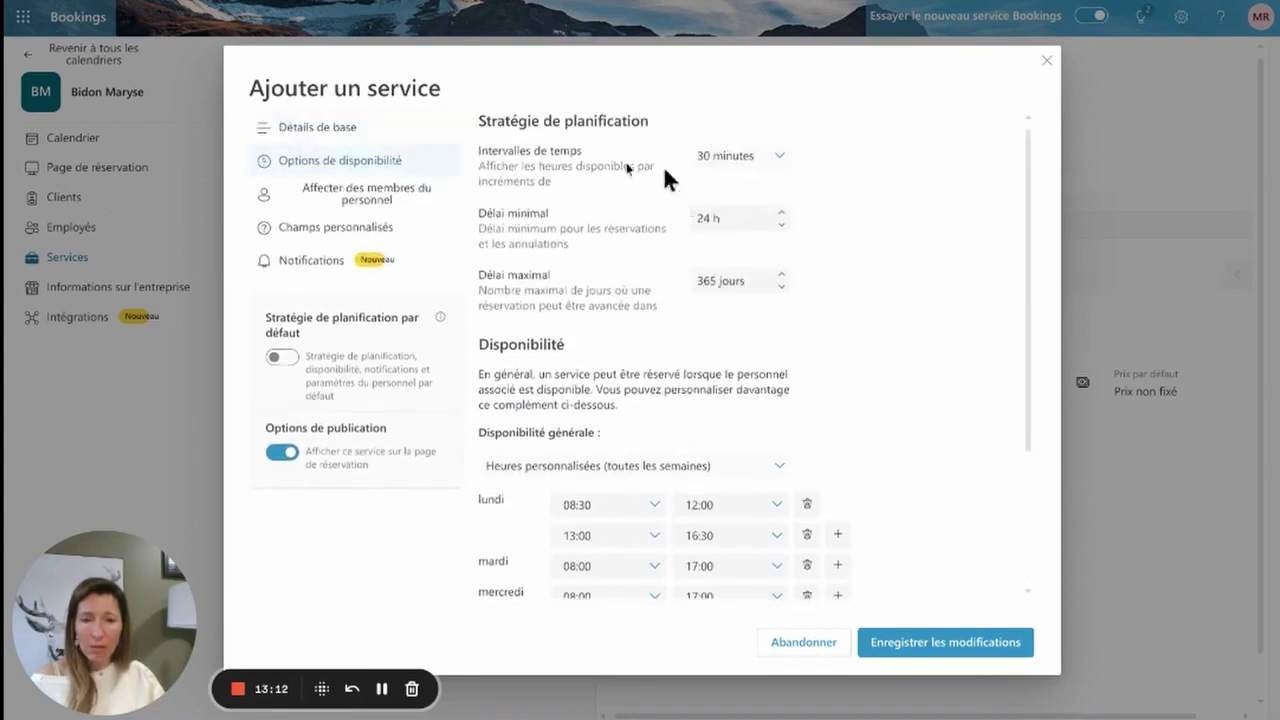
click(362, 207)
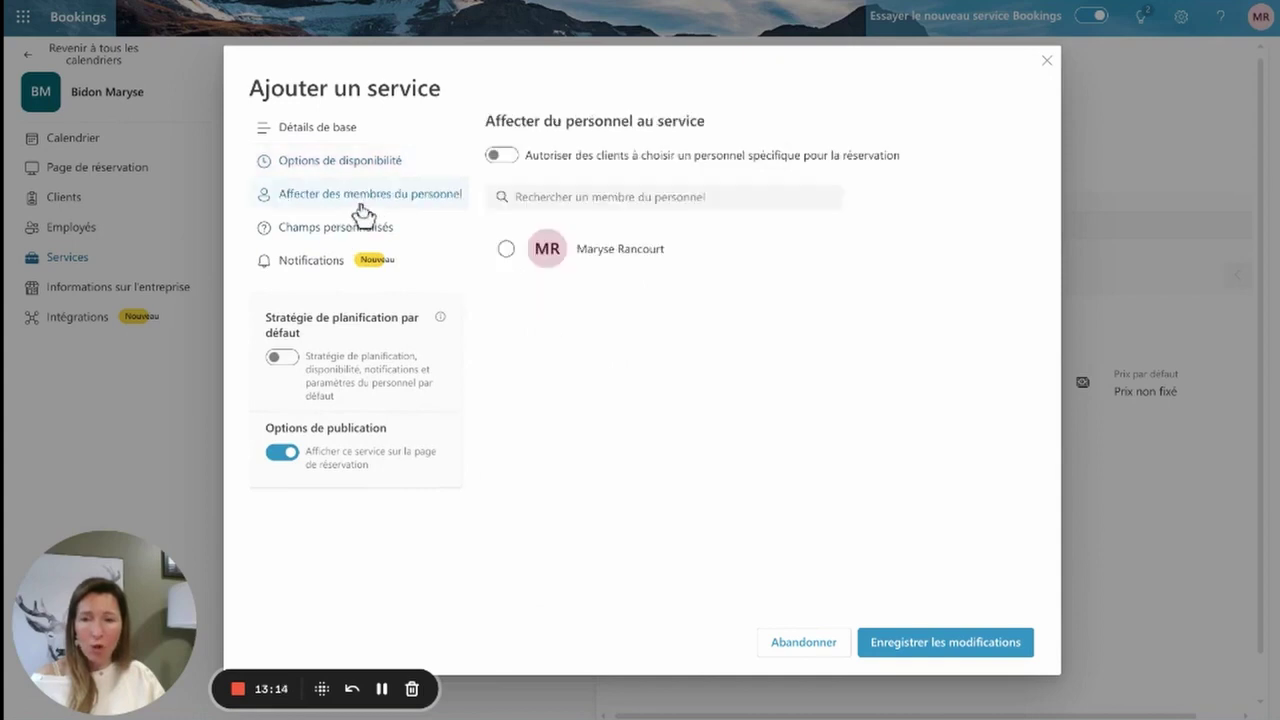
click(331, 232)
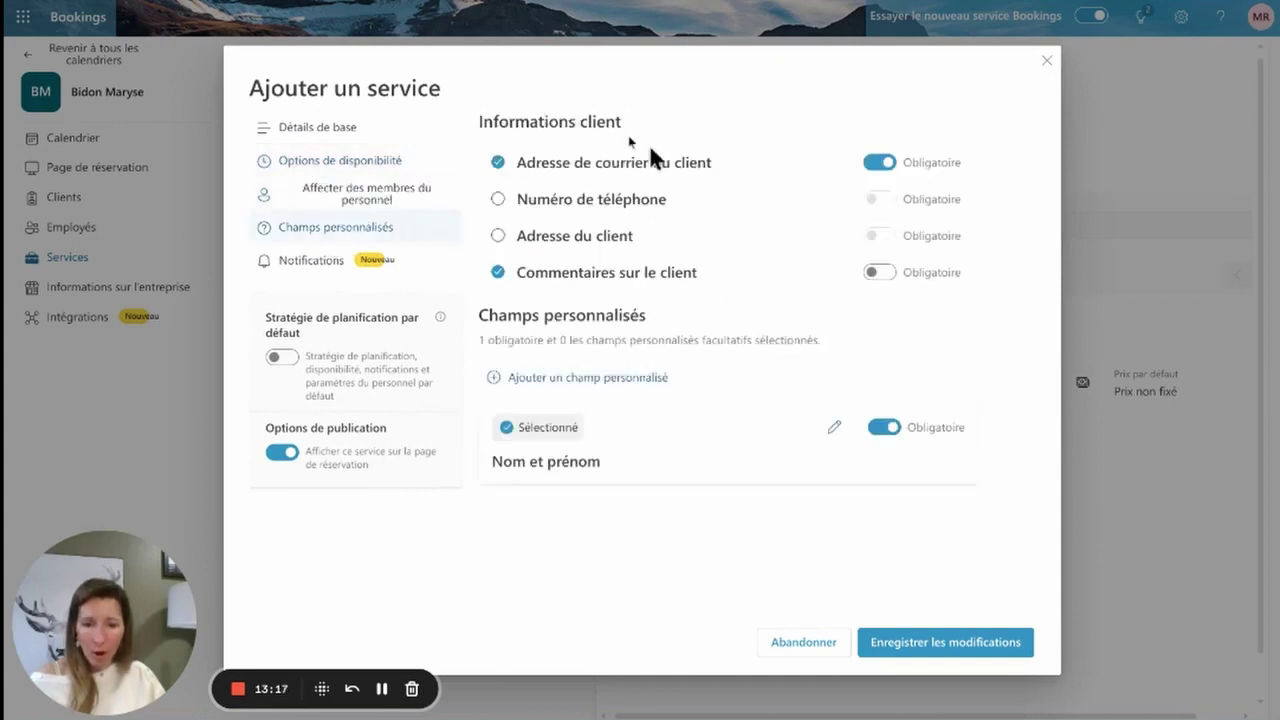
click(304, 262)
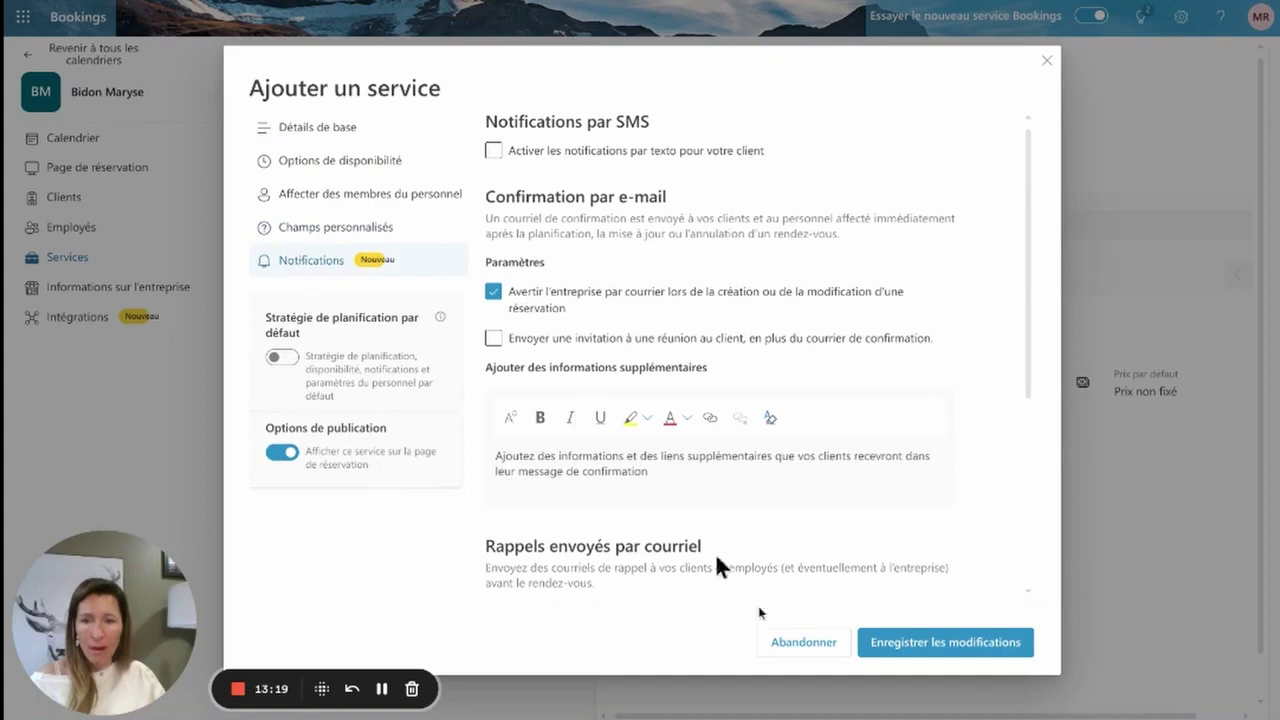
click(963, 645)
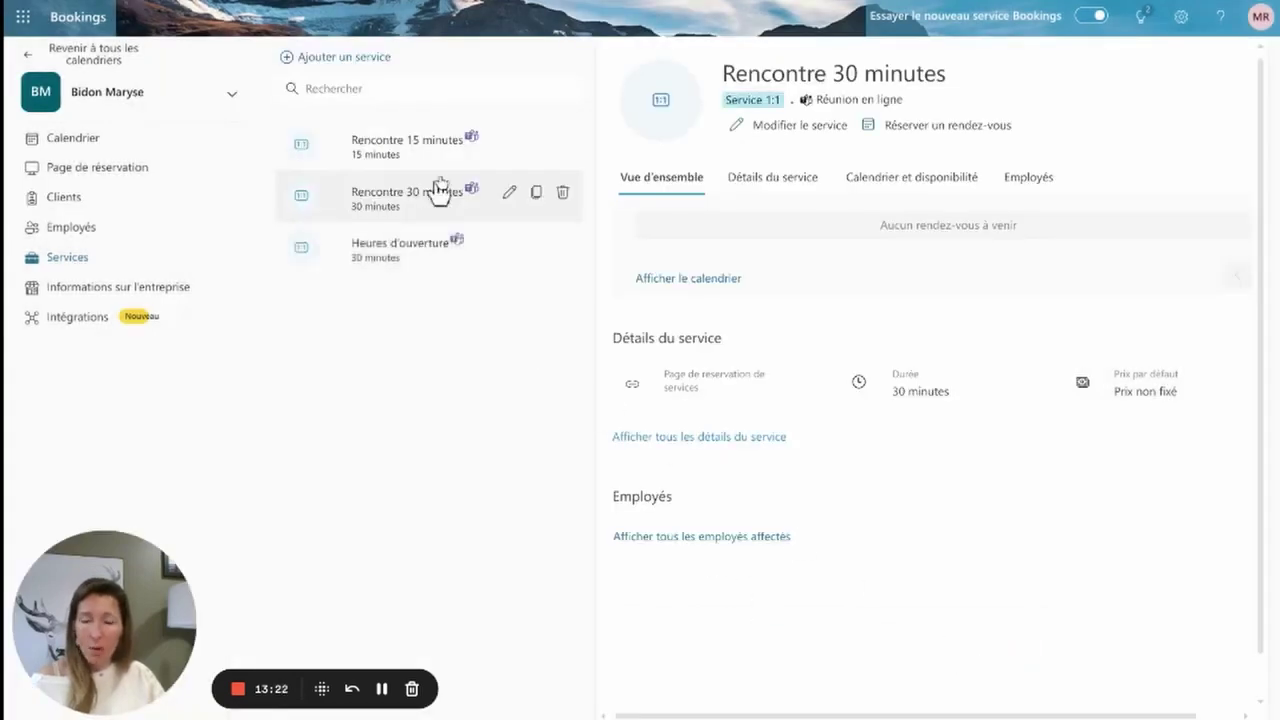
Copy the booking page link of the "Rencontre 15 minutes" service
click(395, 149)
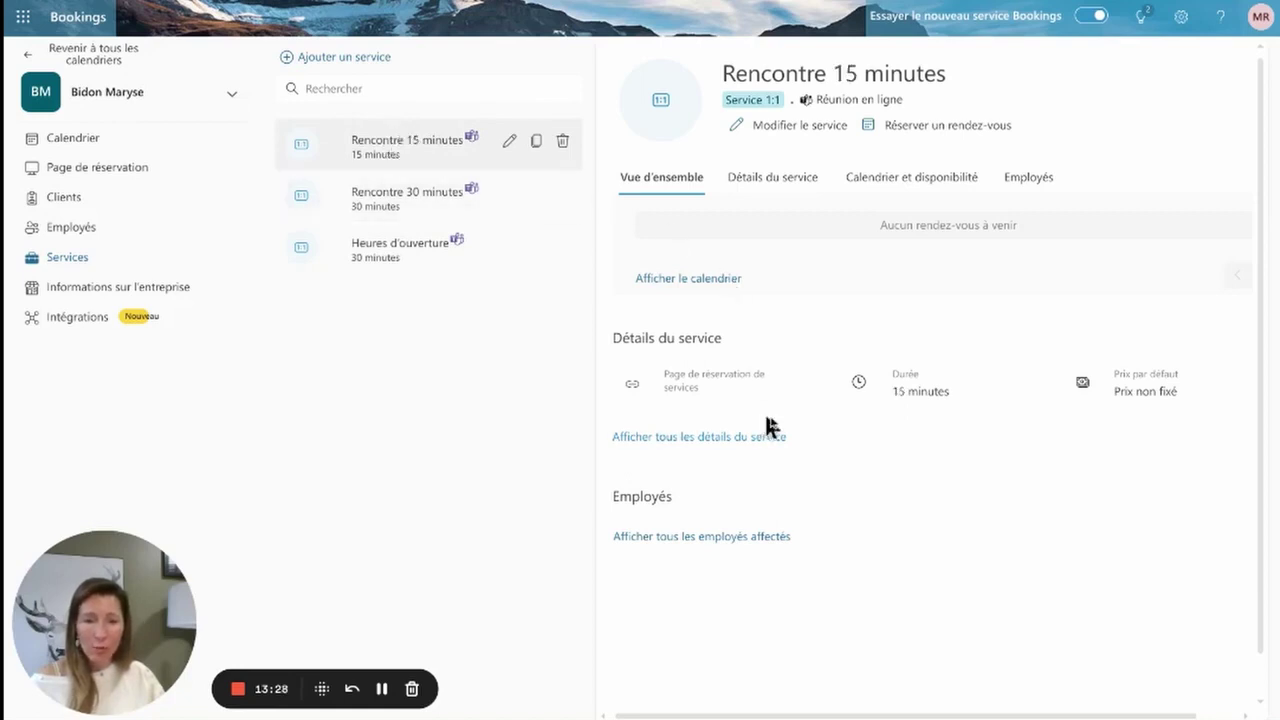
click(816, 386)
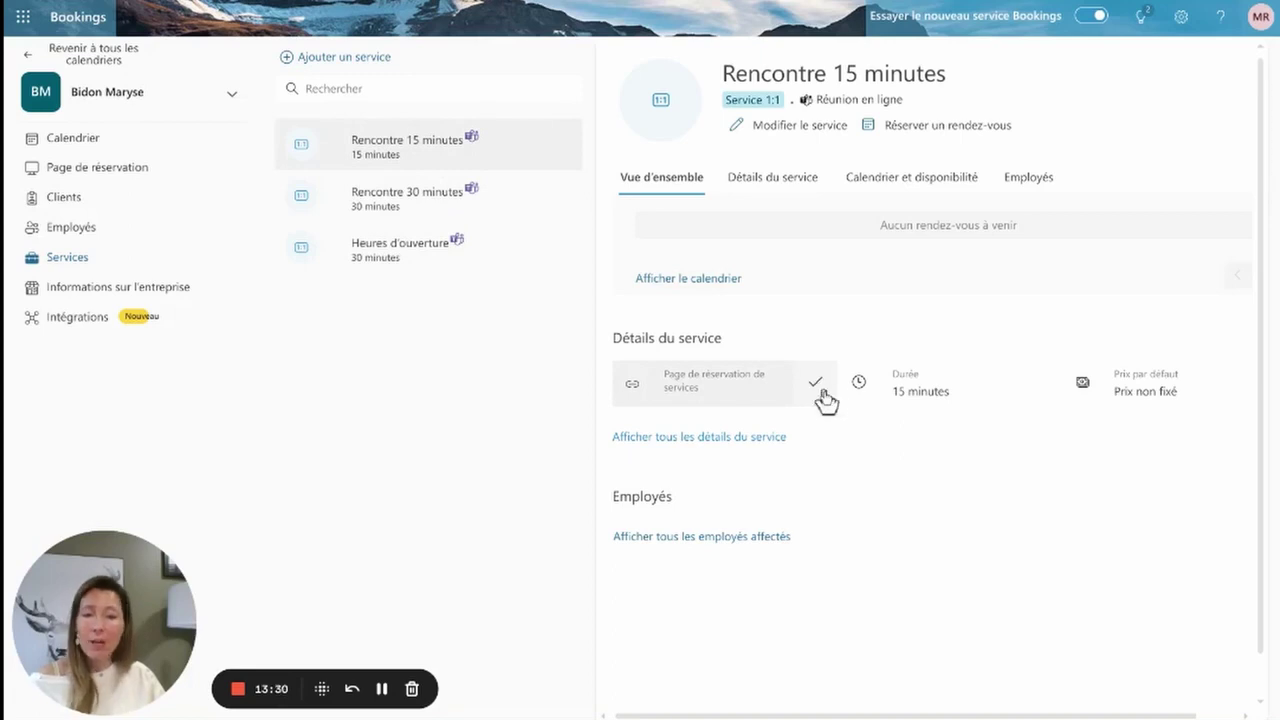